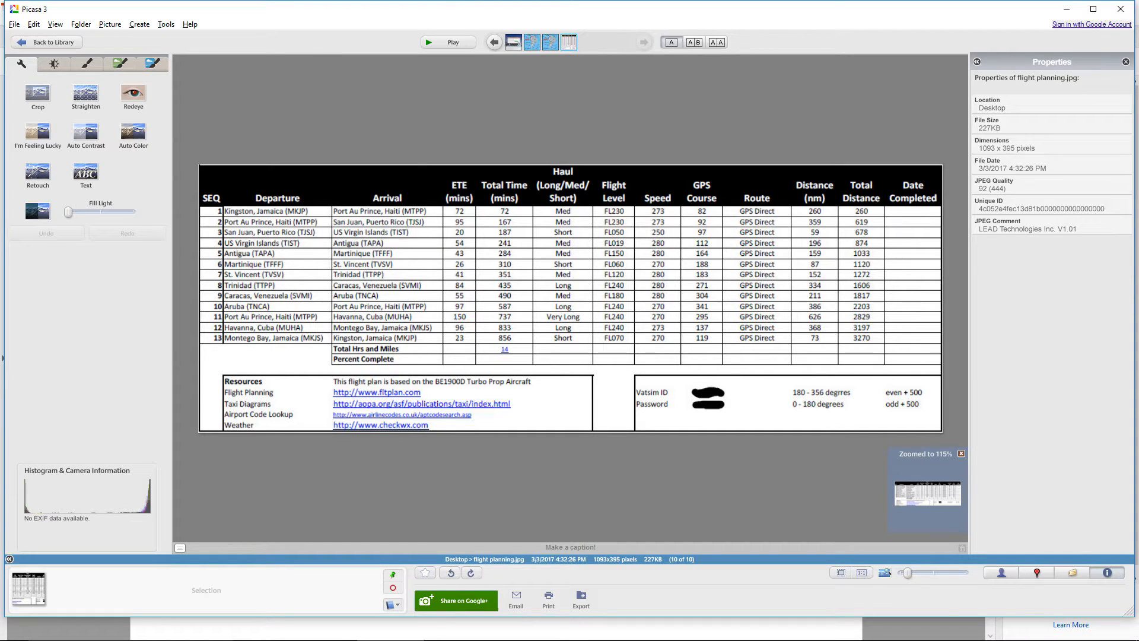
Switch to SkyVector in Chrome, open a flight plan and enter MKJP from the planning table as the departure.
mouse_move(486, 633)
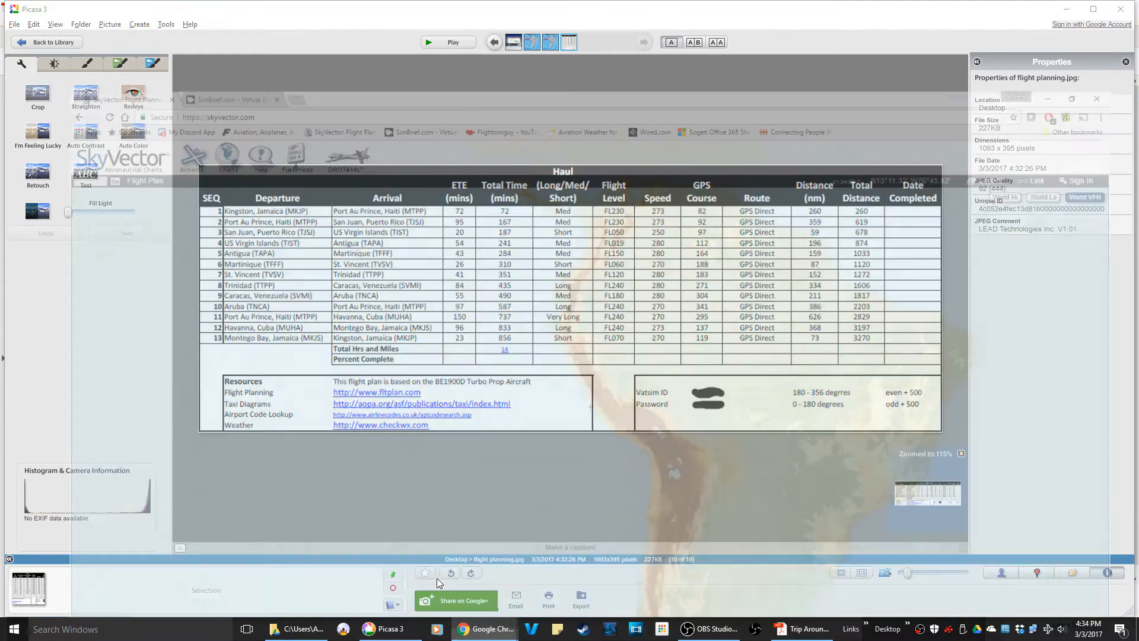
click(437, 578)
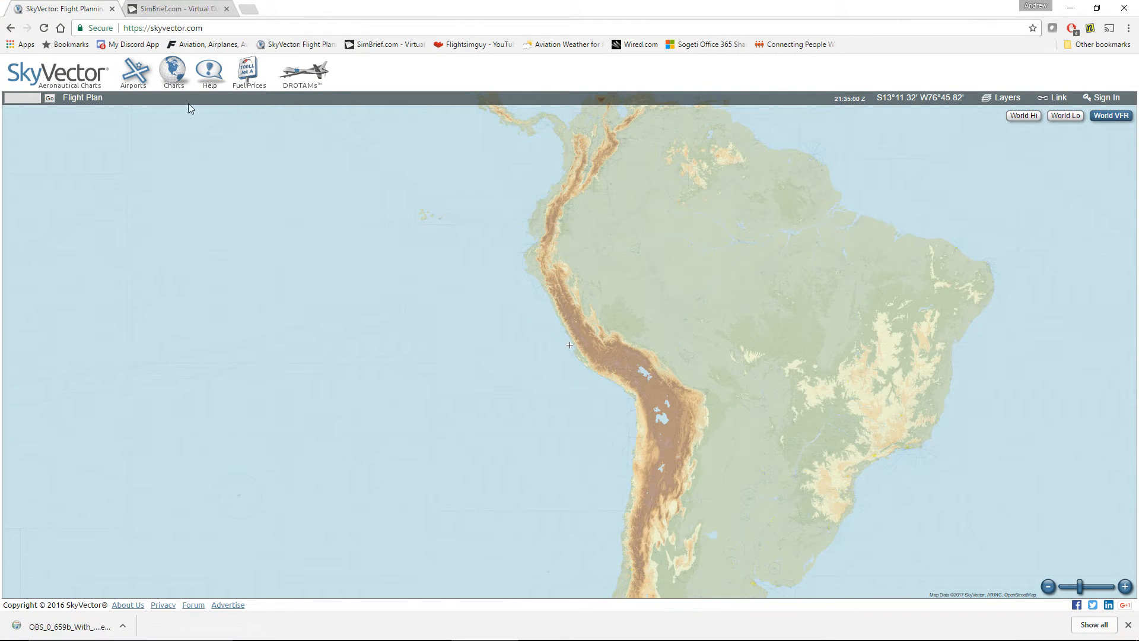
click(95, 98)
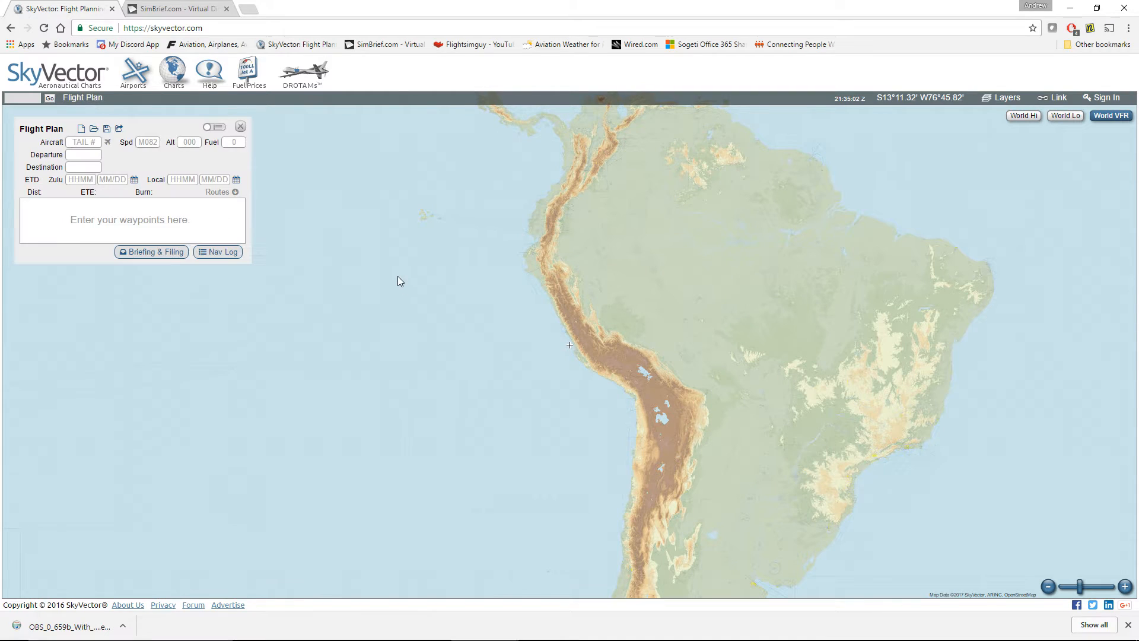
key(alt+Tab)
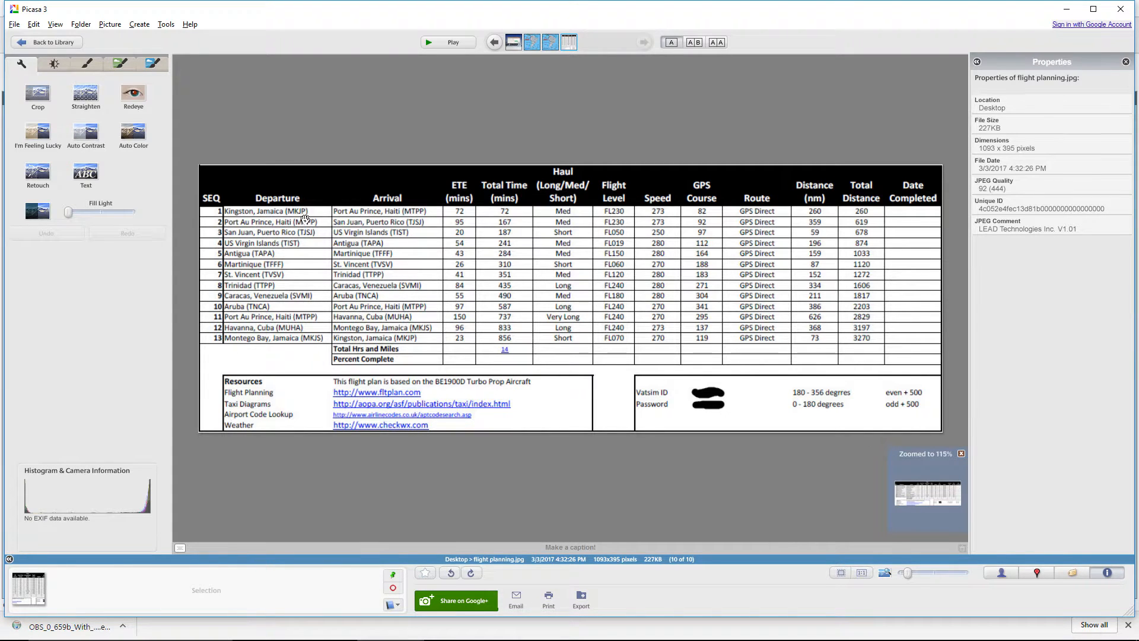
key(alt+Tab)
click(82, 155)
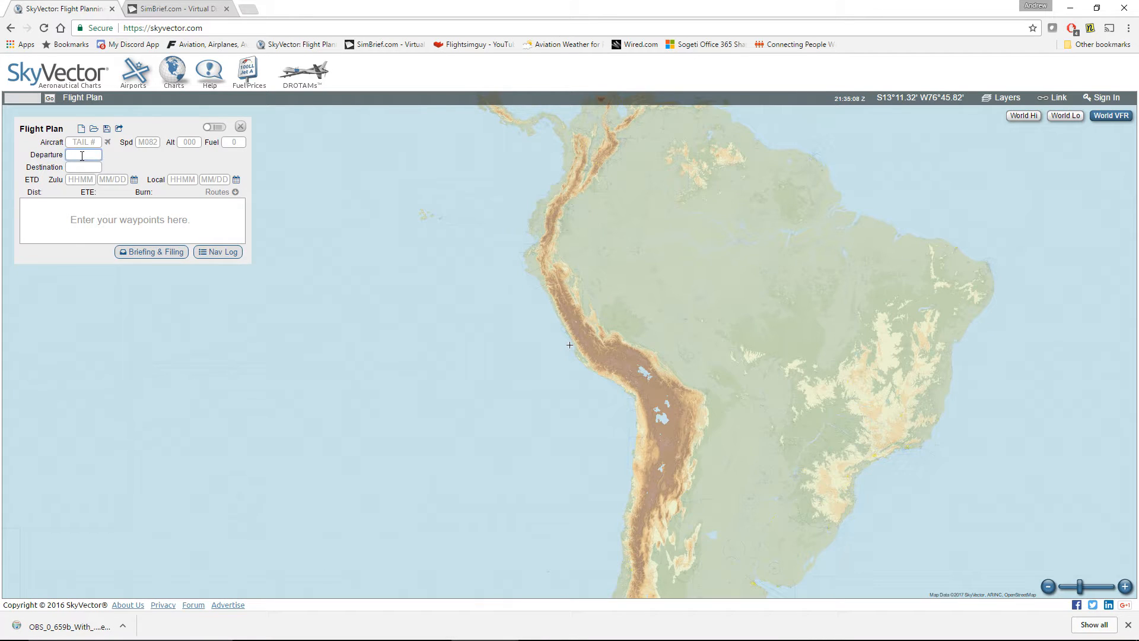
text(MKJP)
Look up the first leg's arrival in the flight planning table and set the destination to MTPP.
key(alt+Tab)
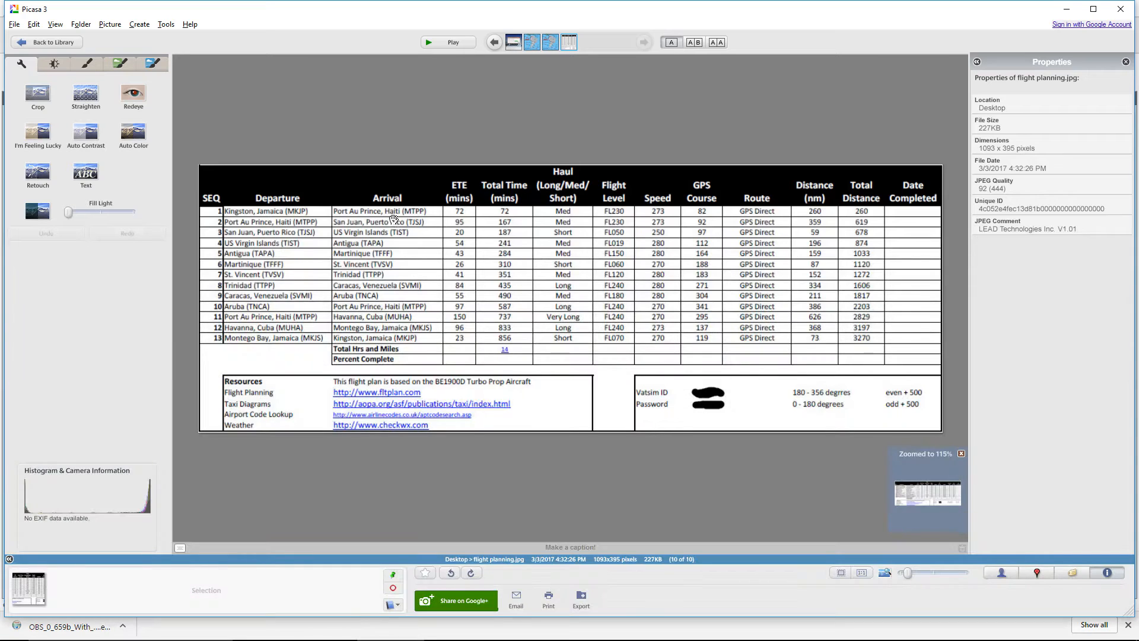
key(alt+Tab)
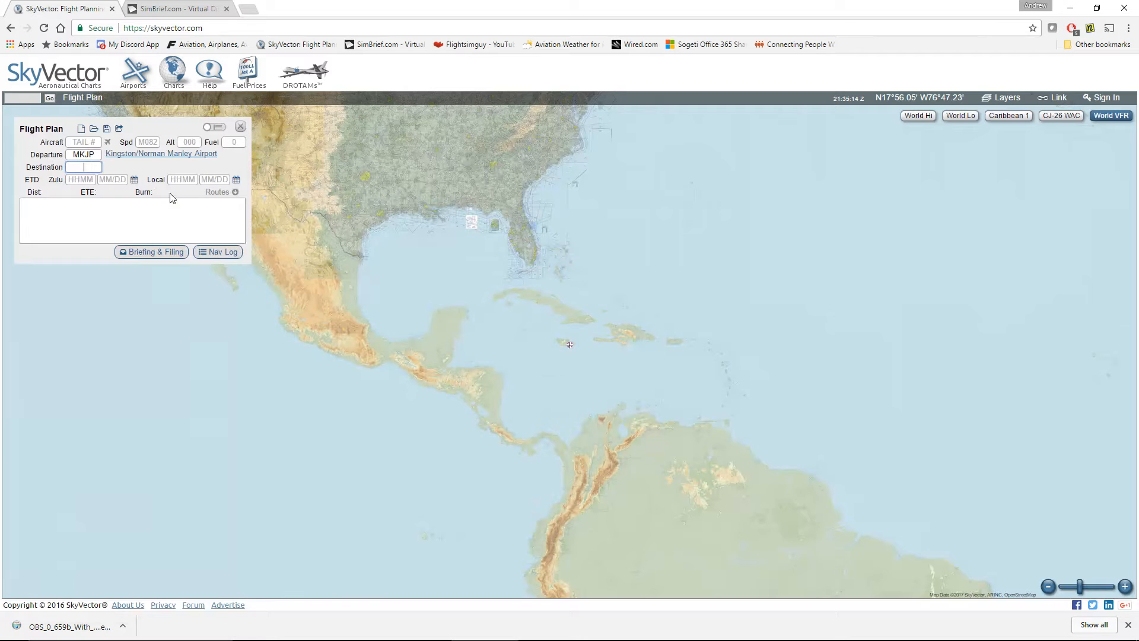
click(86, 167)
text(MTPP)
key(Tab)
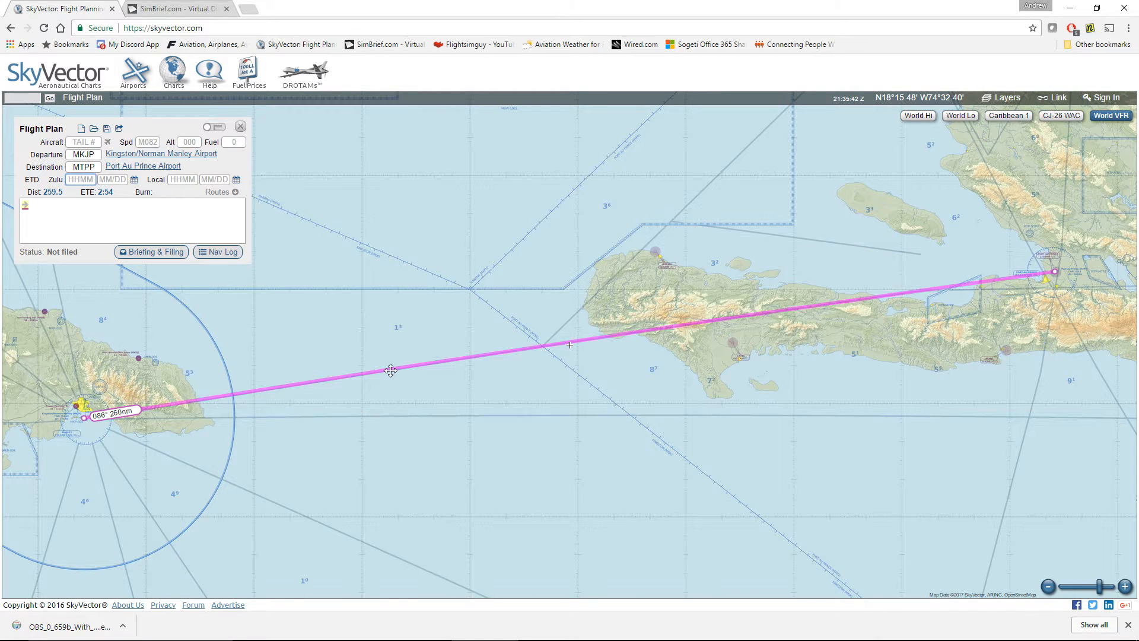
Change the chart to World Hi and examine the airways along the route from Kingston to Port Au Prince.
scroll(390, 370, down, 2)
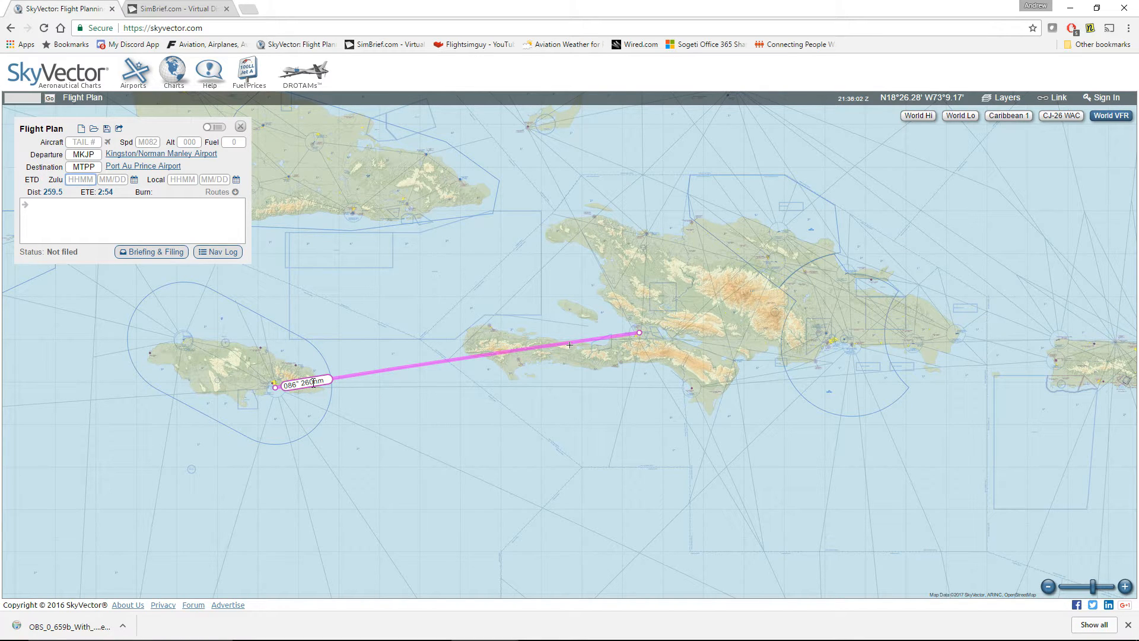
click(918, 118)
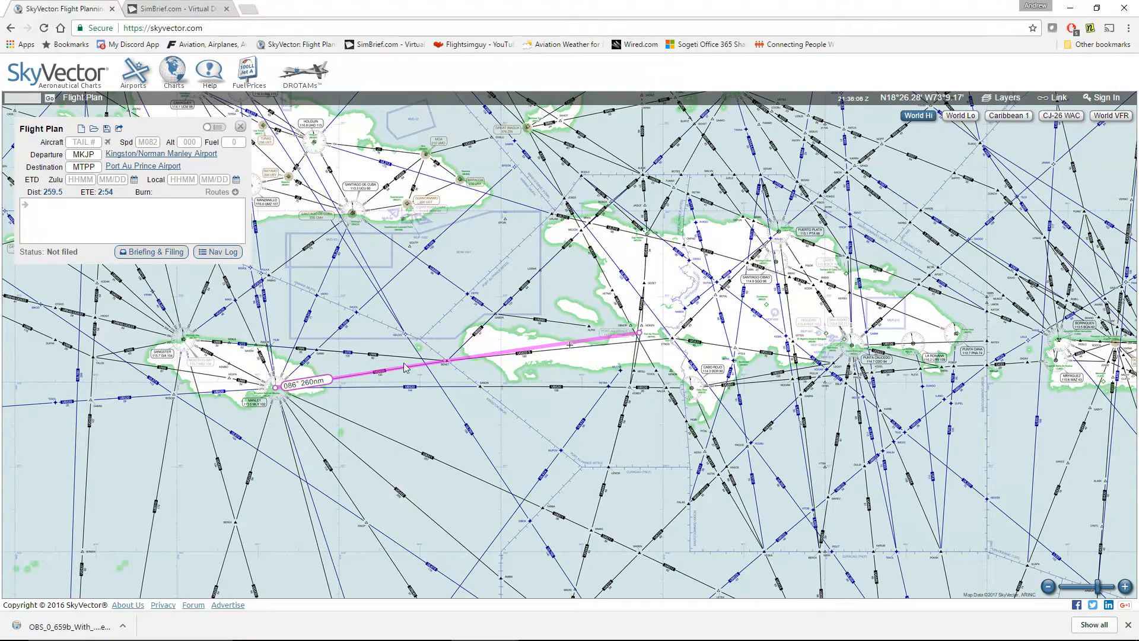
click(215, 402)
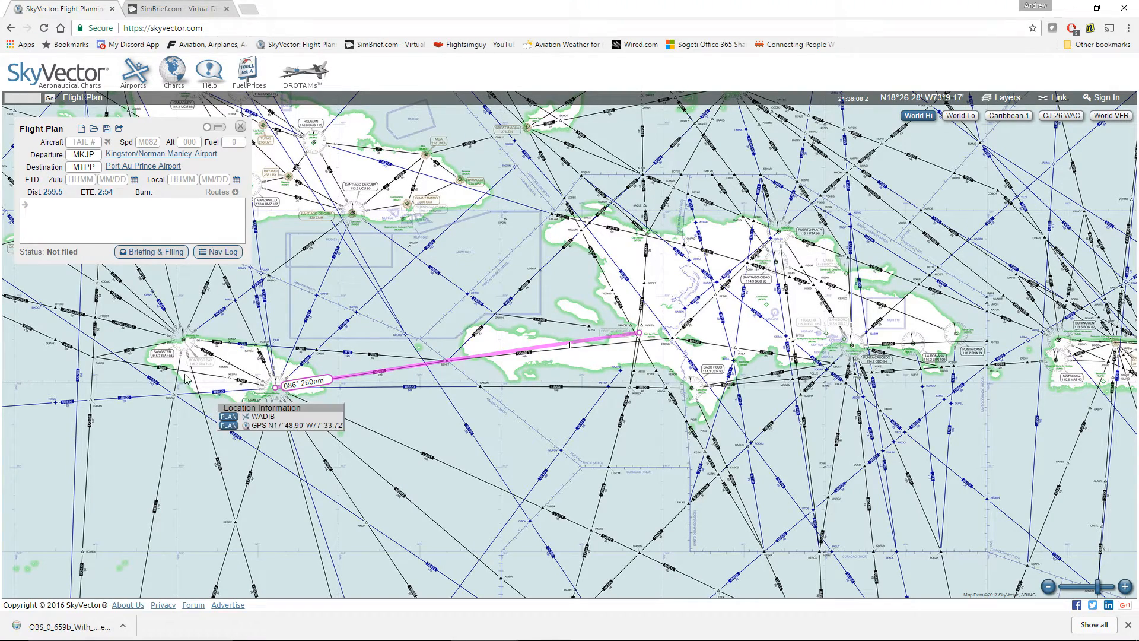
drag(239, 383, 470, 342)
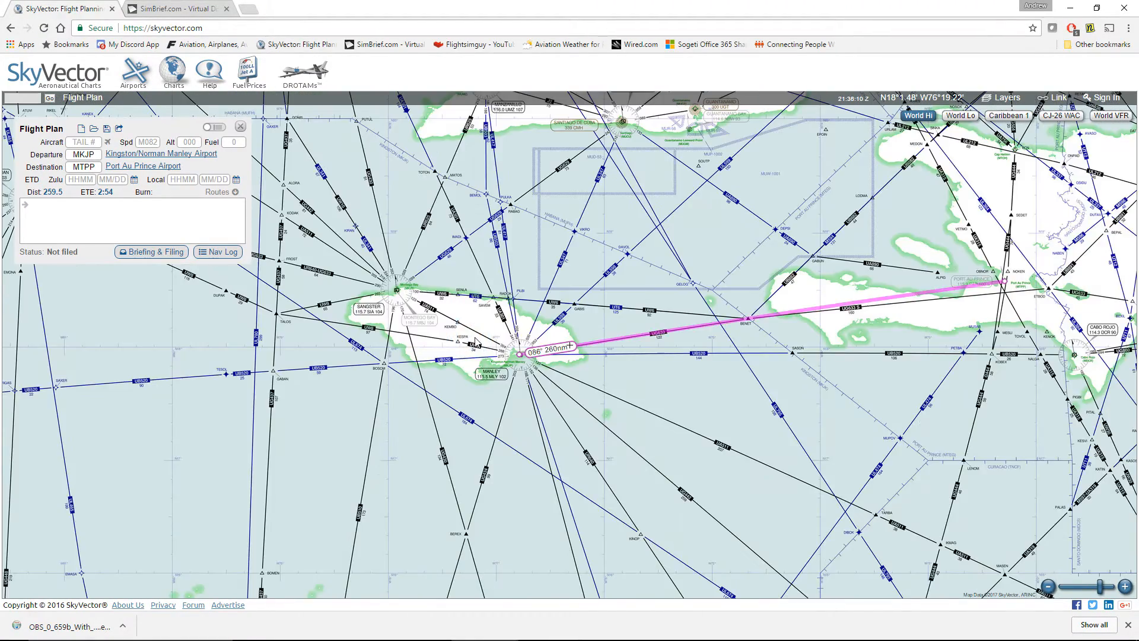
scroll(471, 342, up, 1)
drag(542, 432, 467, 363)
scroll(466, 359, up, 1)
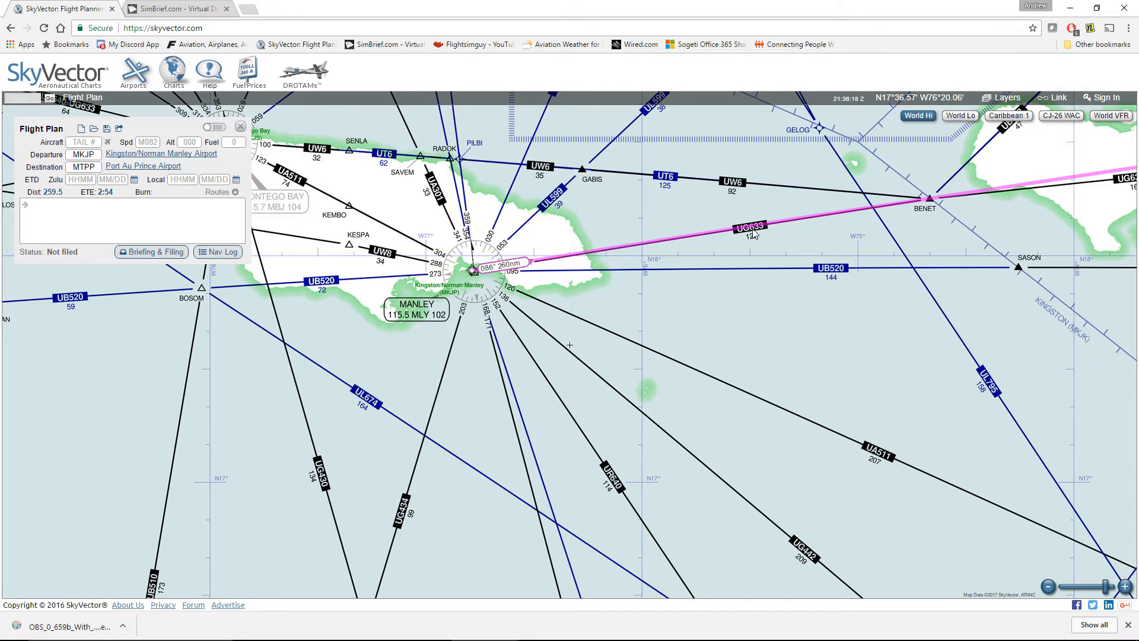
drag(841, 248, 336, 358)
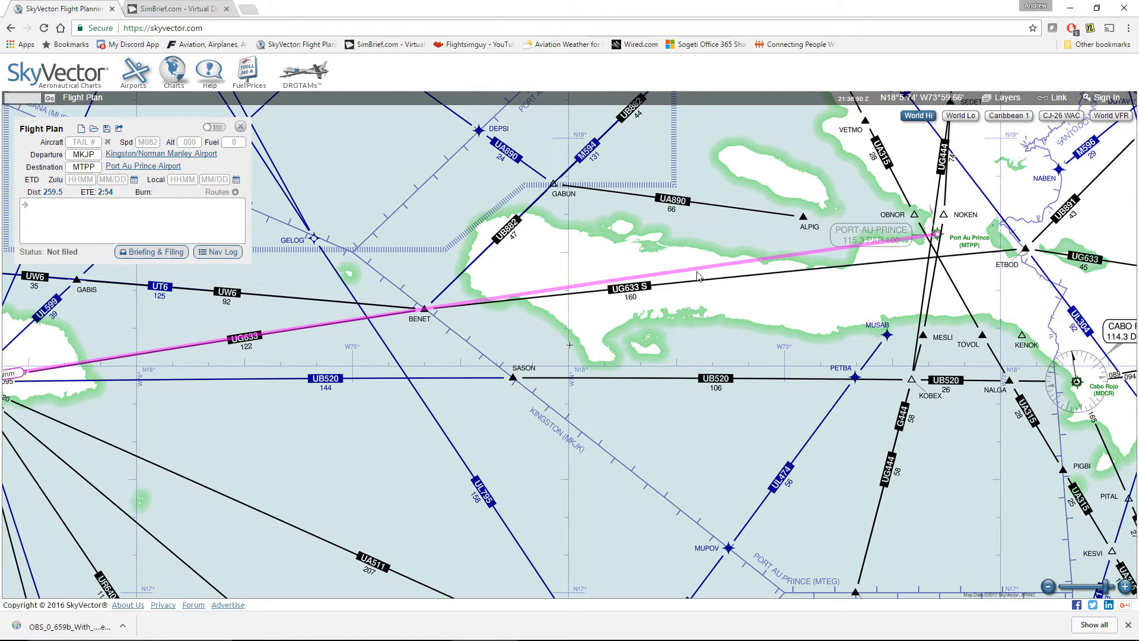
Try routing the flight through ETBOD and delete that waypoint from the plan.
drag(749, 262, 1025, 250)
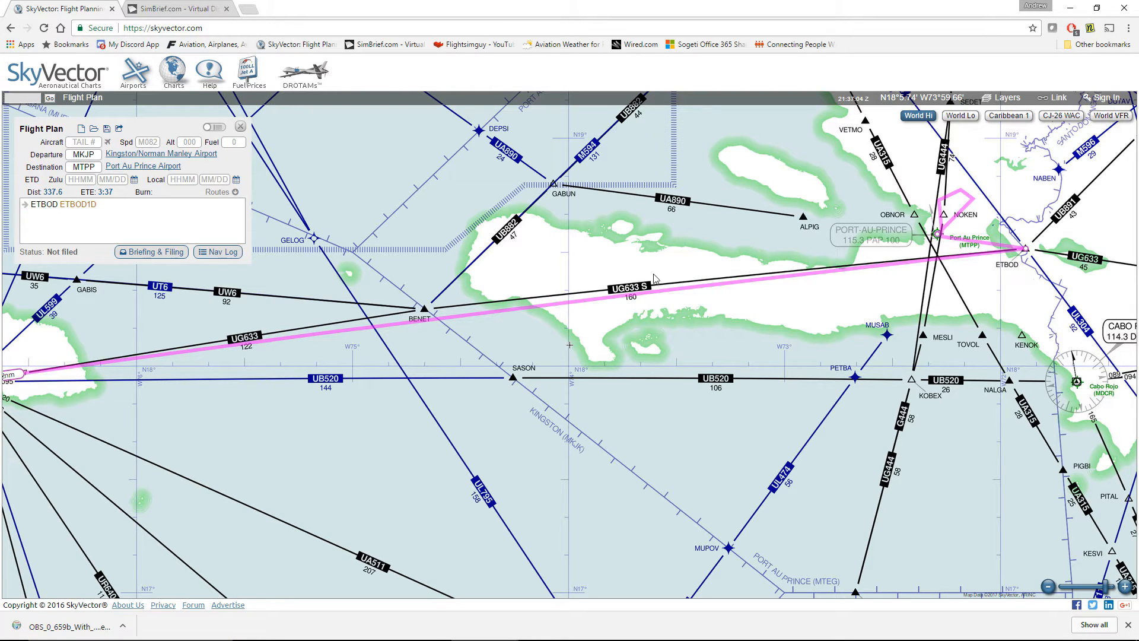
click(1025, 253)
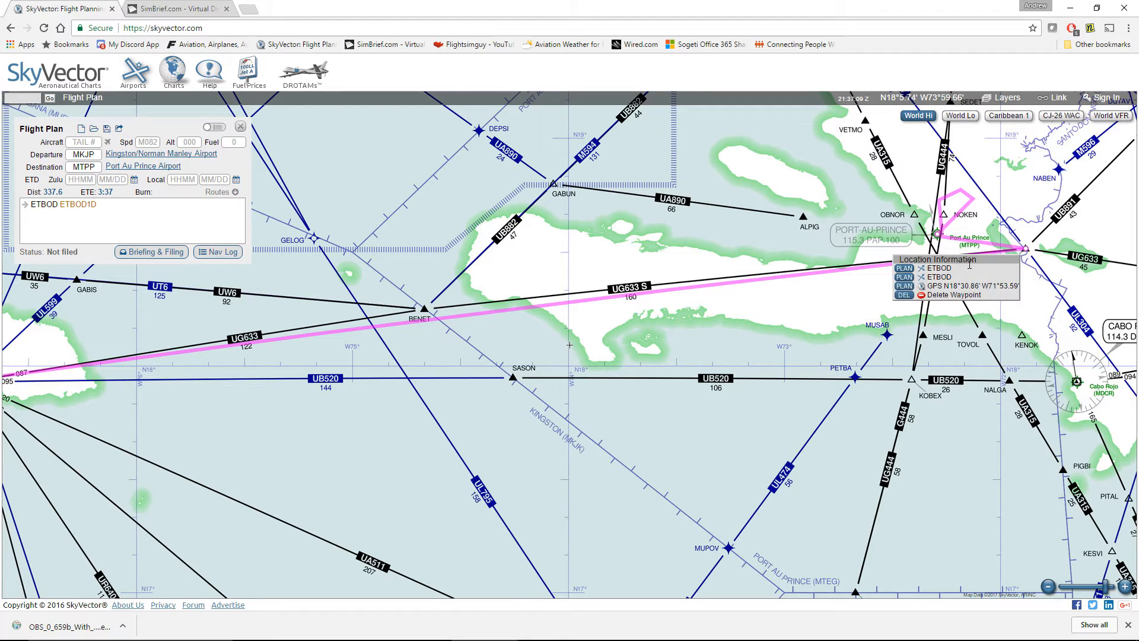
click(904, 295)
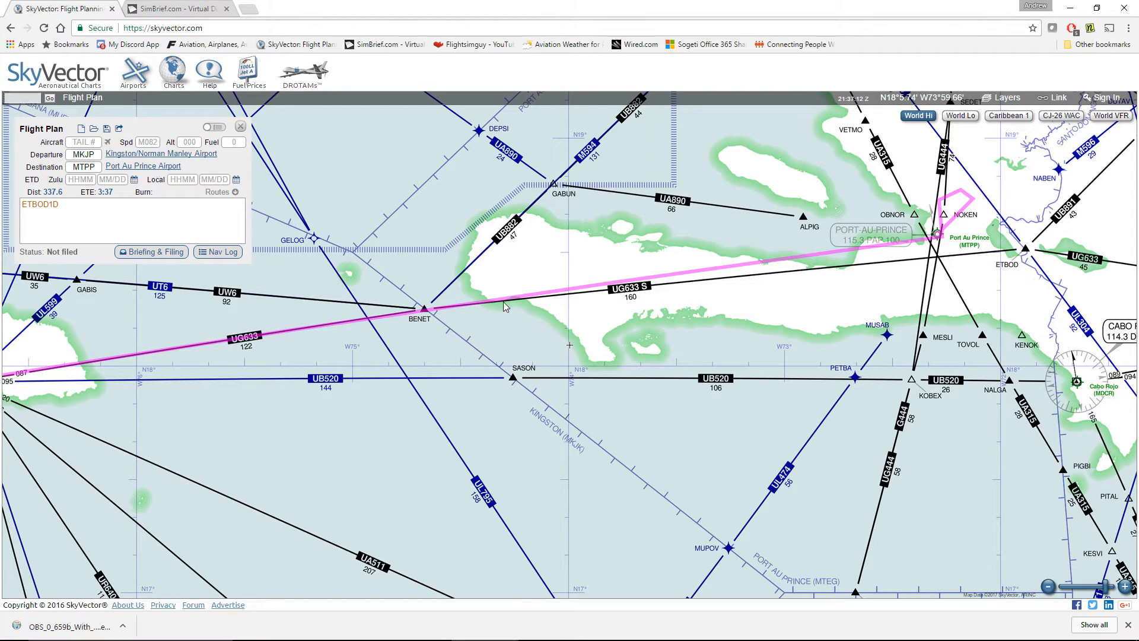
Add BENET to the plan and reroute the leg between BENET and Port Au Prince through GABUN.
mouse_move(513, 299)
mouse_down()
mouse_move(556, 200)
mouse_move(553, 182)
mouse_move(528, 300)
mouse_up()
click(425, 311)
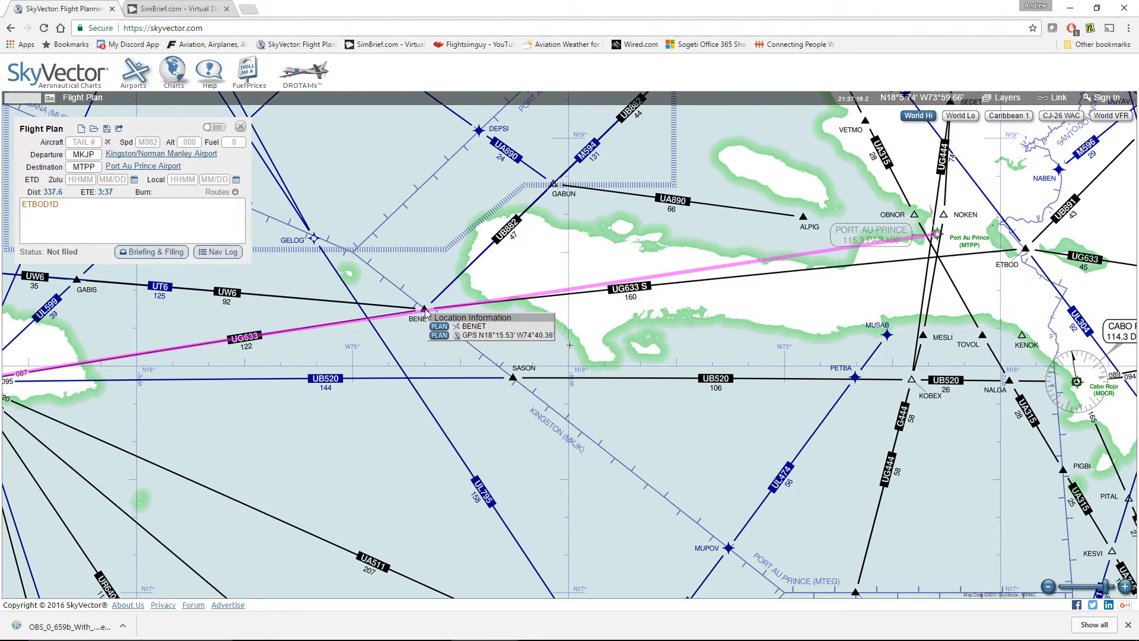
click(432, 324)
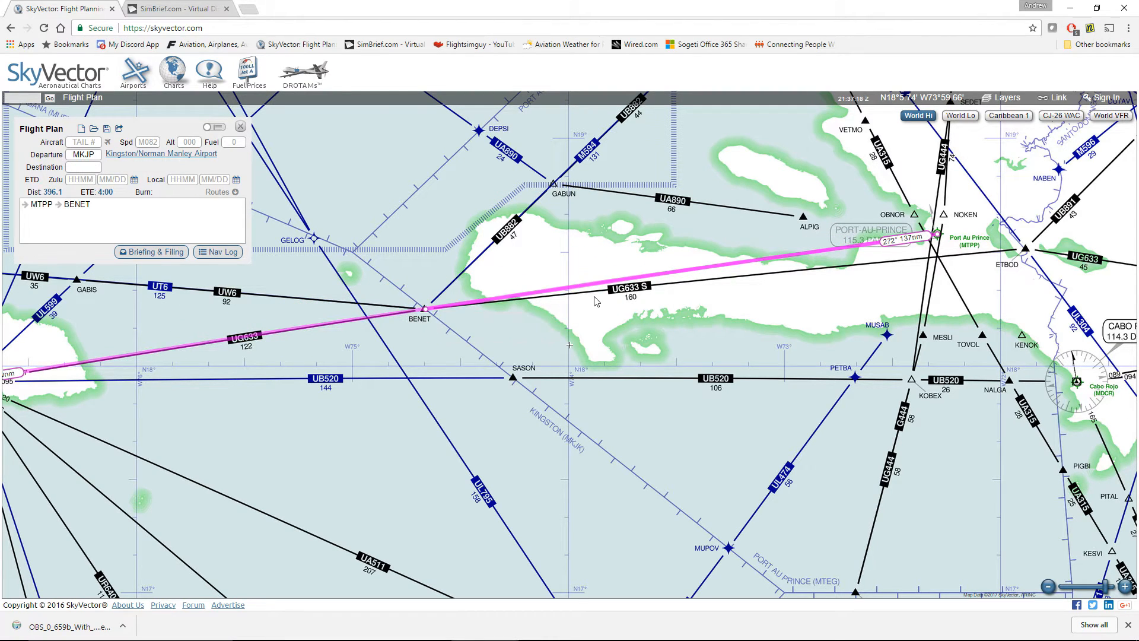
drag(600, 290, 554, 186)
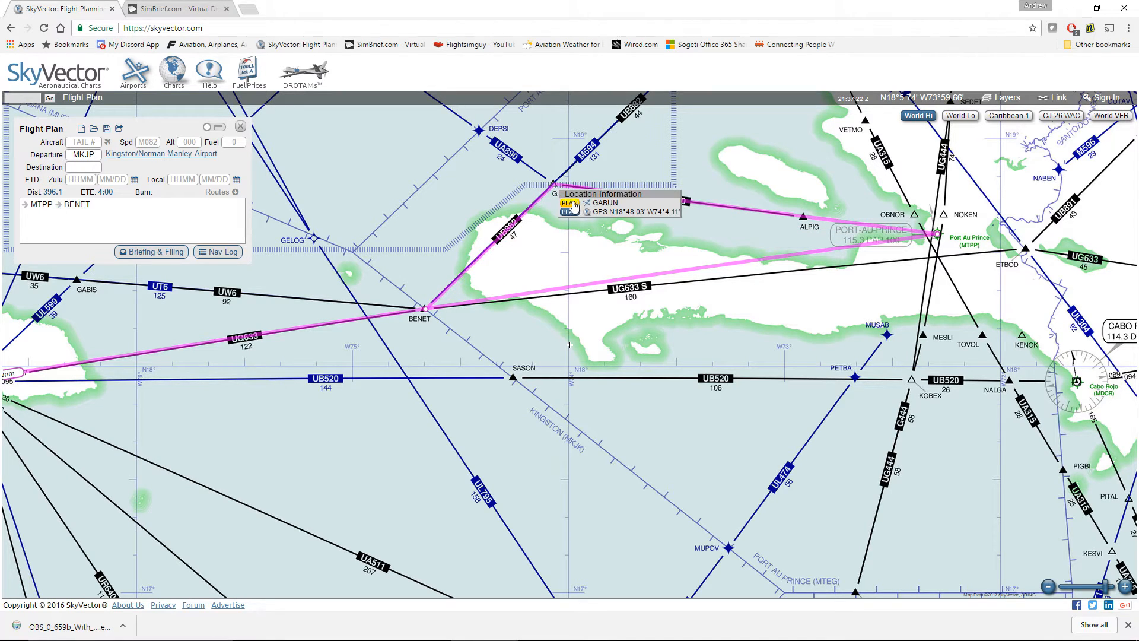
click(573, 202)
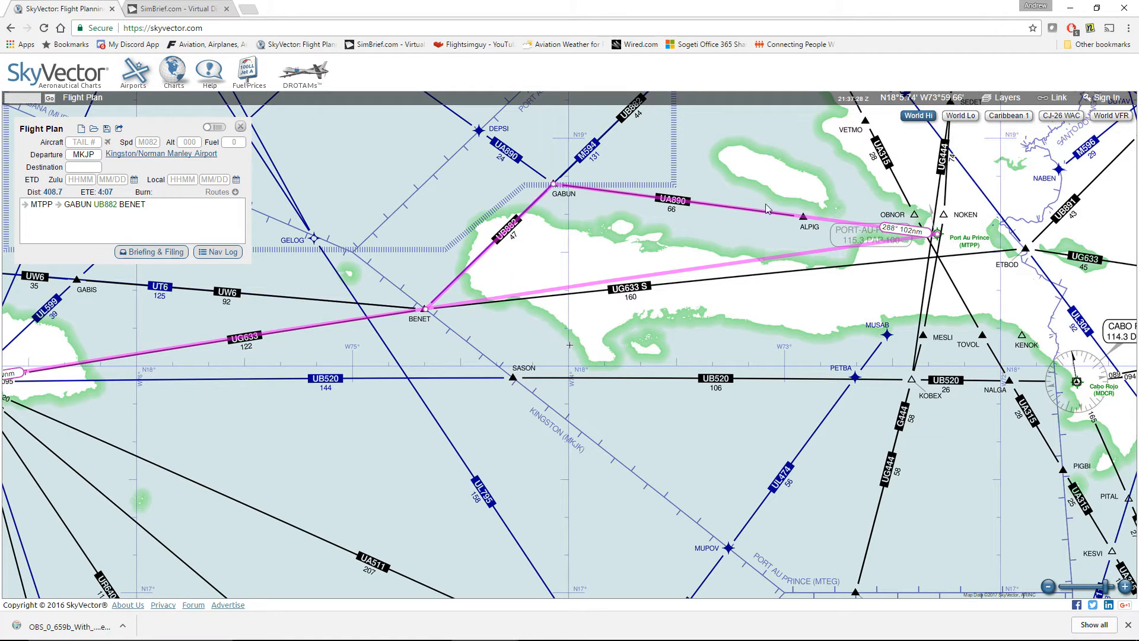
Delete the MTPP, BENET and GABUN waypoints from the flight plan.
click(937, 234)
click(954, 299)
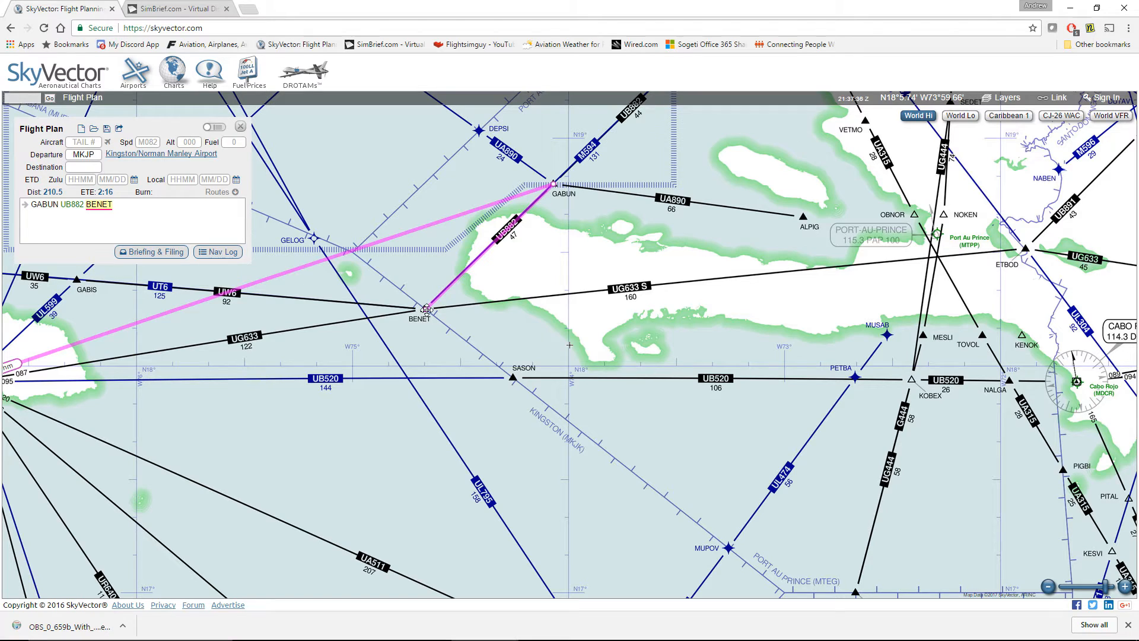
click(426, 309)
click(439, 348)
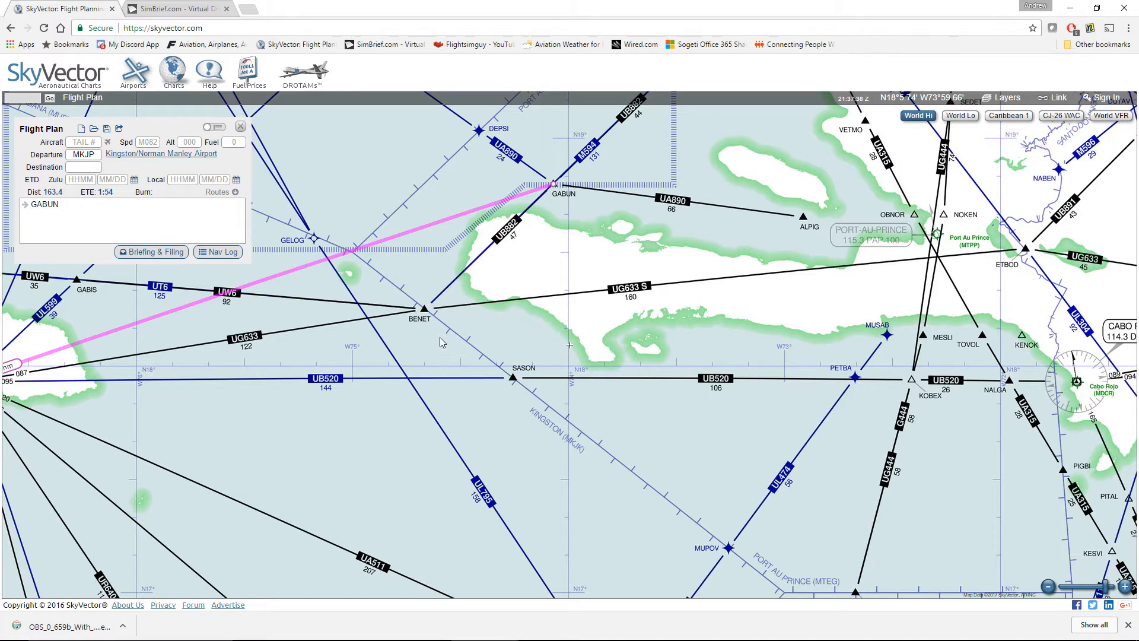
click(554, 184)
click(567, 222)
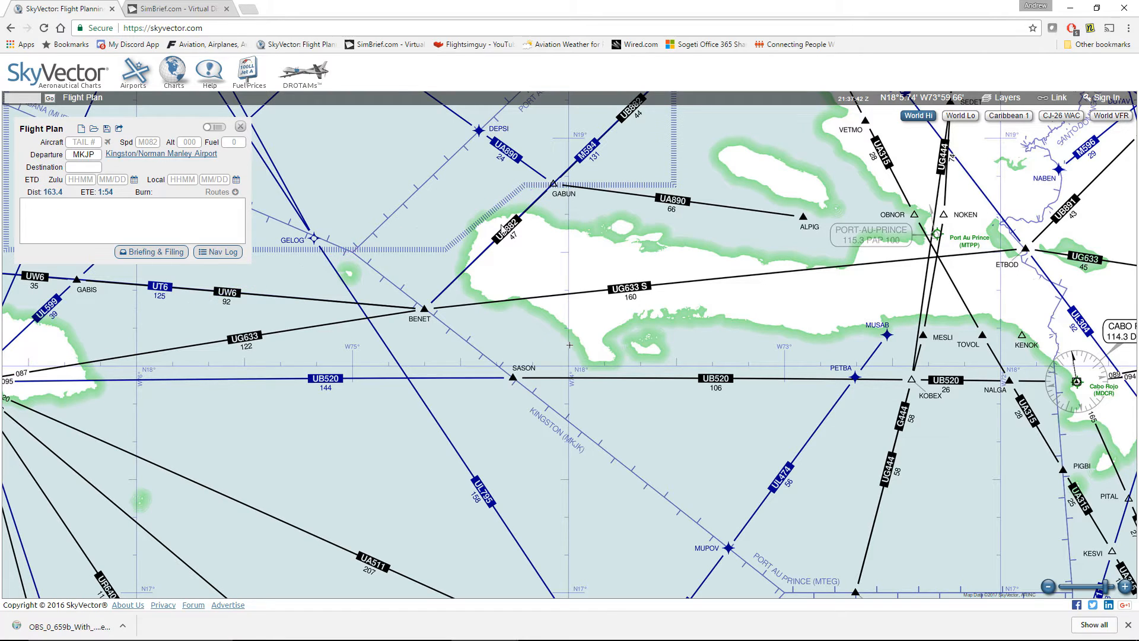
Check the arrival code in the flight planning table and enter MTPP as the destination again.
key(alt+Tab)
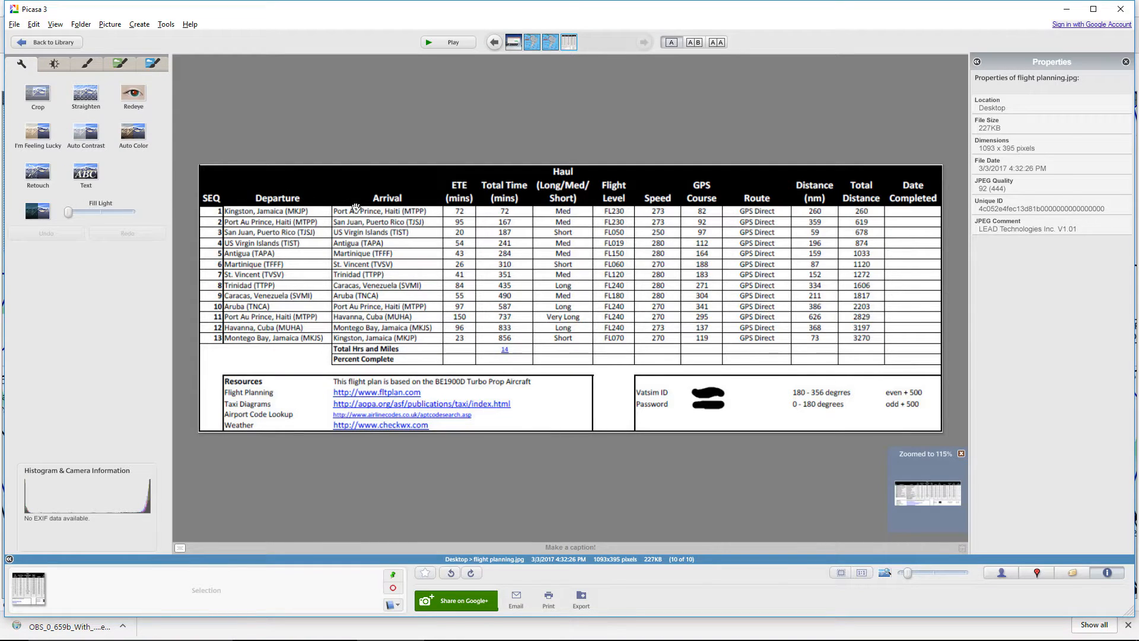
key(alt+Tab)
click(91, 169)
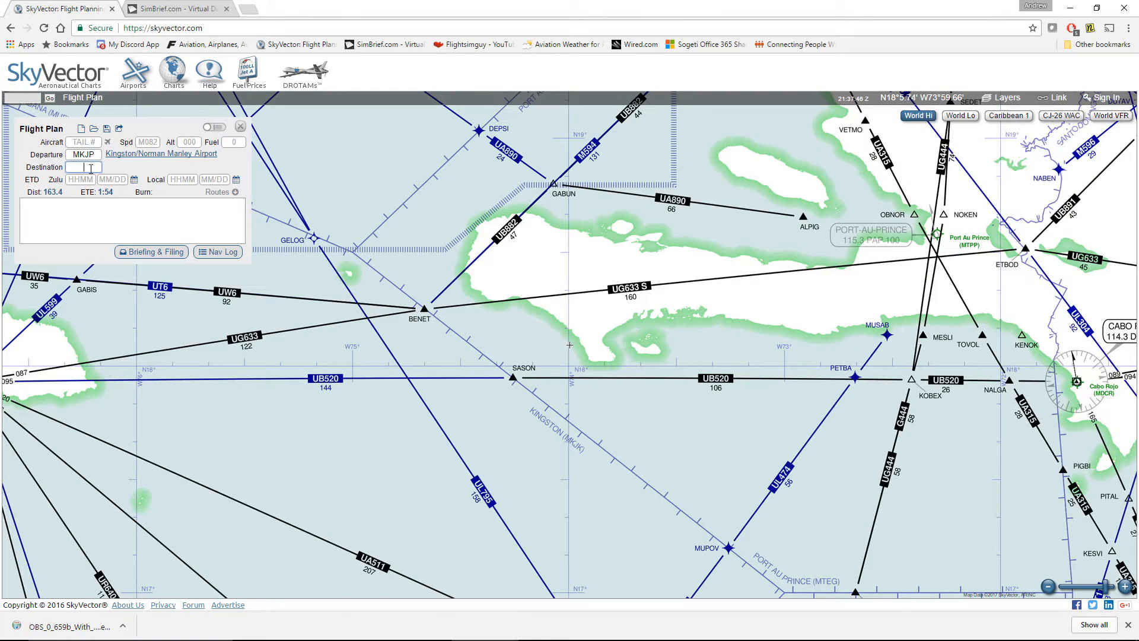
text(MTPP)
key(Tab)
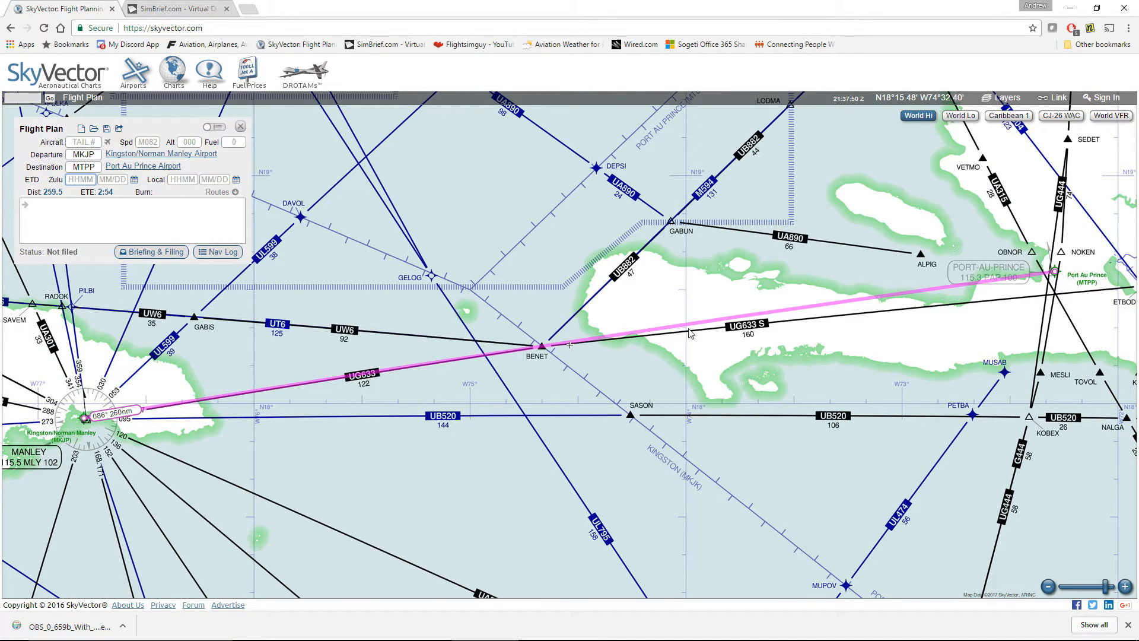
Add BENET as a waypoint and reroute the leg to Port Au Prince through GABUN via UB882.
click(542, 347)
click(557, 364)
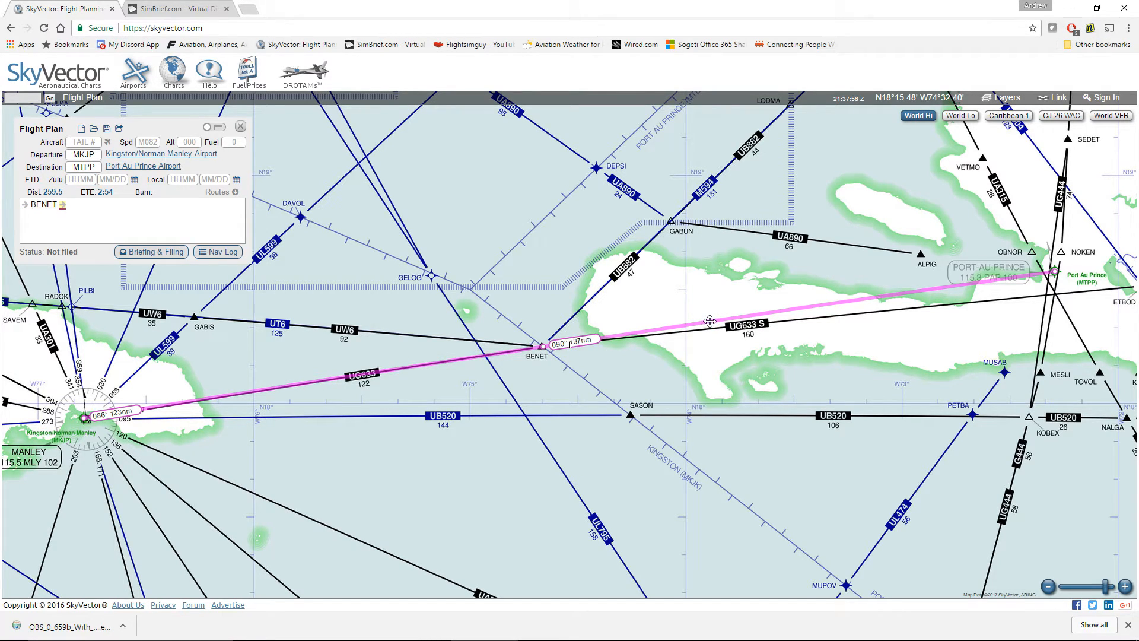
drag(706, 321, 671, 221)
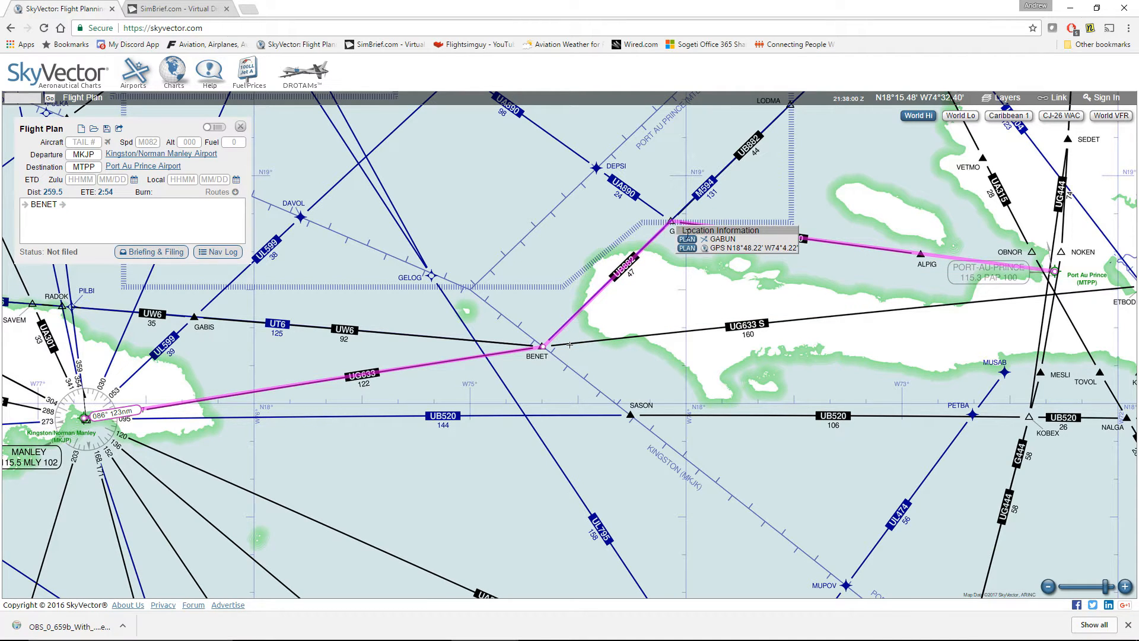
click(687, 238)
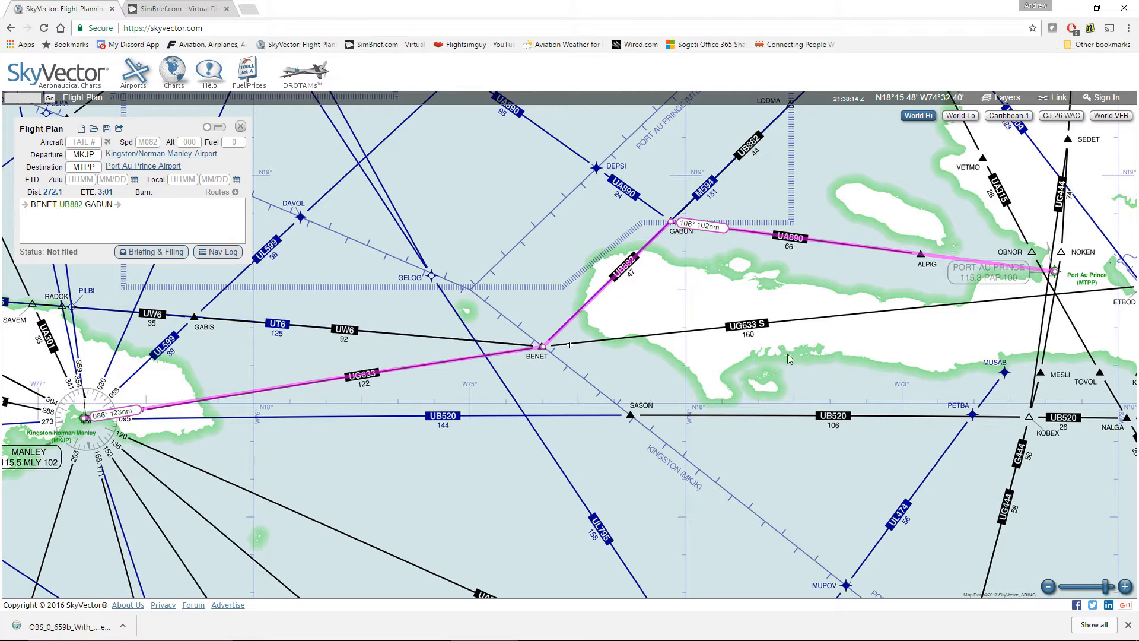
drag(858, 354, 814, 356)
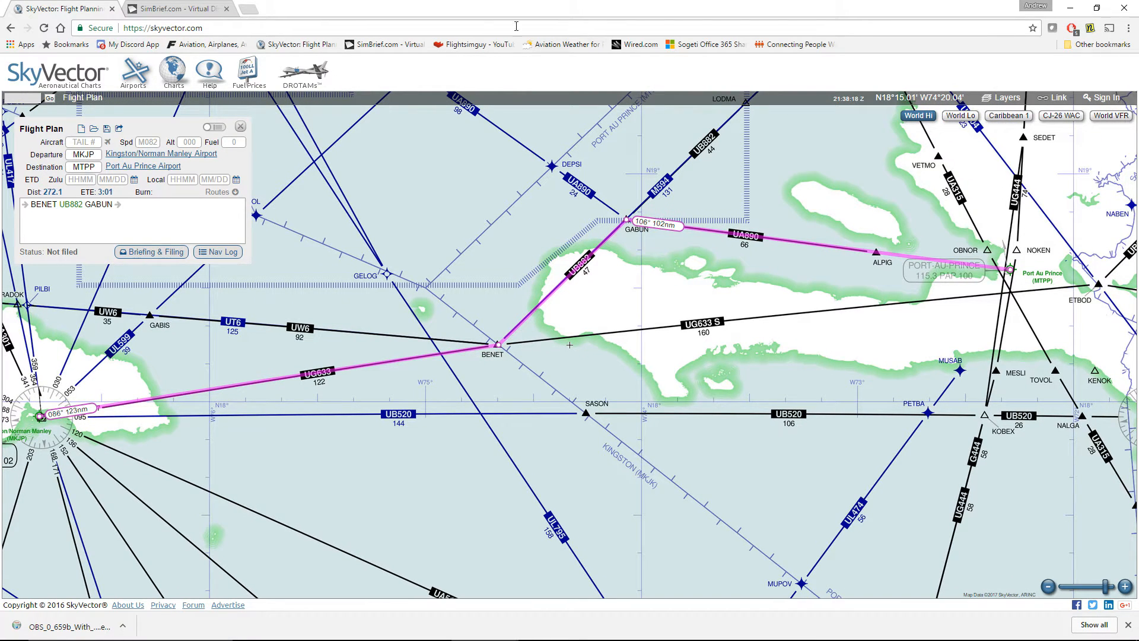
Switch from SkyVector to SimBrief and start a new flight with airline FSG and flight number 1000.
click(177, 8)
mouse_move(368, 161)
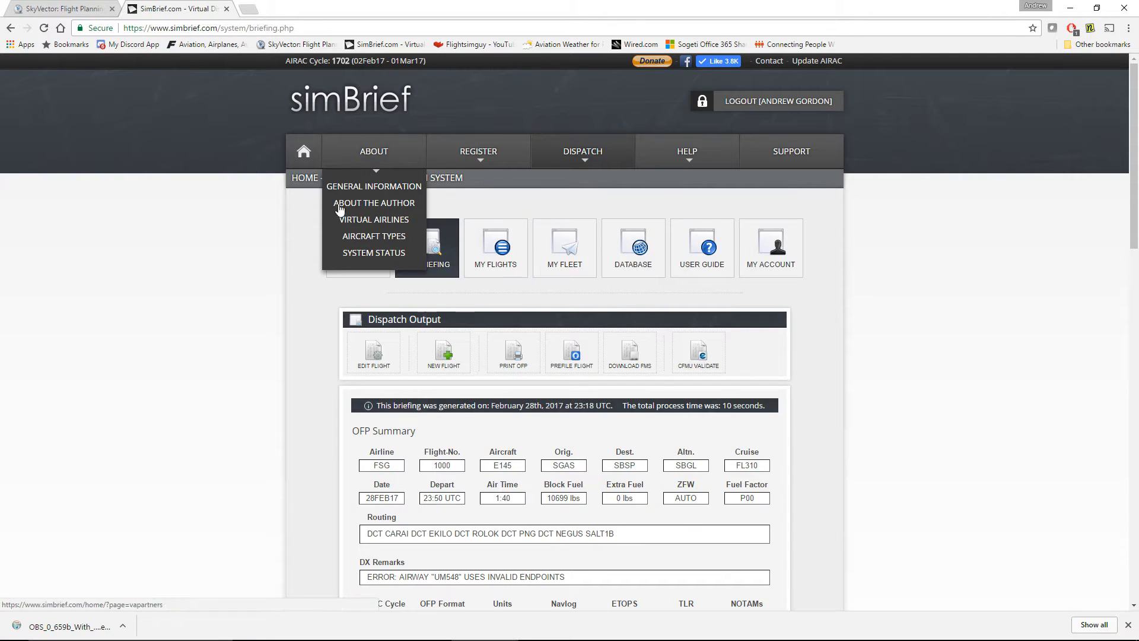
click(62, 9)
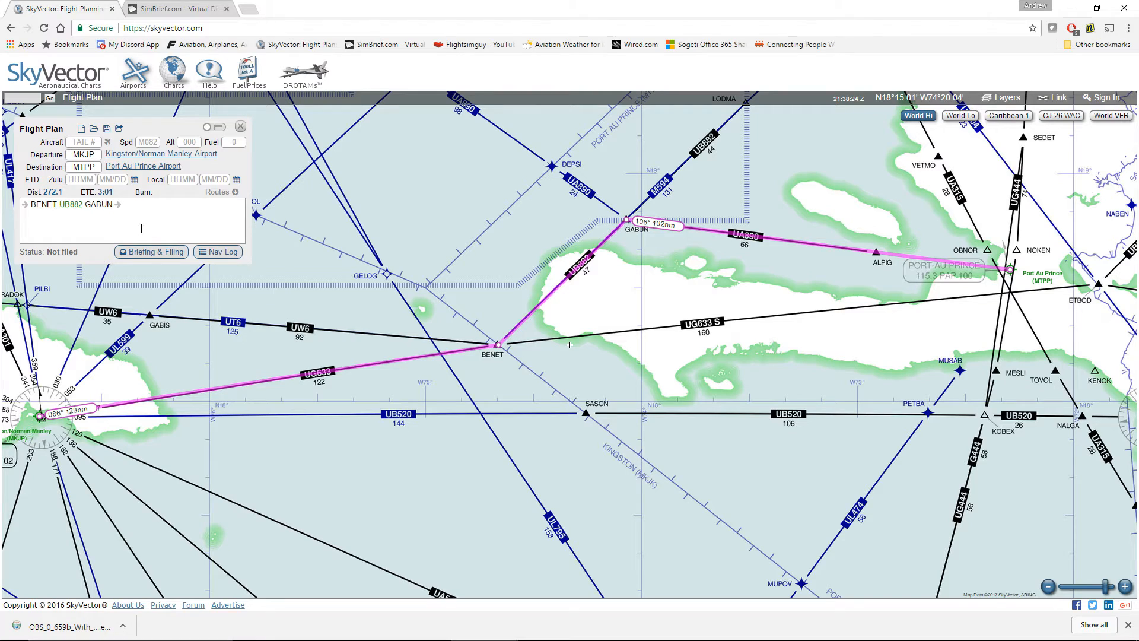
click(177, 8)
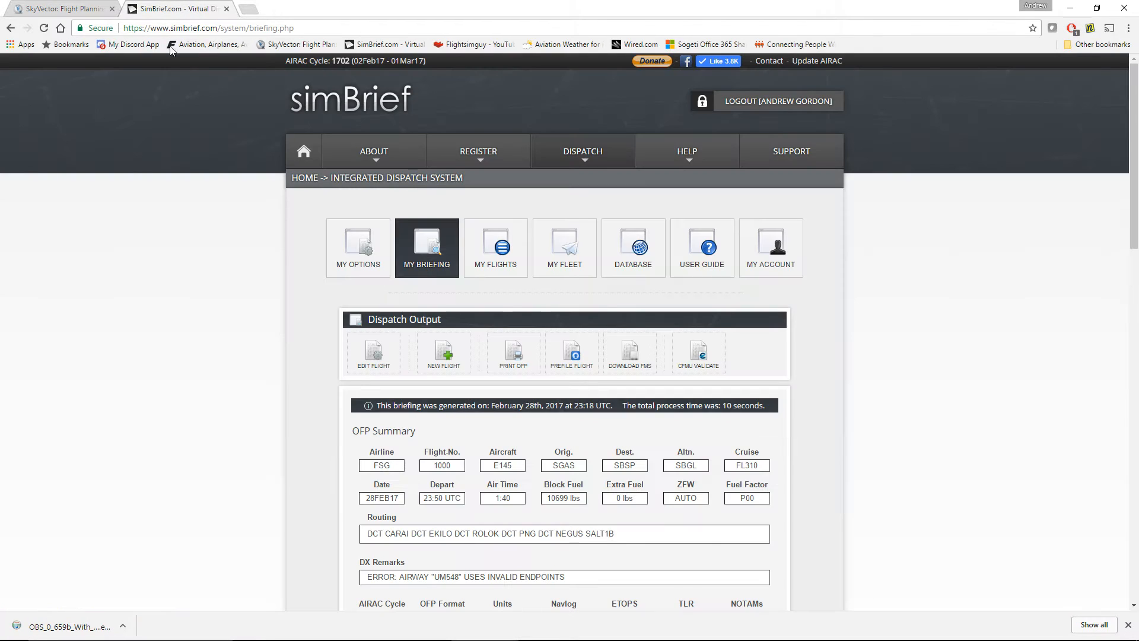
scroll(882, 320, down, 1)
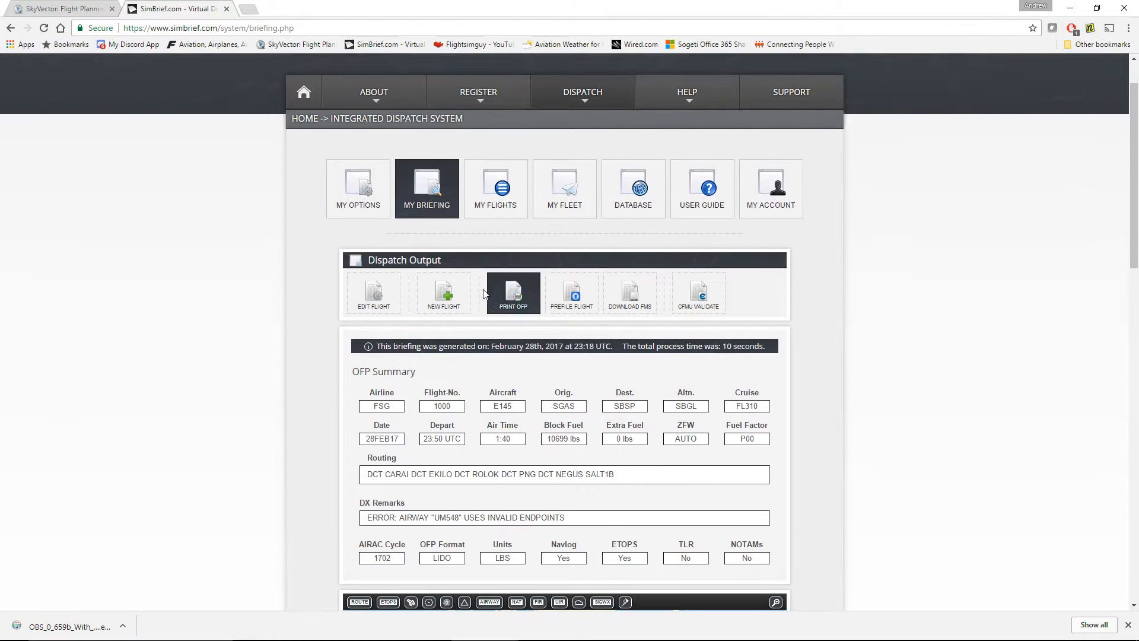
click(454, 303)
click(364, 435)
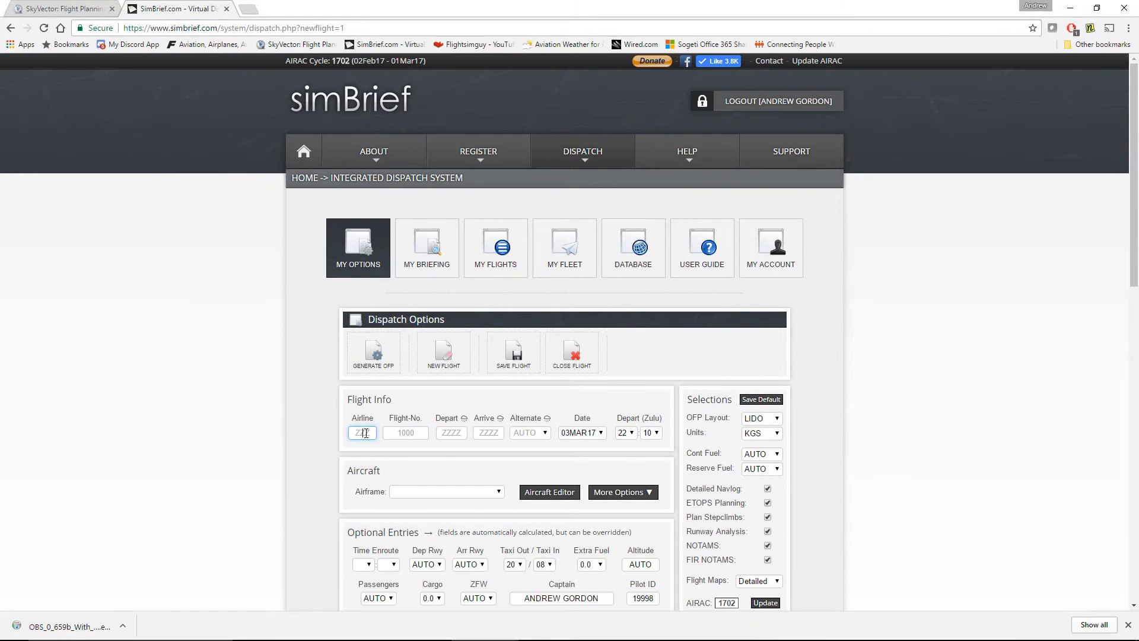
text(FS)
text(1000)
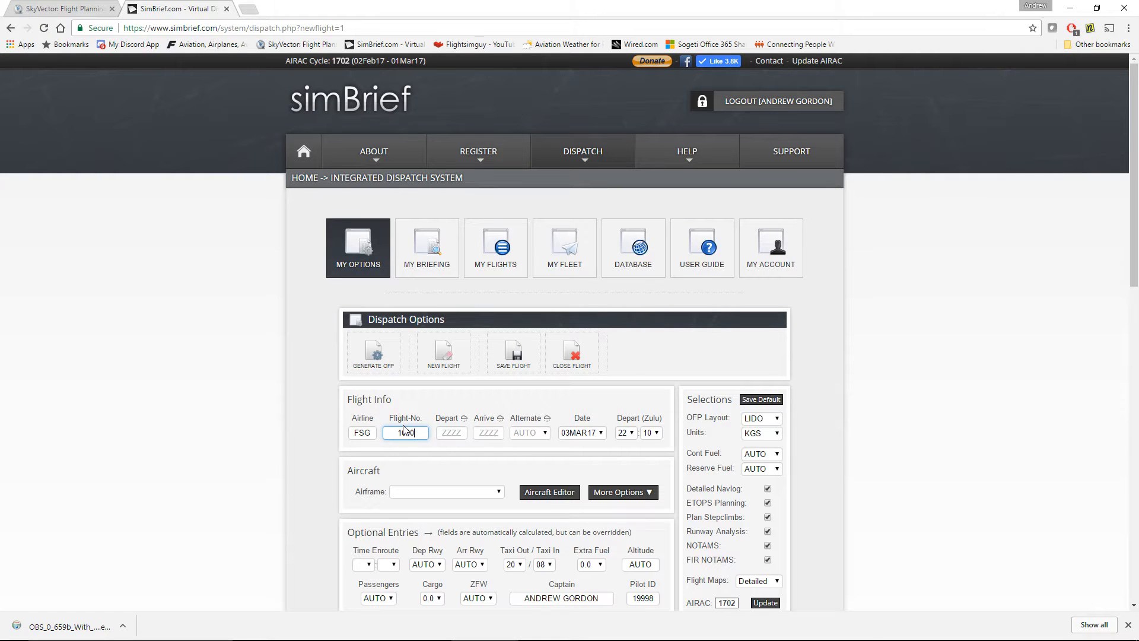
key(Tab)
Check the airport codes in the Picasa flight planning table and set departure MKJP and arrival MTPP in SimBrief.
key(alt+Tab)
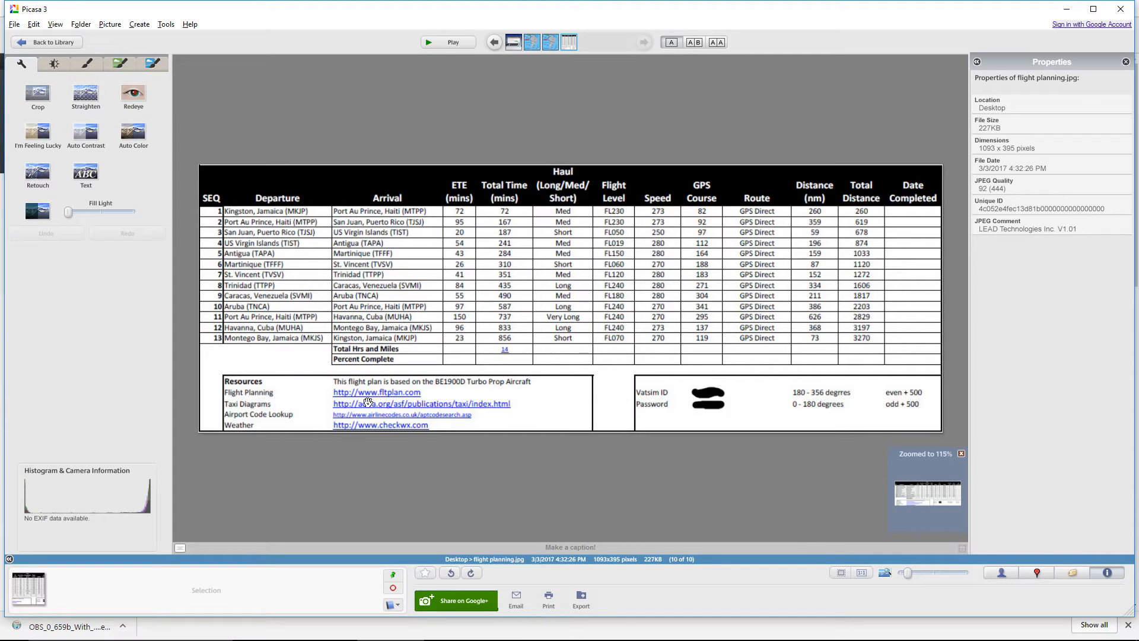
key(alt+Tab)
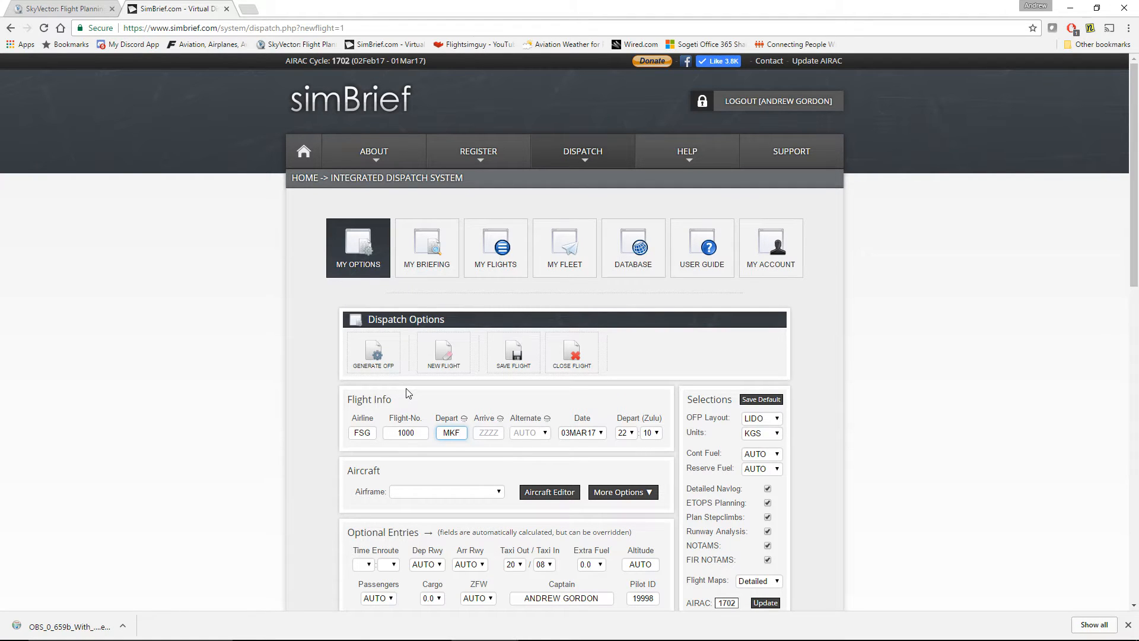
text(MKJP)
key(Tab)
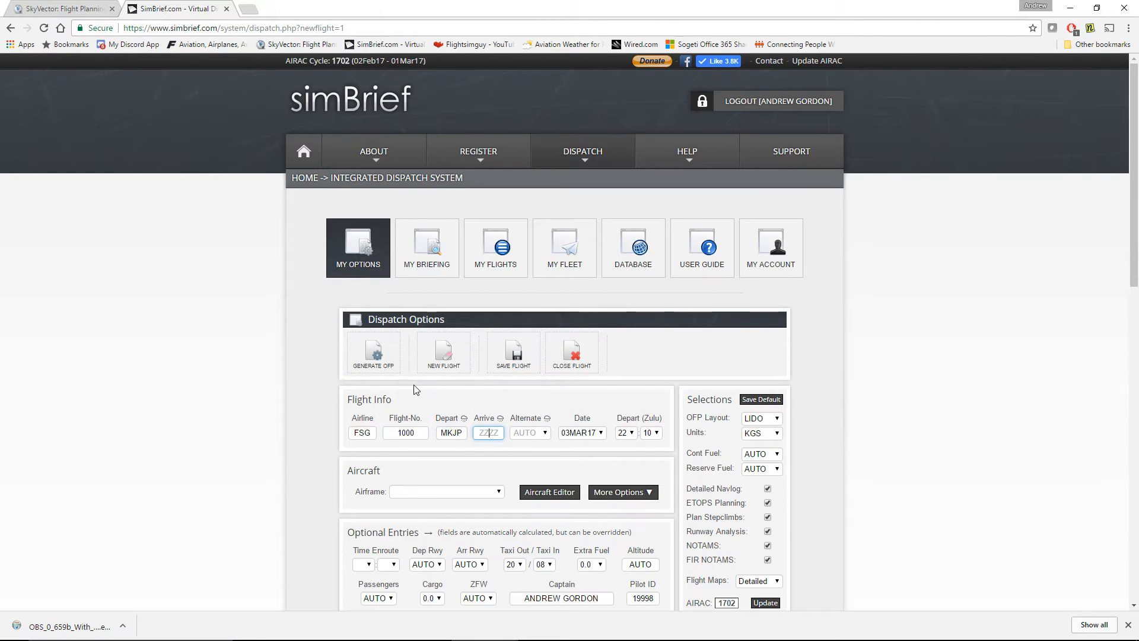
text(MTPP)
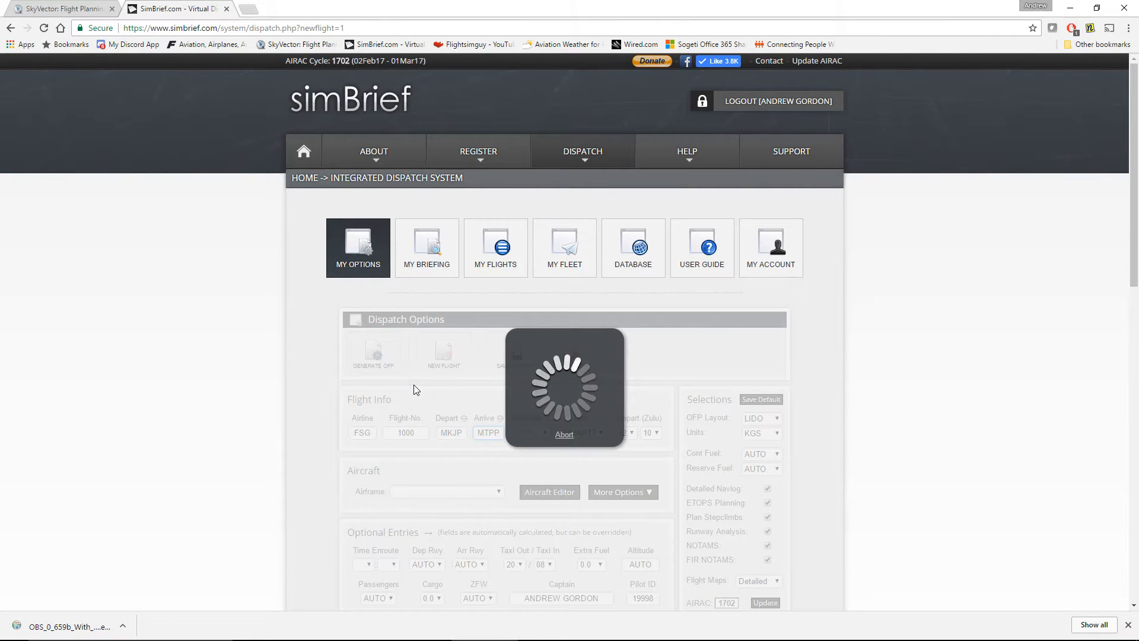
Set the units to LBS and select the FSG692 - B757-200 airframe for the flight.
click(760, 433)
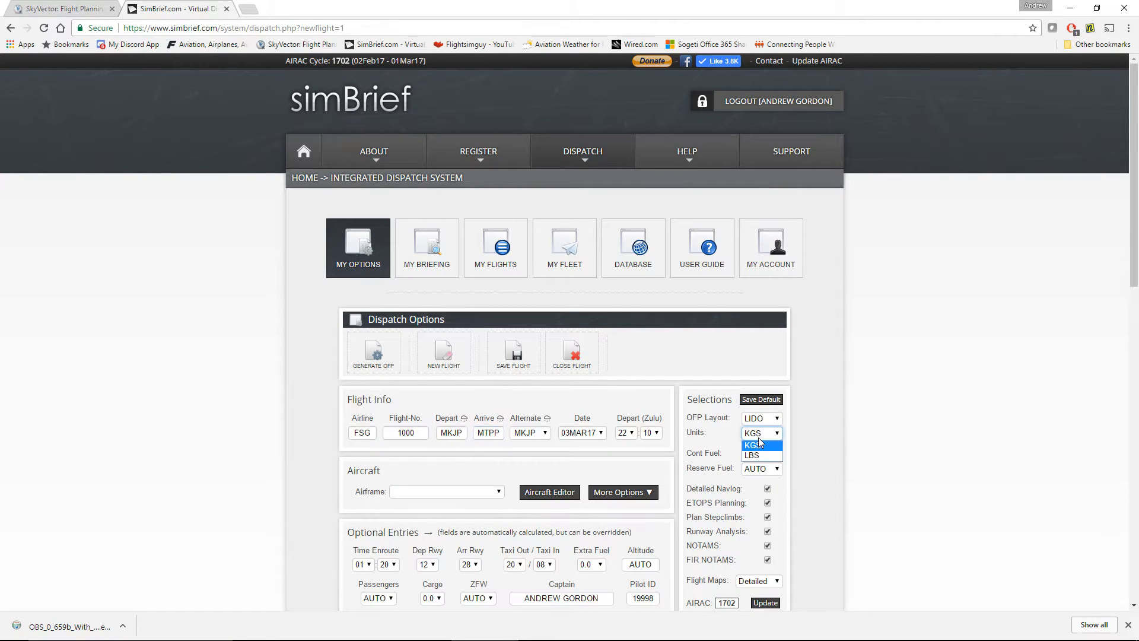
click(750, 458)
scroll(860, 395, down, 4)
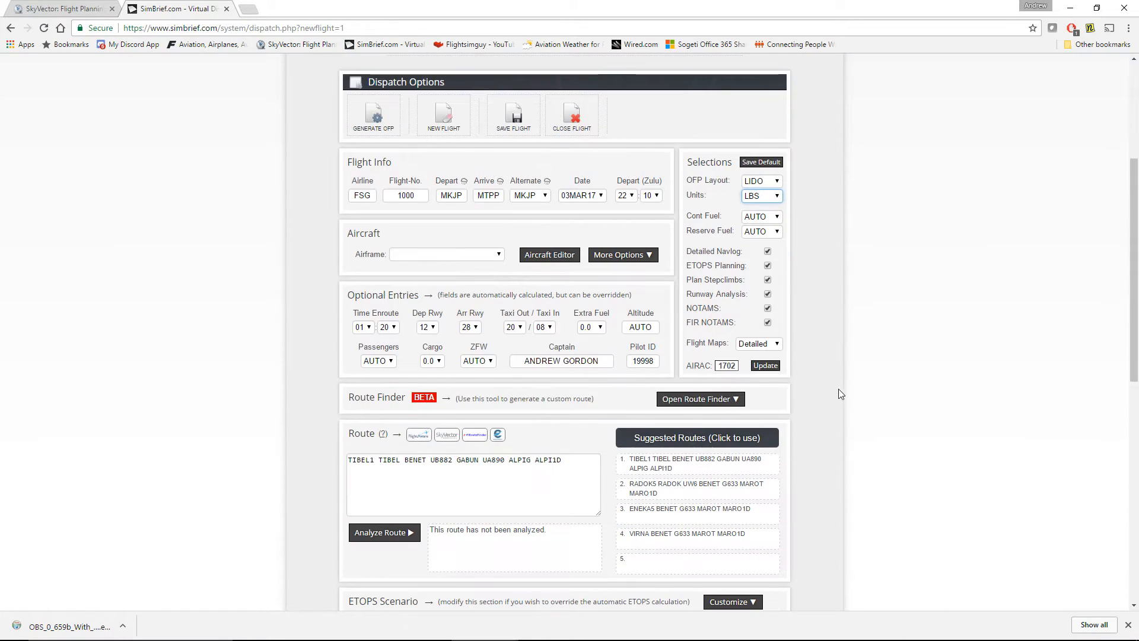
click(501, 255)
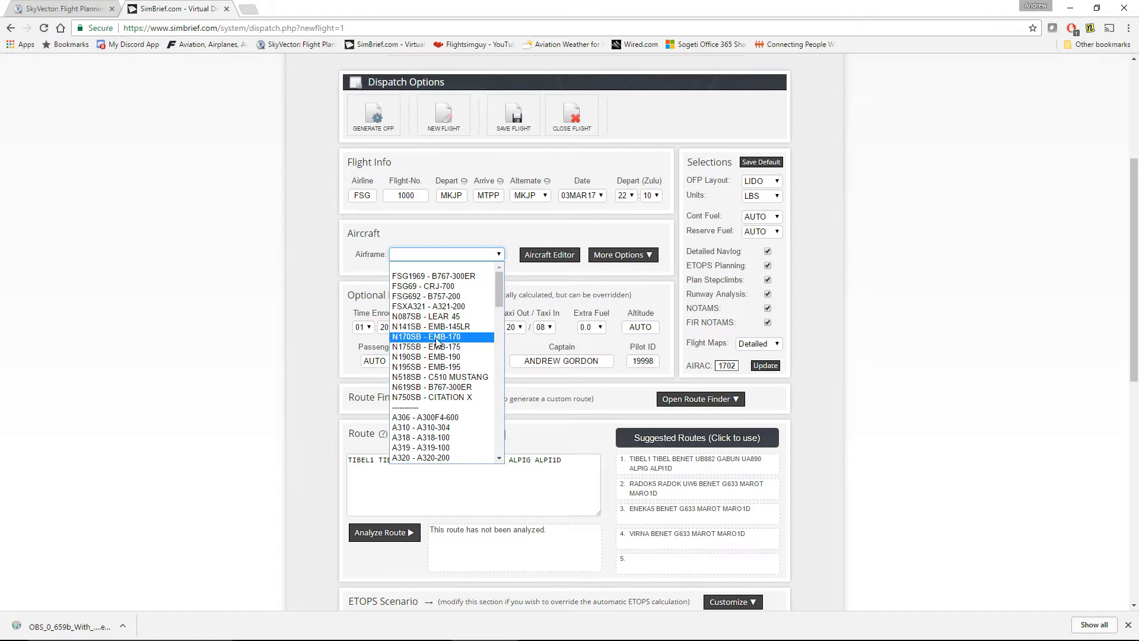
click(448, 298)
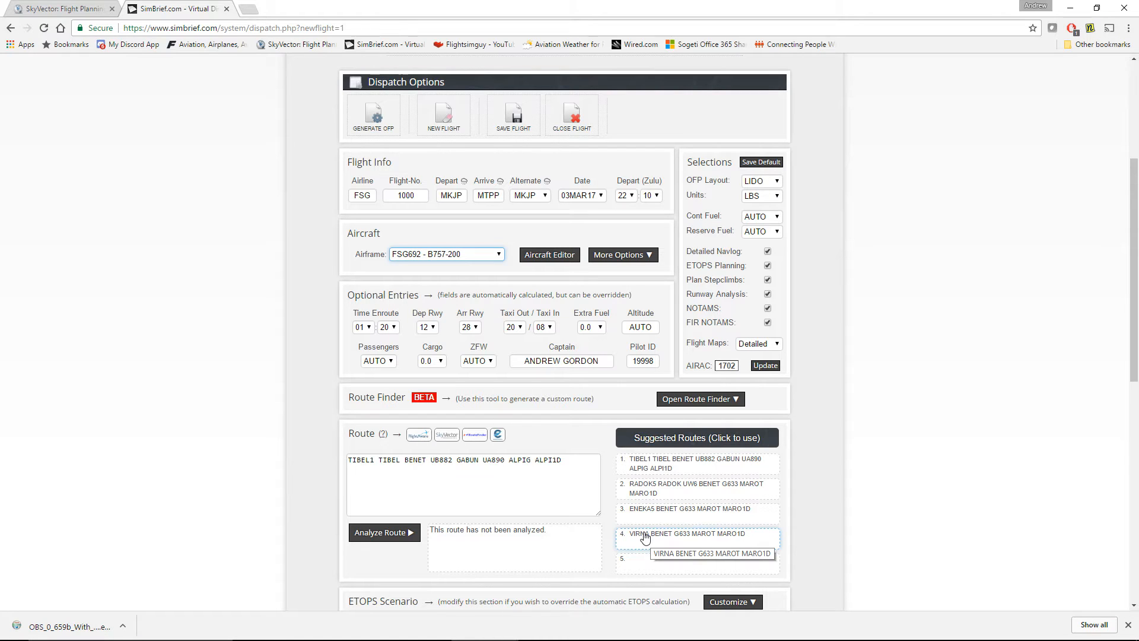
Clear the prefilled route in SimBrief and copy the BENET UB882 GABUN route from the SkyVector flight plan.
drag(575, 461, 349, 460)
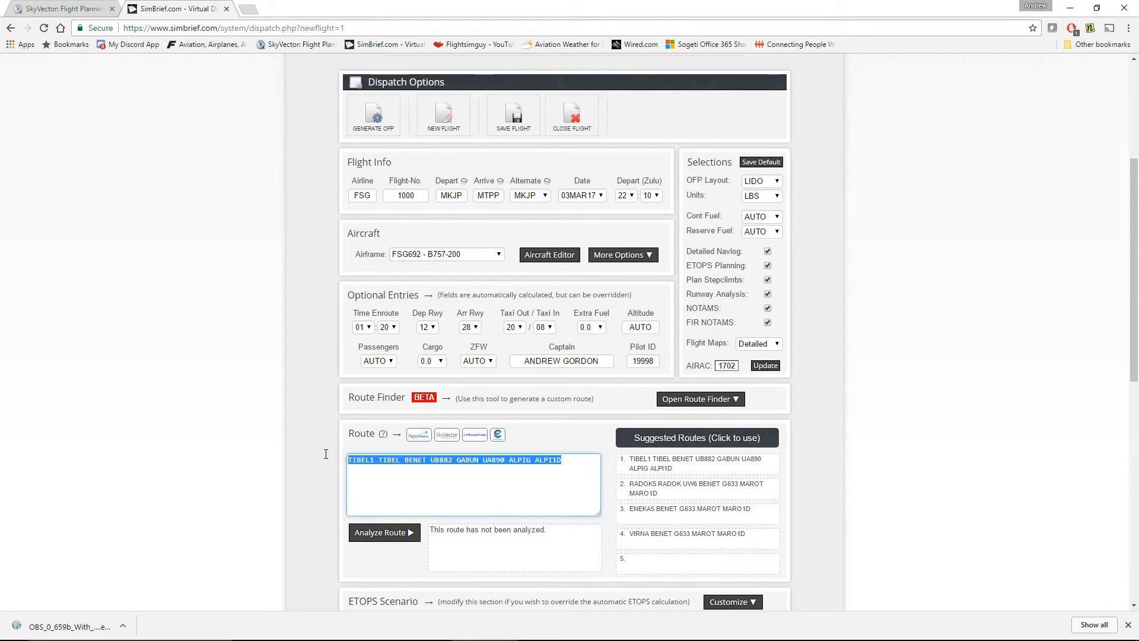
key(BackSpace)
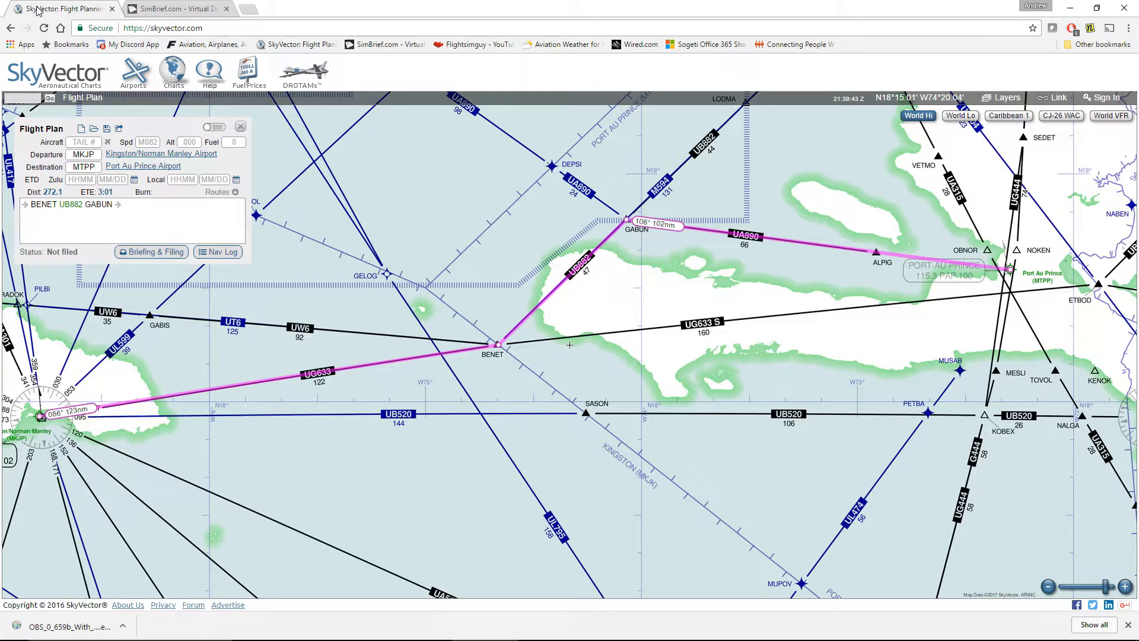
click(37, 12)
drag(140, 207, 27, 200)
key(ctrl+c)
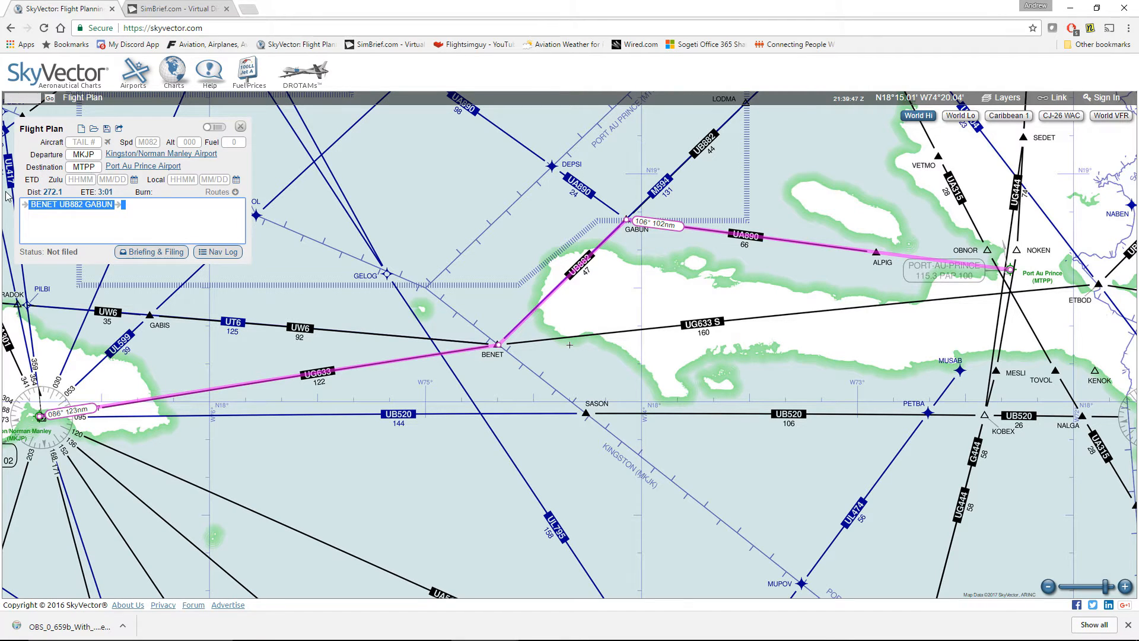
Paste the copied route into SimBrief and analyze it, comparing its map with the SkyVector chart.
key(alt+Tab)
key(alt+Tab)
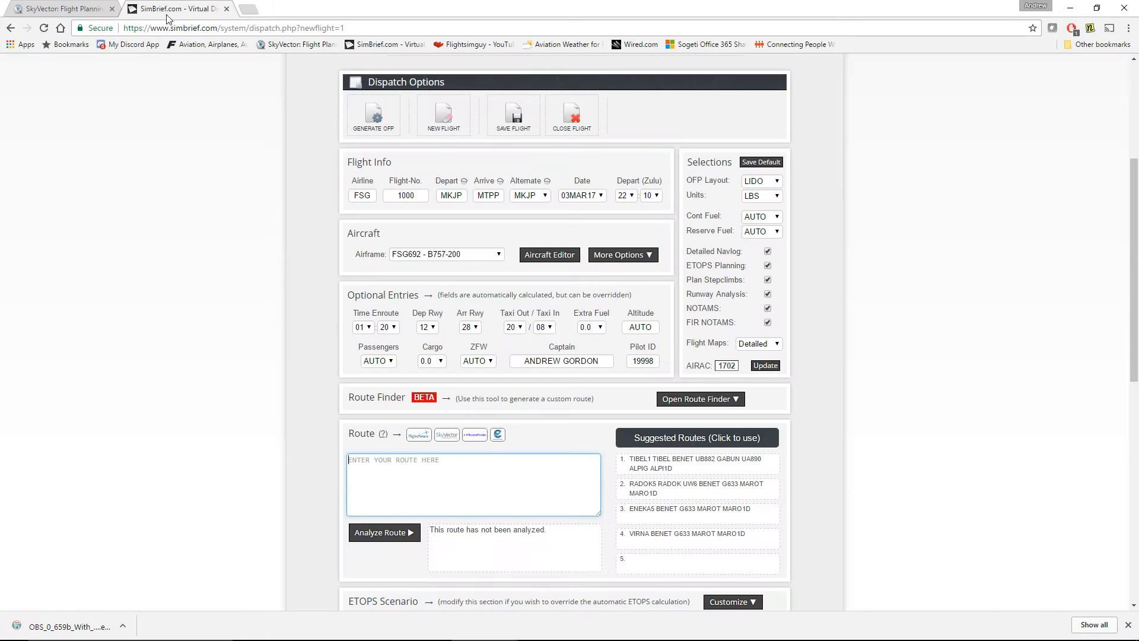
click(168, 11)
key(ctrl+v)
click(370, 535)
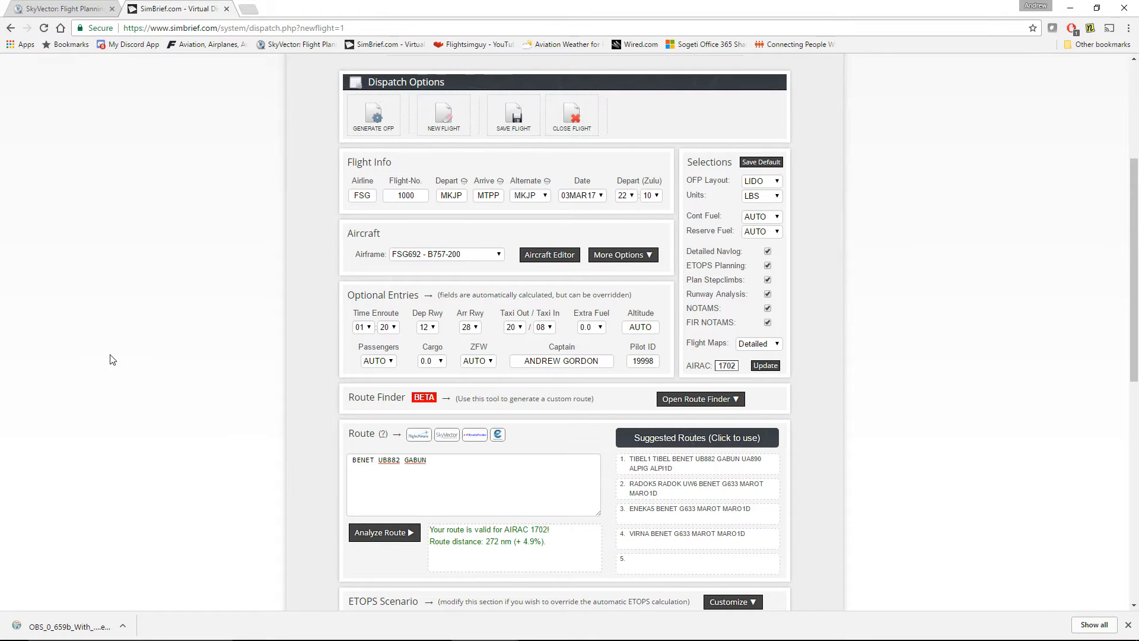
scroll(117, 350, down, 5)
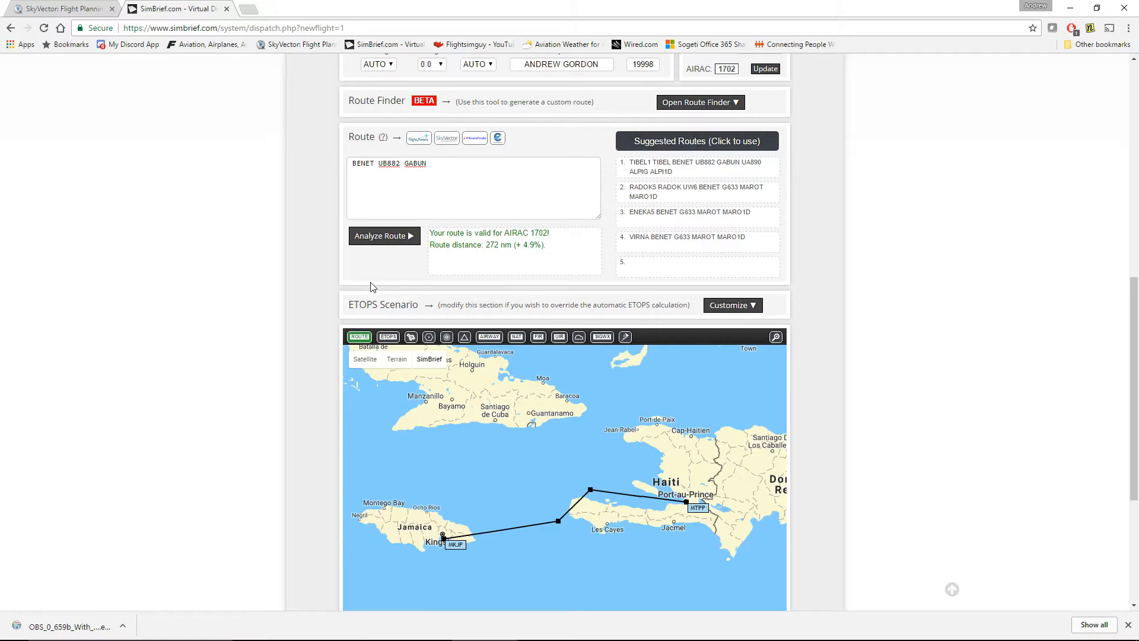
click(59, 8)
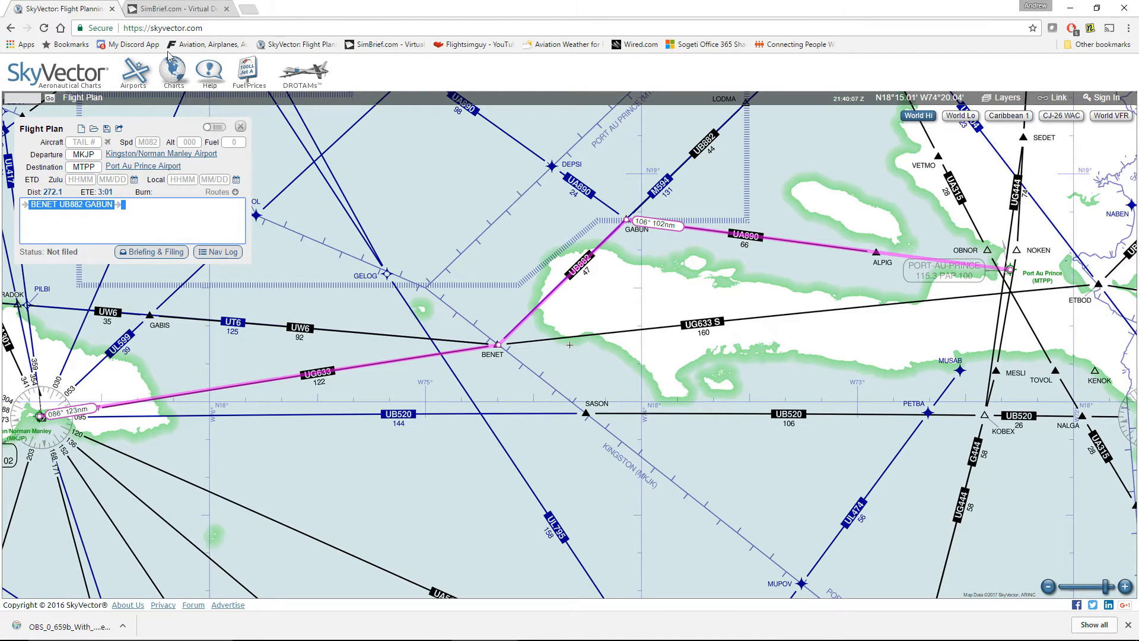
click(174, 9)
Set the passengers to 230 and the cargo to 5.0 in the optional entries.
scroll(211, 217, up, 5)
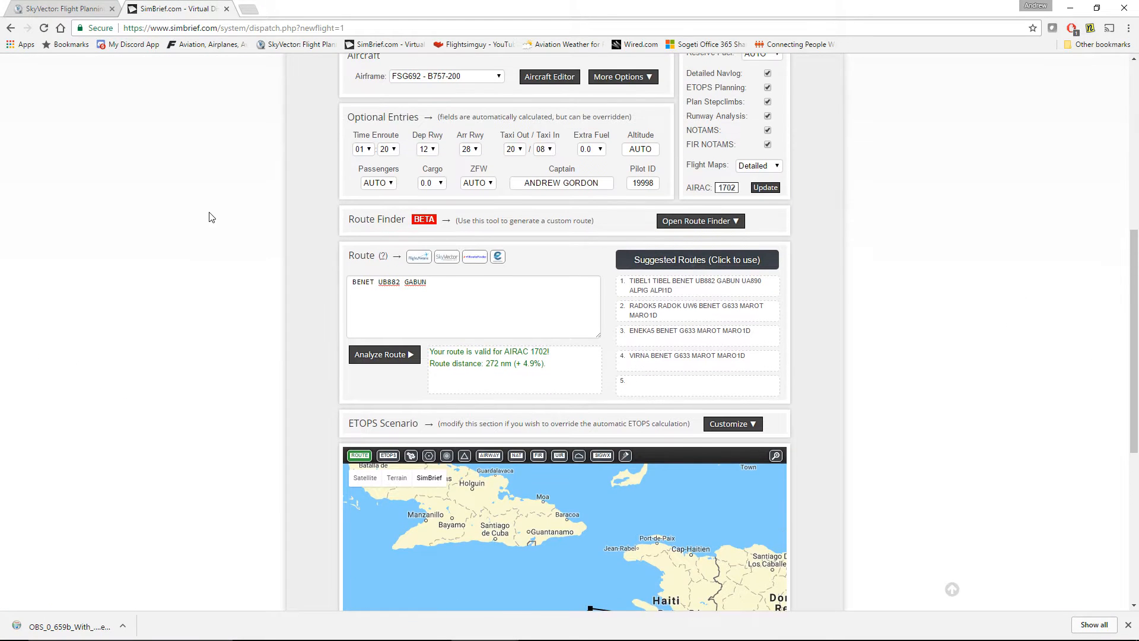
click(378, 361)
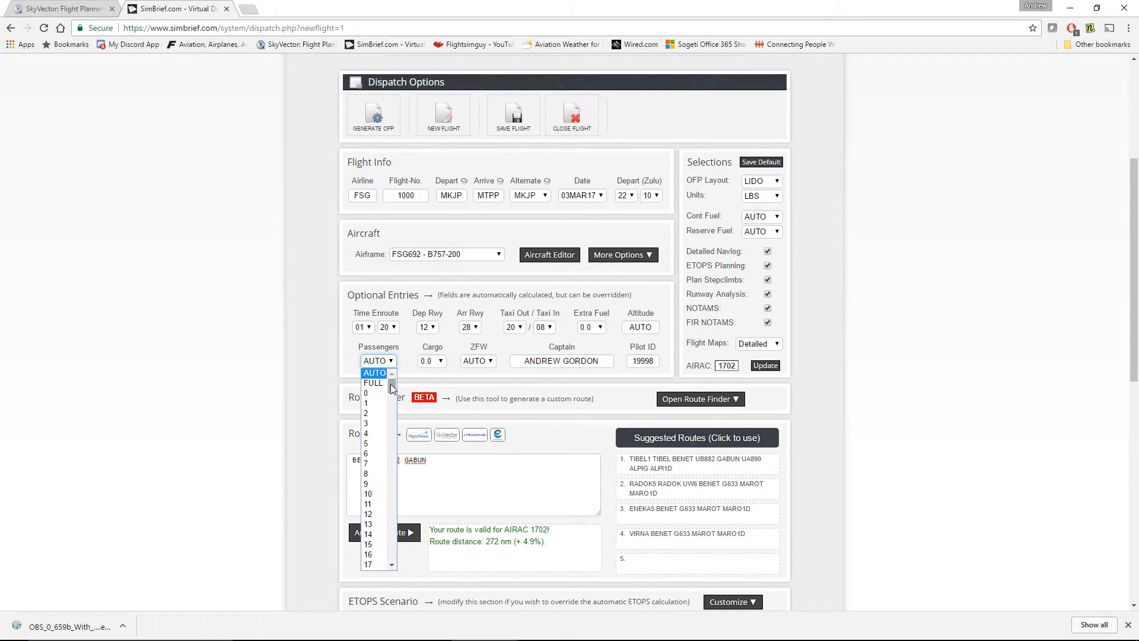
drag(392, 386, 396, 570)
drag(392, 387, 395, 567)
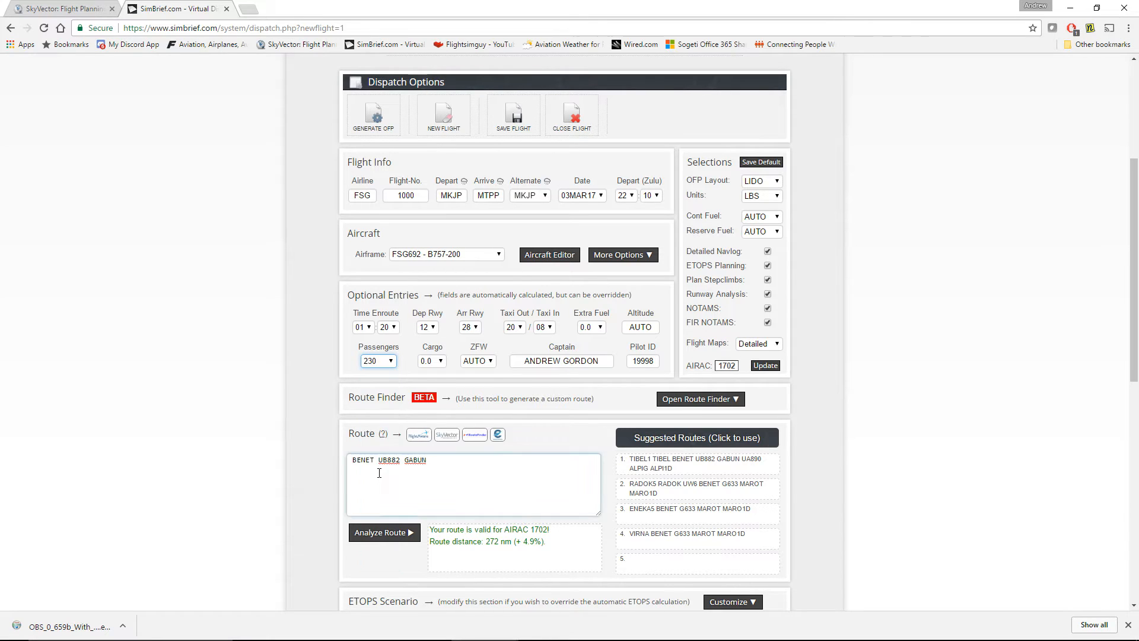
click(380, 473)
click(442, 363)
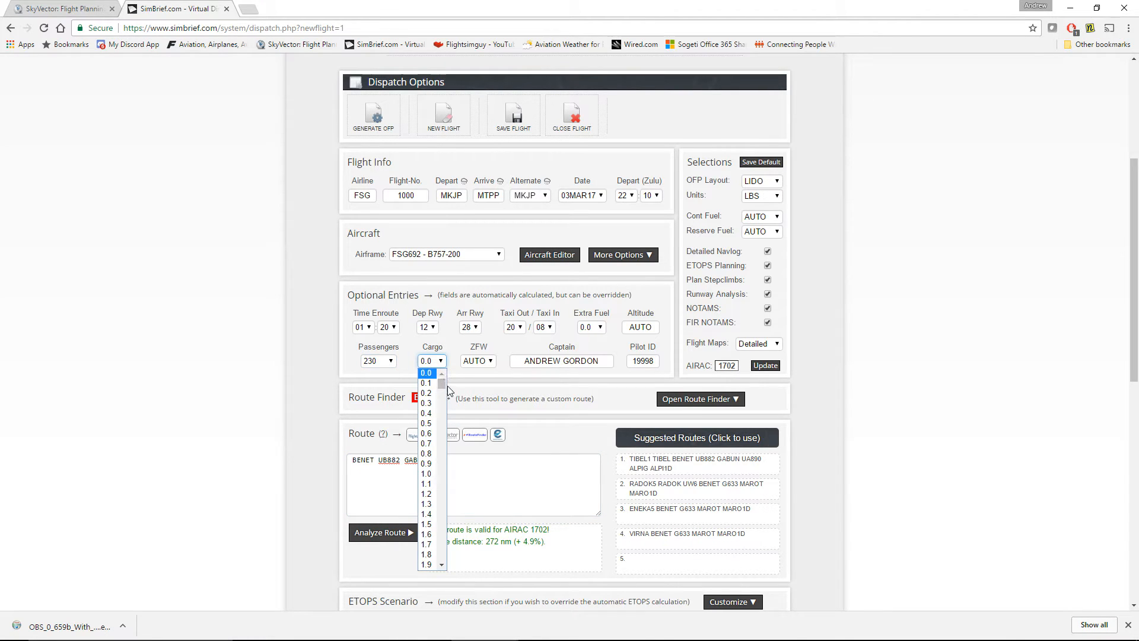
scroll(443, 544, down, 6)
click(427, 525)
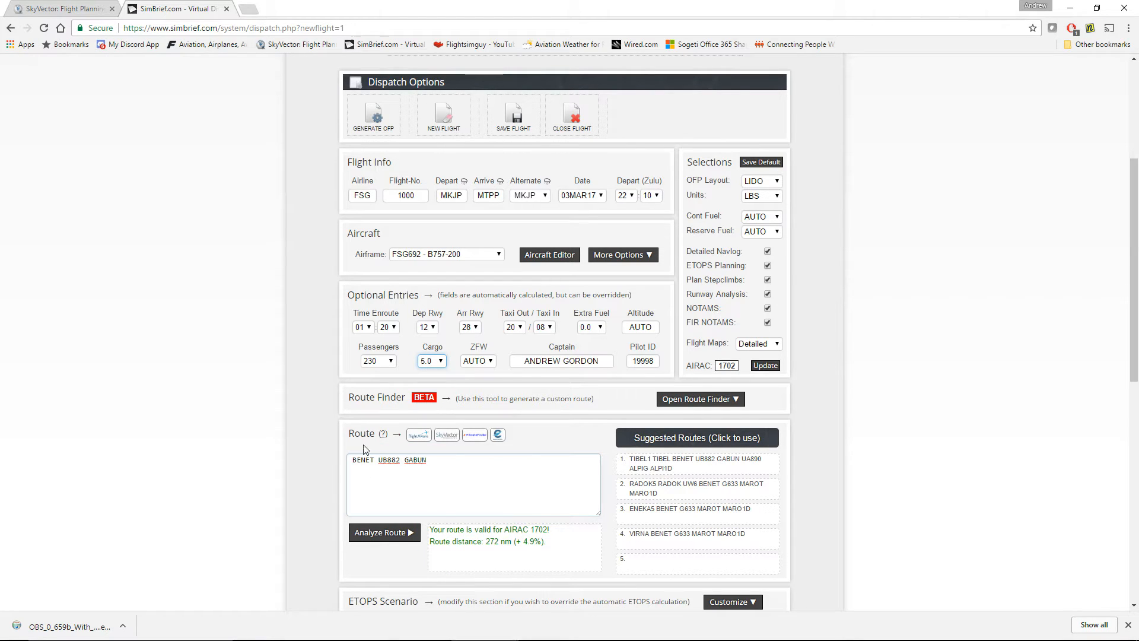
Turn off Runway Analysis, NOTAMS and FIR NOTAMS in the dispatch selections.
click(768, 324)
click(768, 294)
scroll(936, 346, down, 2)
scroll(936, 346, up, 1)
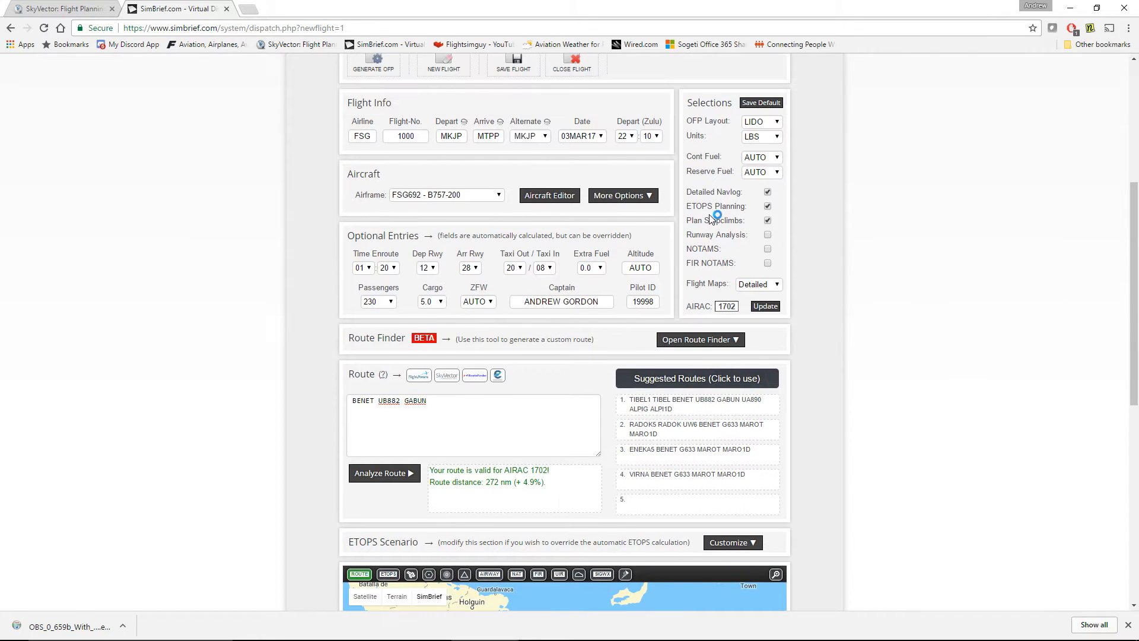
Generate the OFP and look over the briefing's summary and route map.
scroll(923, 331, up, 2)
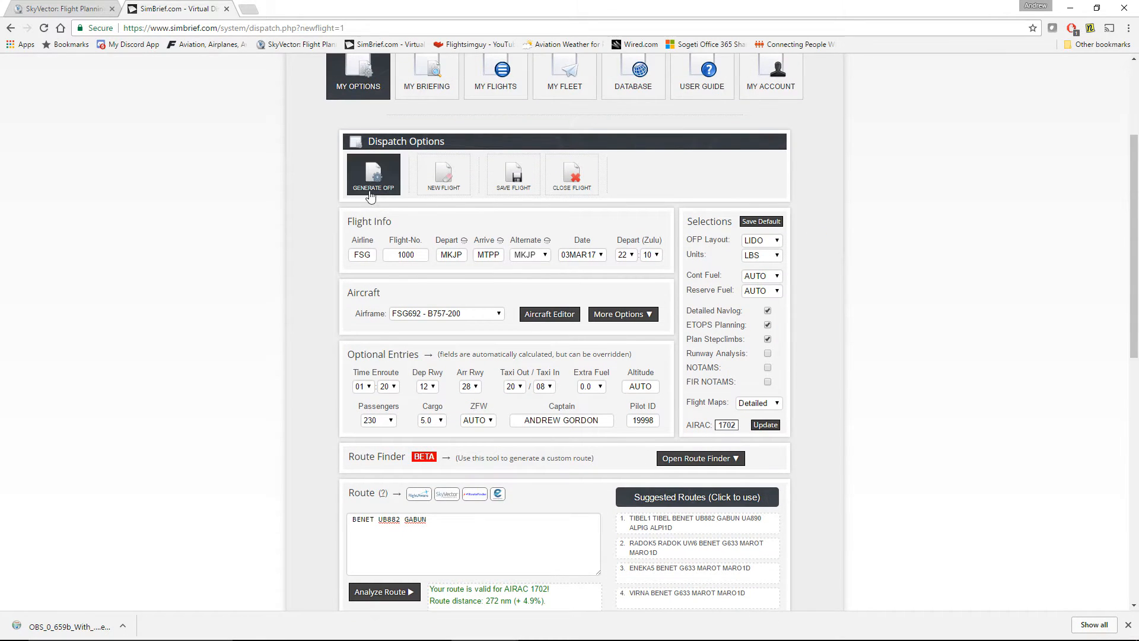
click(375, 185)
key(Return)
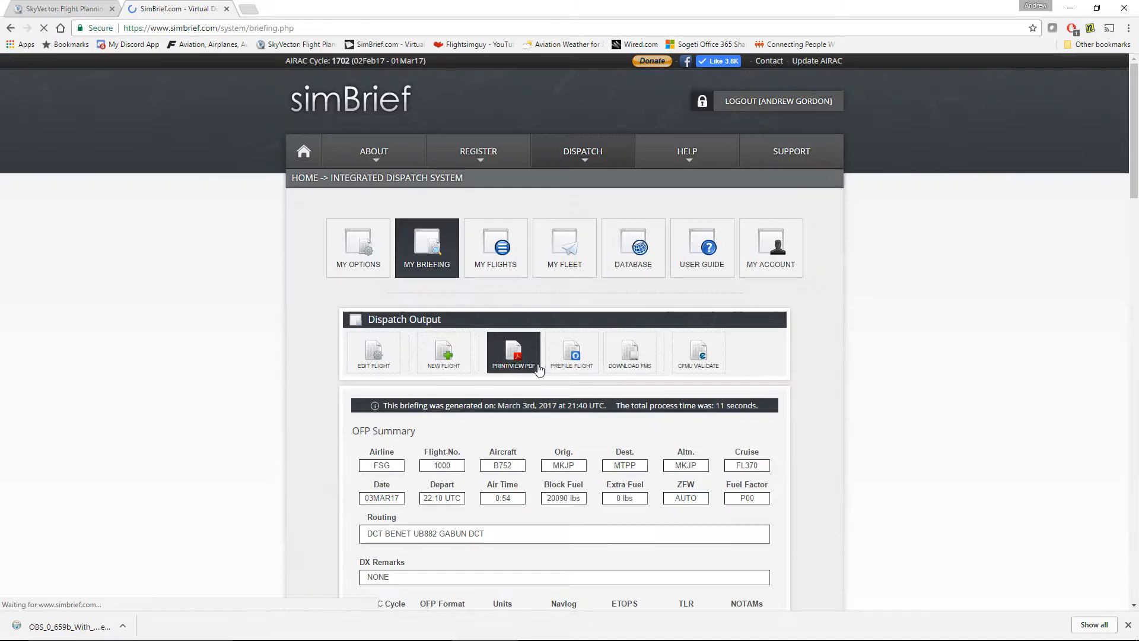
scroll(906, 385, down, 12)
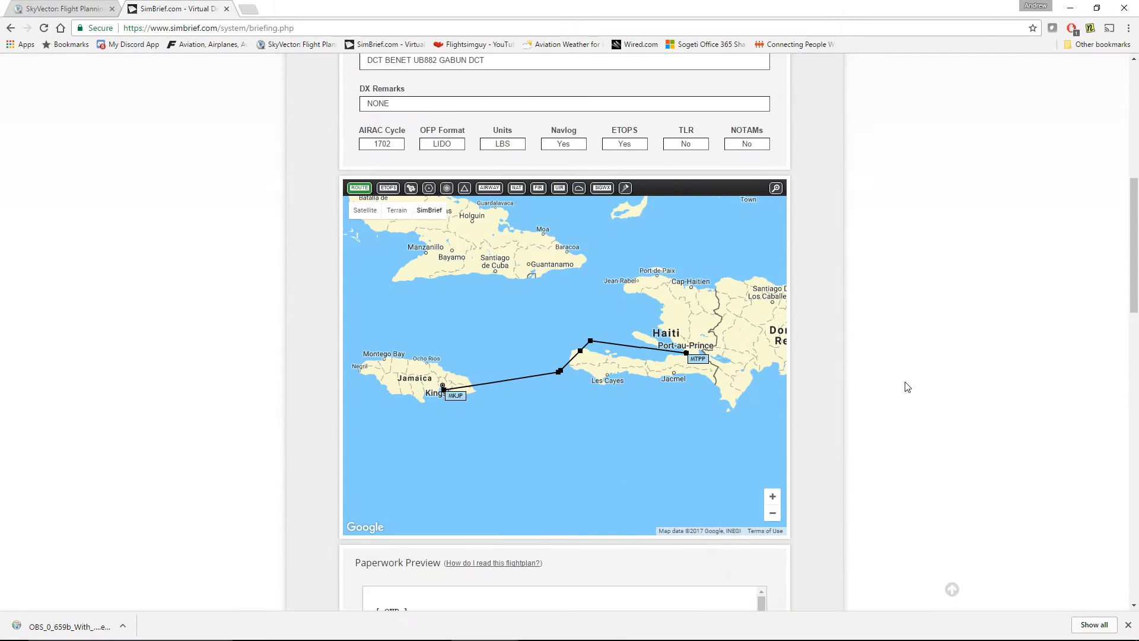
scroll(911, 384, up, 12)
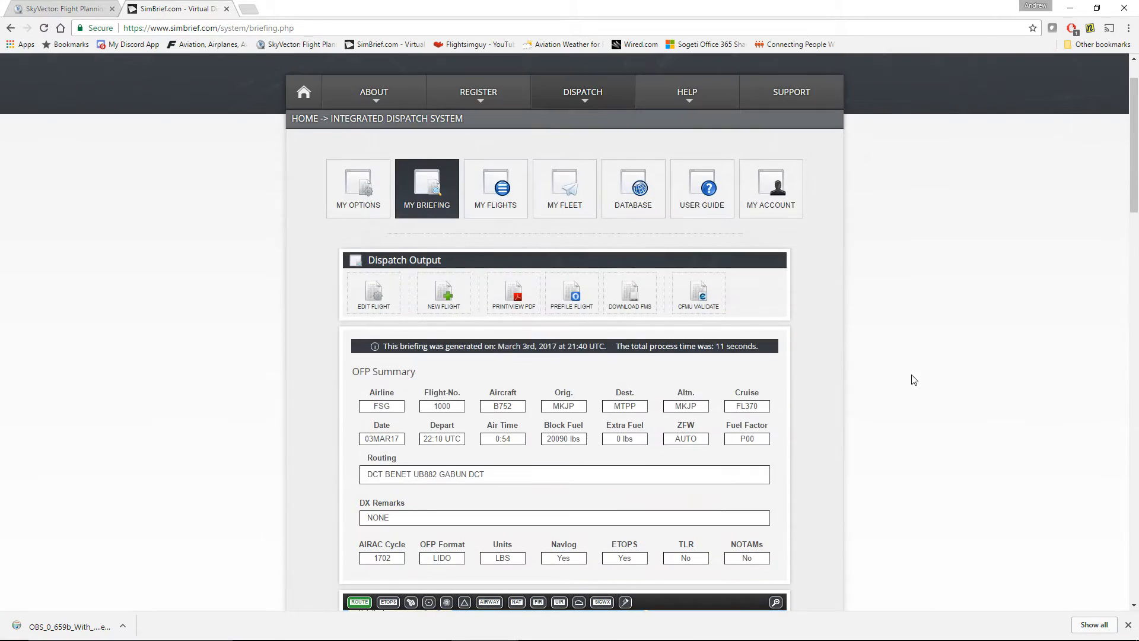
Download the FSX, P3D flight plan file from the briefing's flightplan downloads.
scroll(906, 380, down, 15)
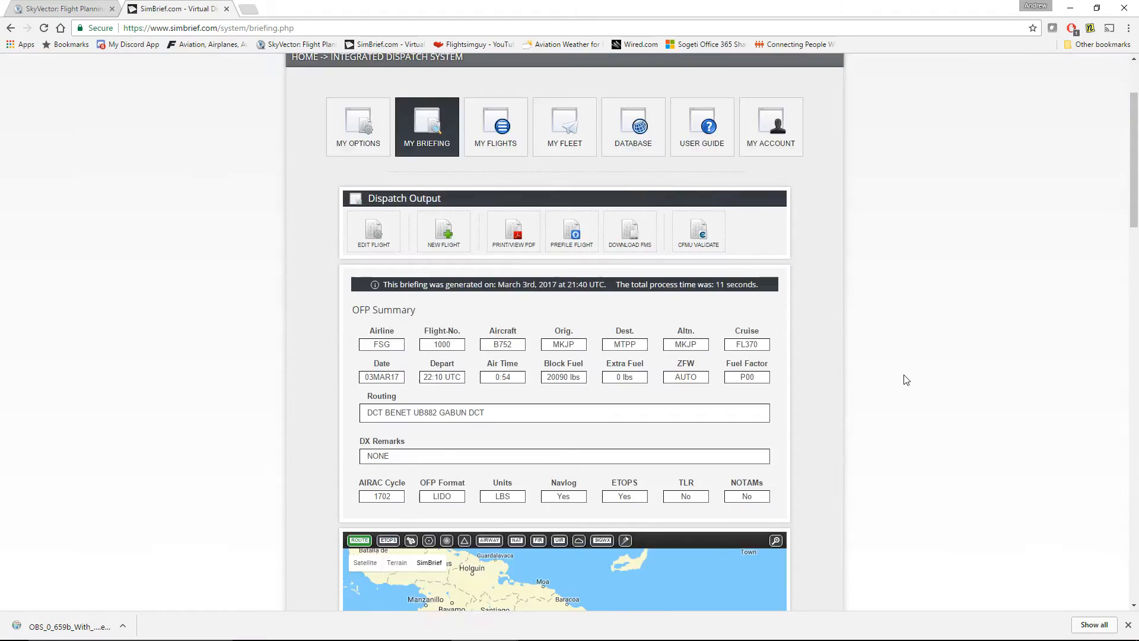
scroll(906, 380, up, 4)
scroll(906, 380, up, 1)
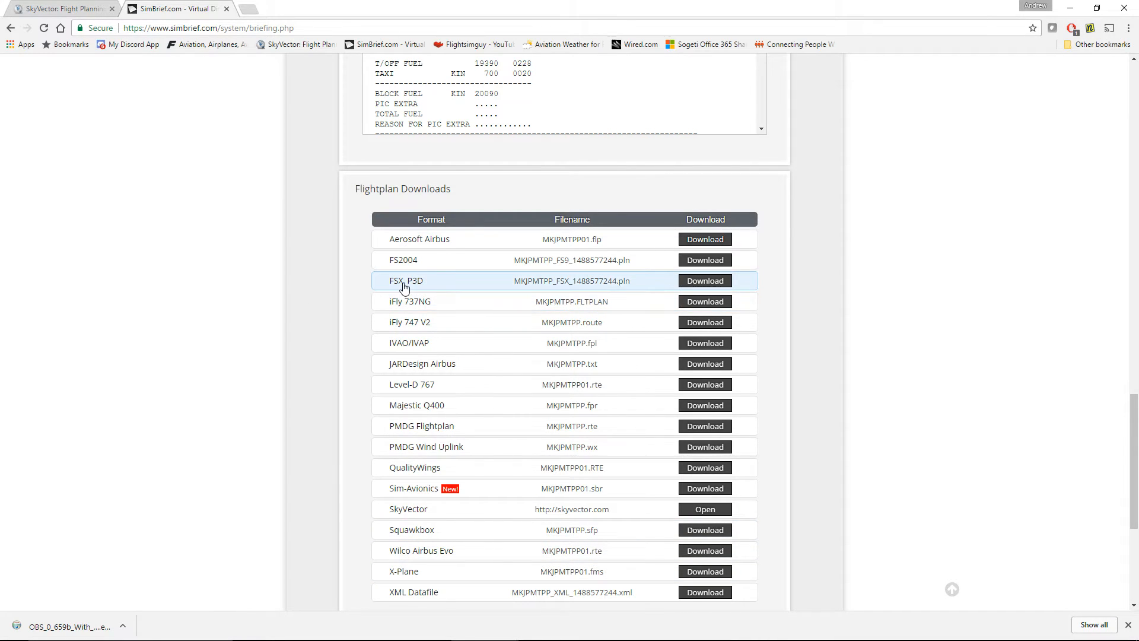
click(706, 281)
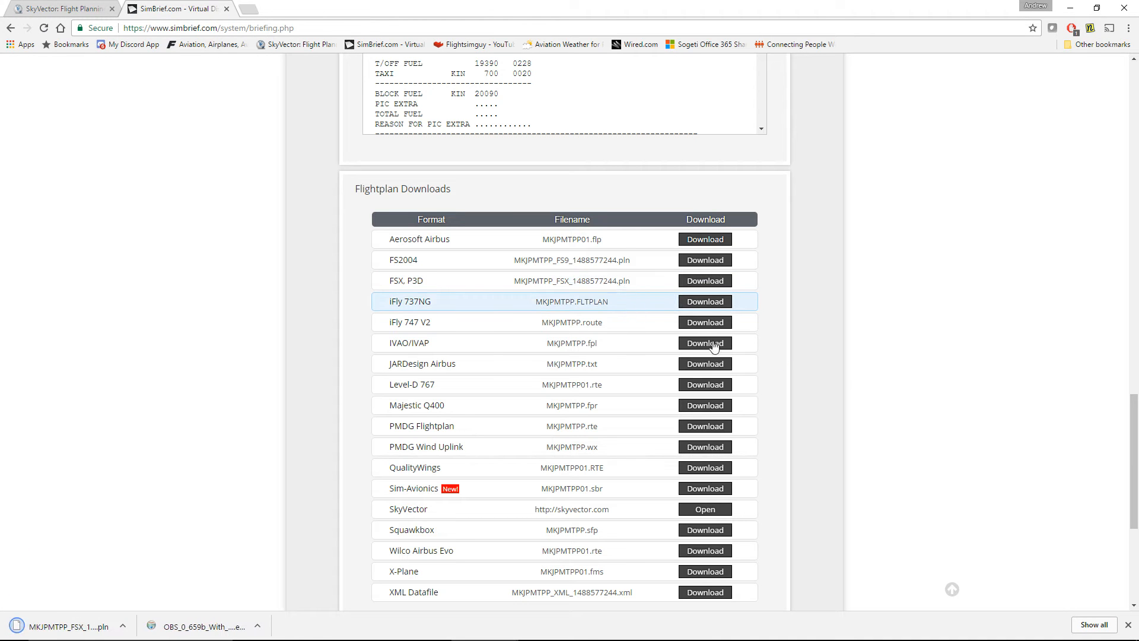
scroll(871, 373, up, 5)
scroll(871, 373, up, 15)
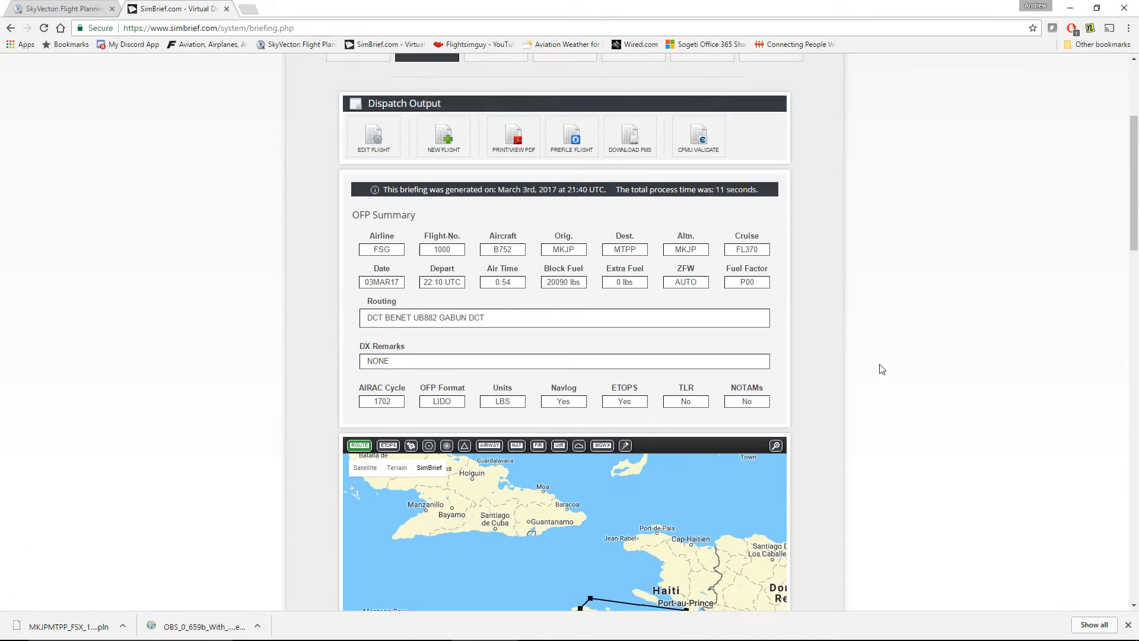
Open the briefing as a PDF and save it as MKJPMTPP_PDF_1488577244.pdf in the South American Andes Tour folder.
click(515, 284)
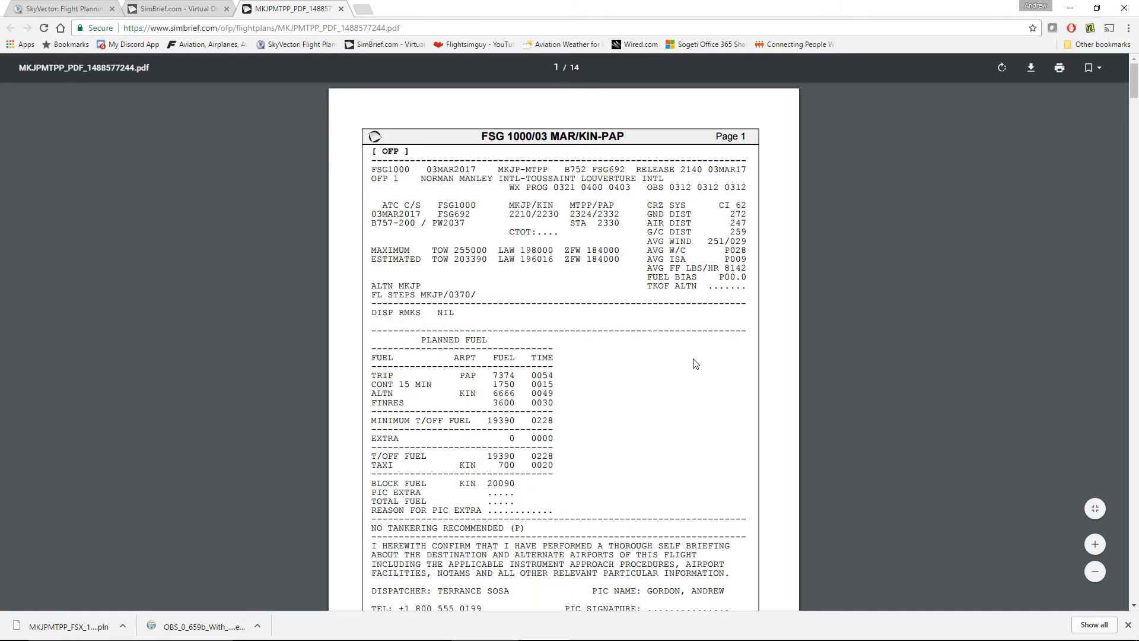
key(ctrl+s)
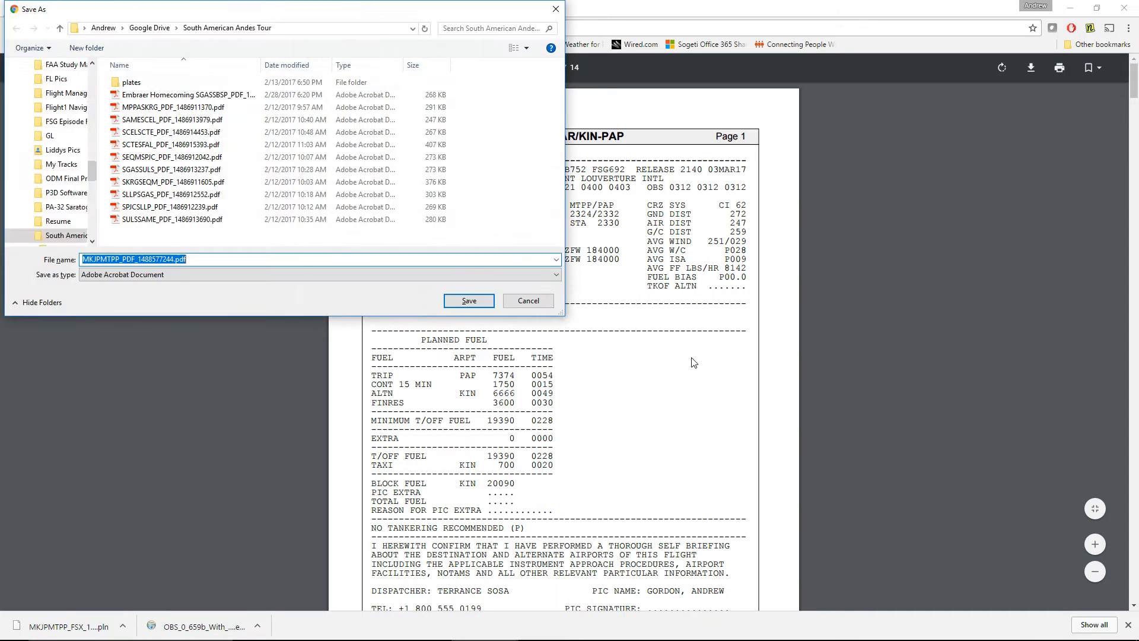
click(468, 301)
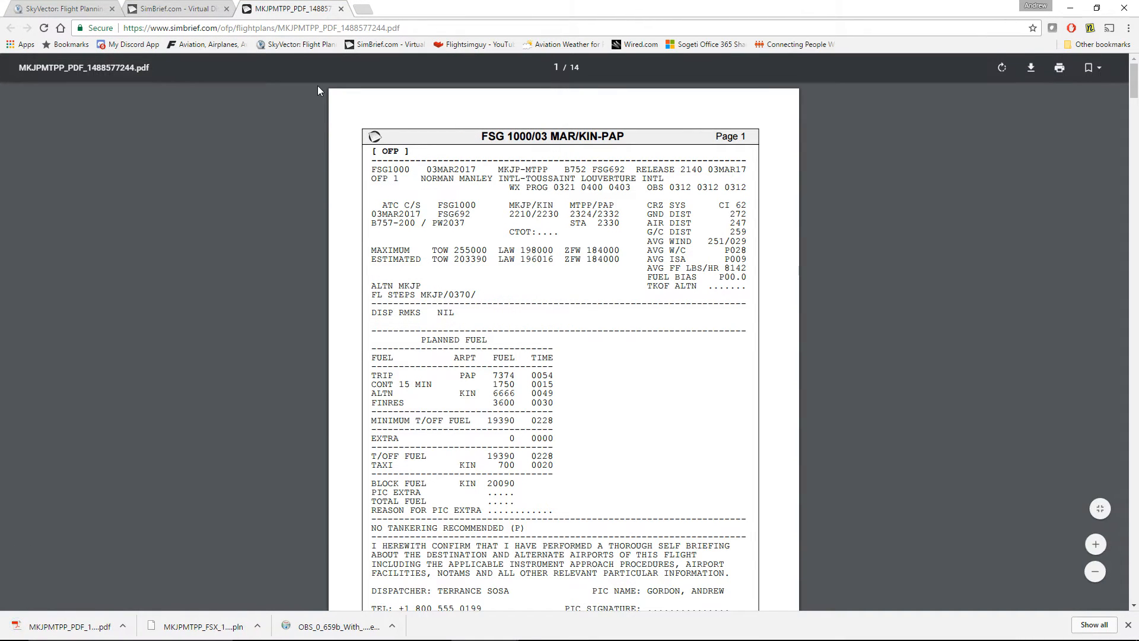
Return to SkyVector, consult the leg table in Picasa and clear the flight plan for a new leg.
click(70, 11)
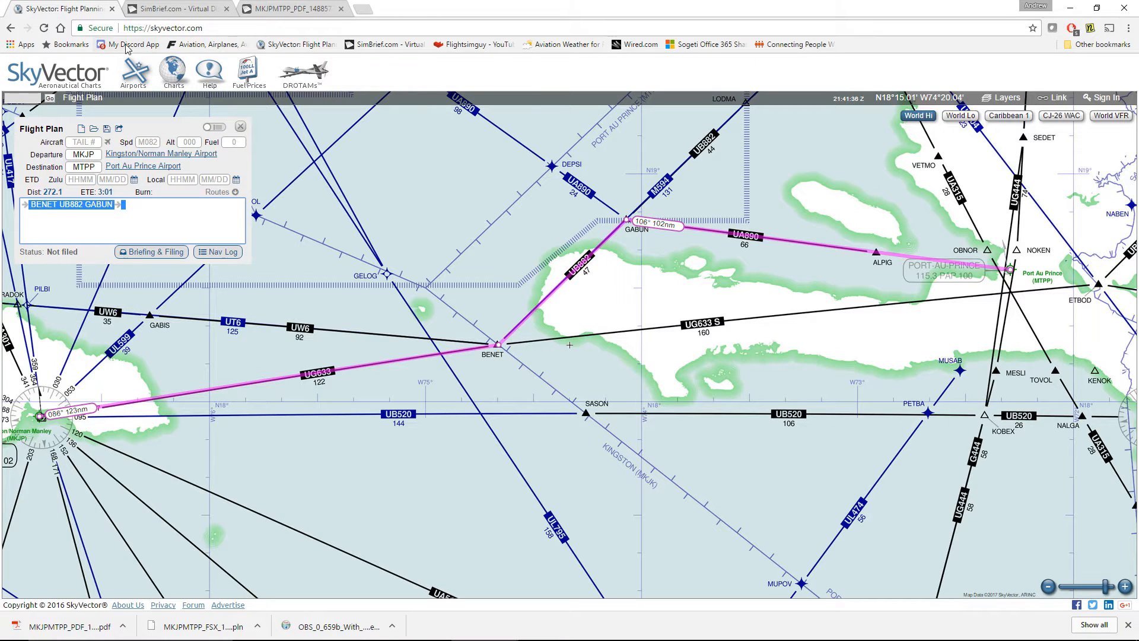
key(alt+Tab)
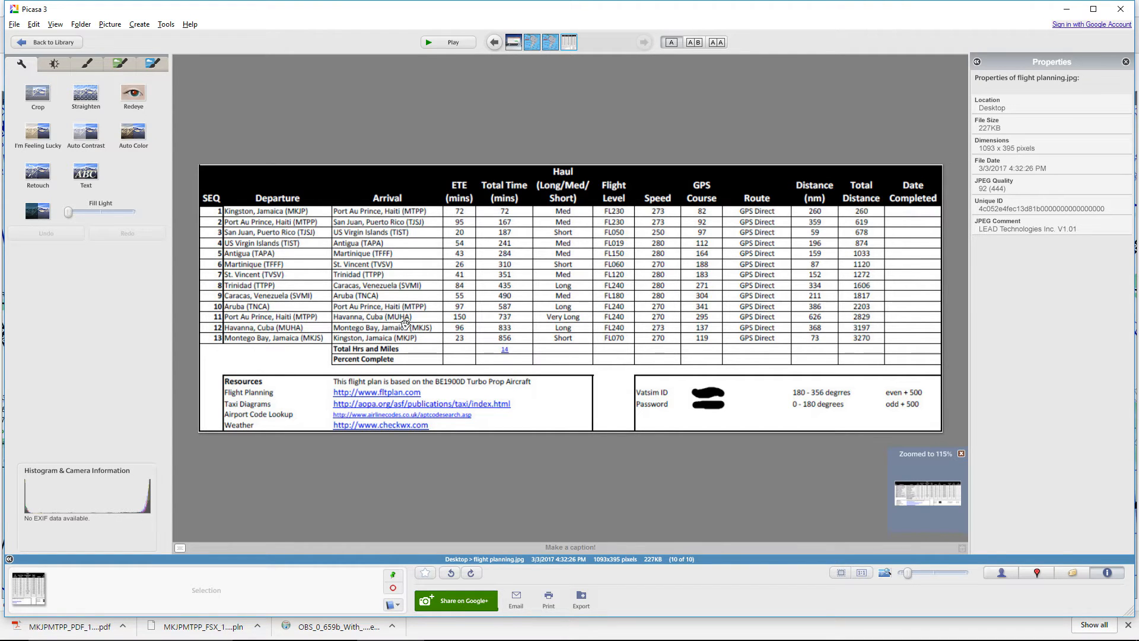
key(alt+Tab)
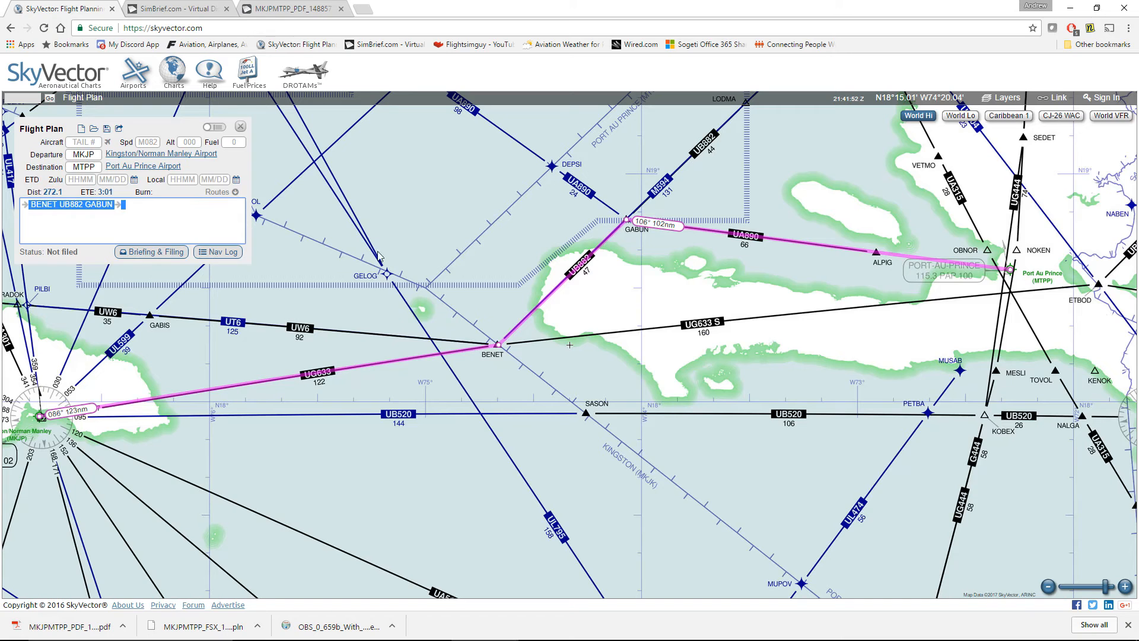
click(81, 128)
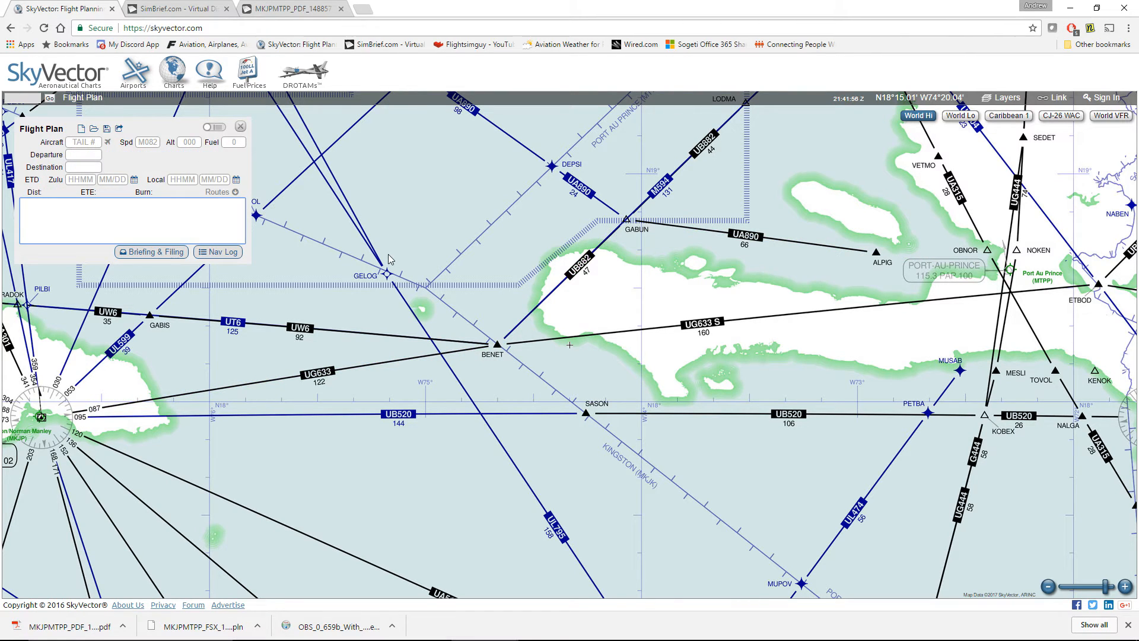
key(alt+Tab)
key(alt+Tab)
click(82, 156)
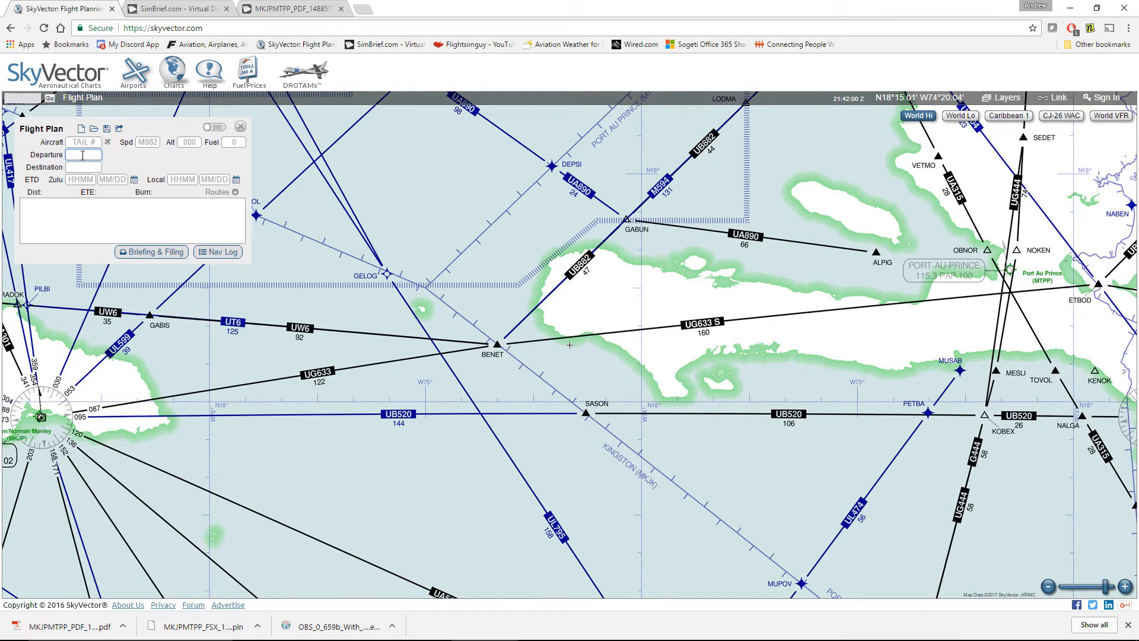
text(MUHA)
Set the departure to MTPP and the destination to MUHA, following the leg table in Picasa.
key(alt+Tab)
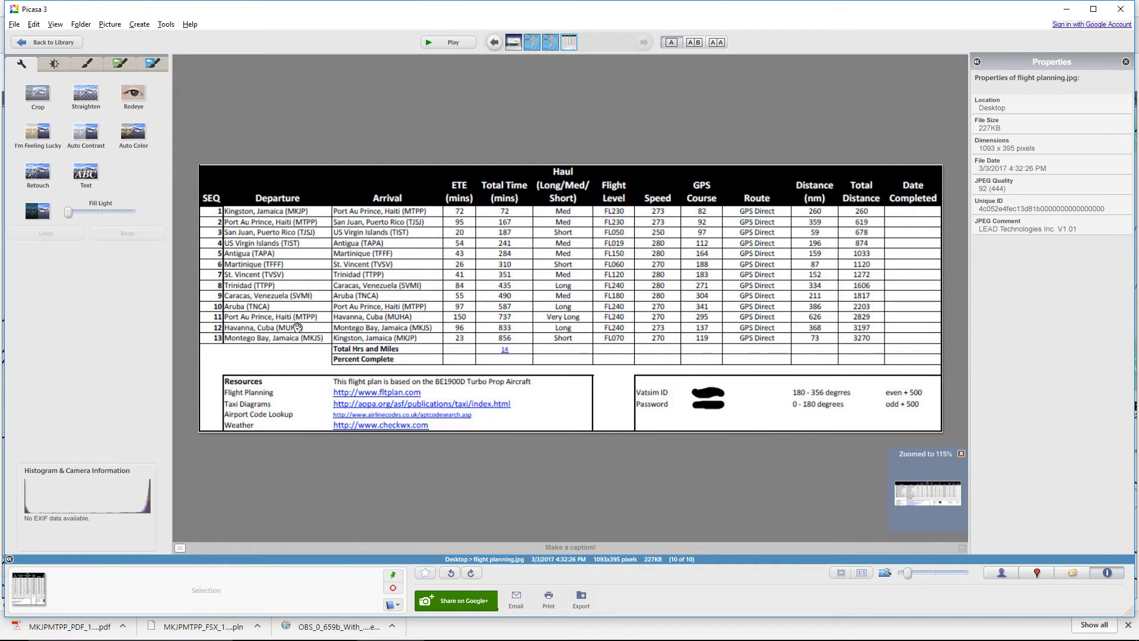
key(alt+Tab)
double_click(92, 156)
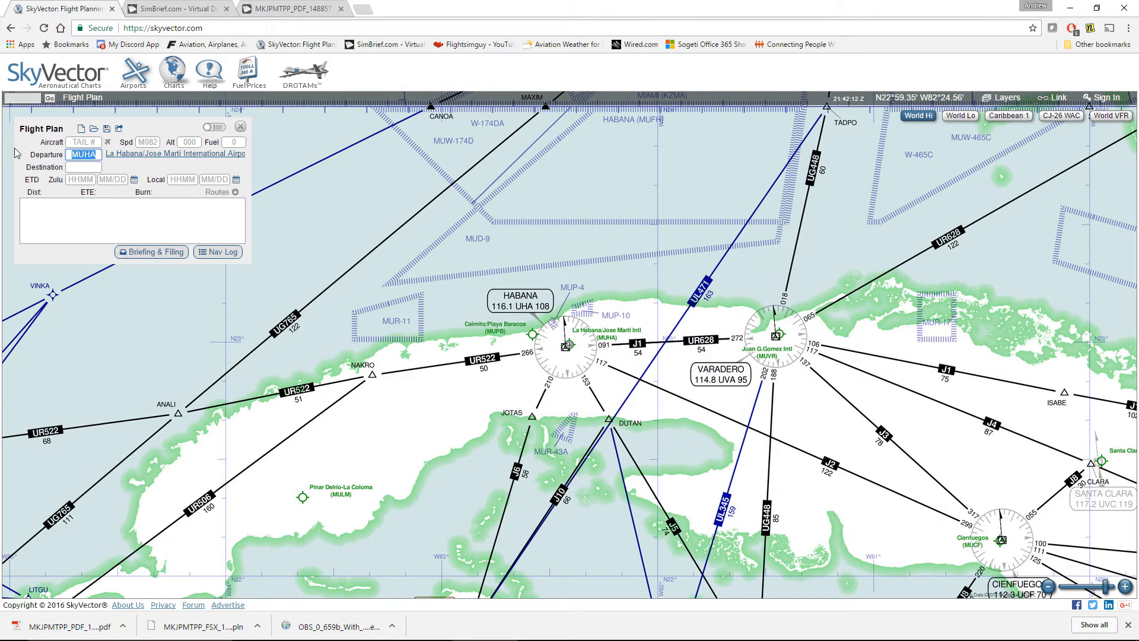
text(MTPP)
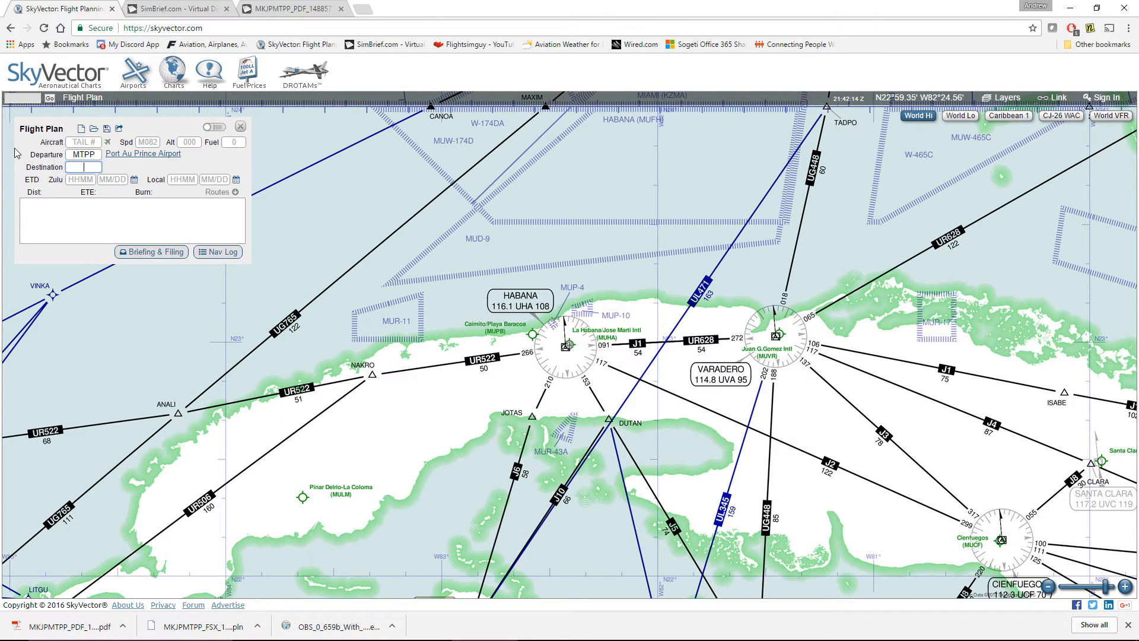
key(alt+Tab)
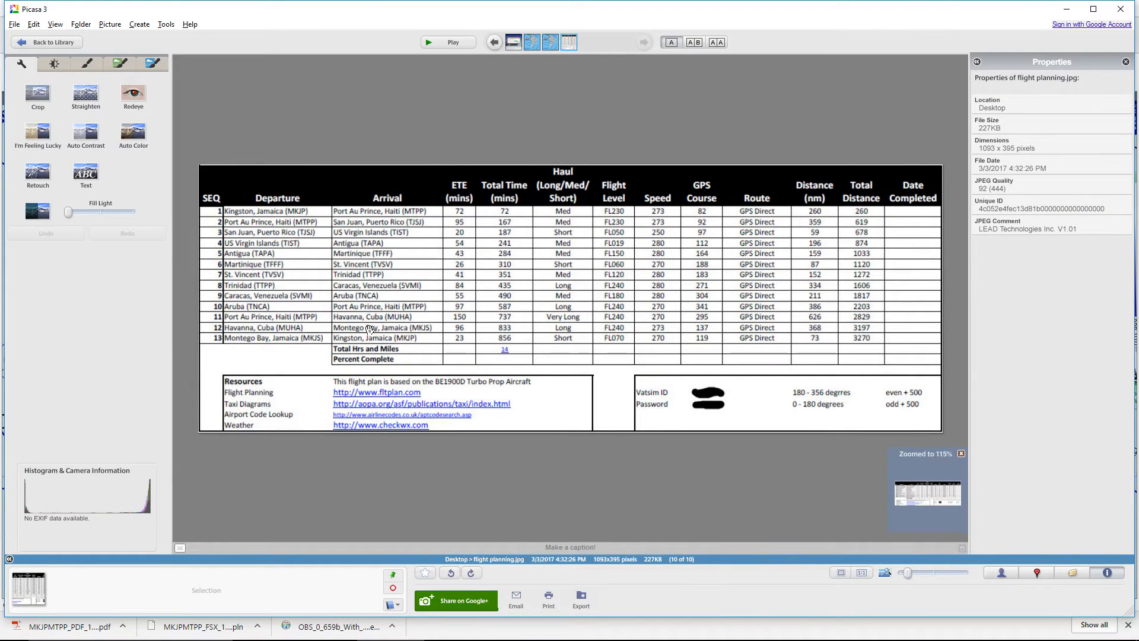
key(alt+Tab)
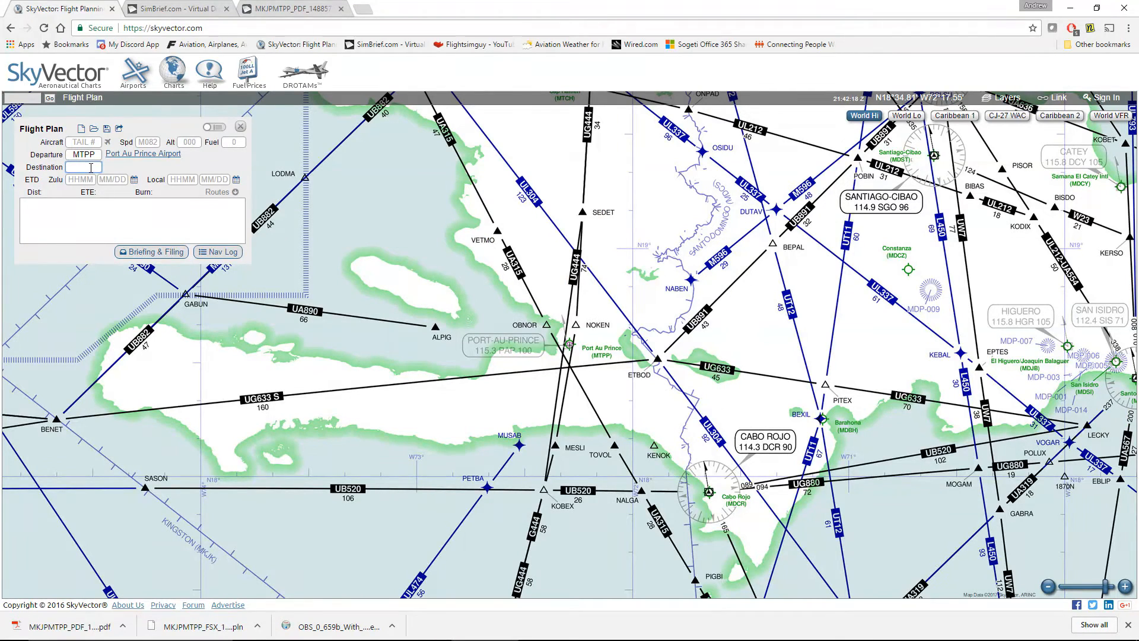
text(MUHA)
key(Tab)
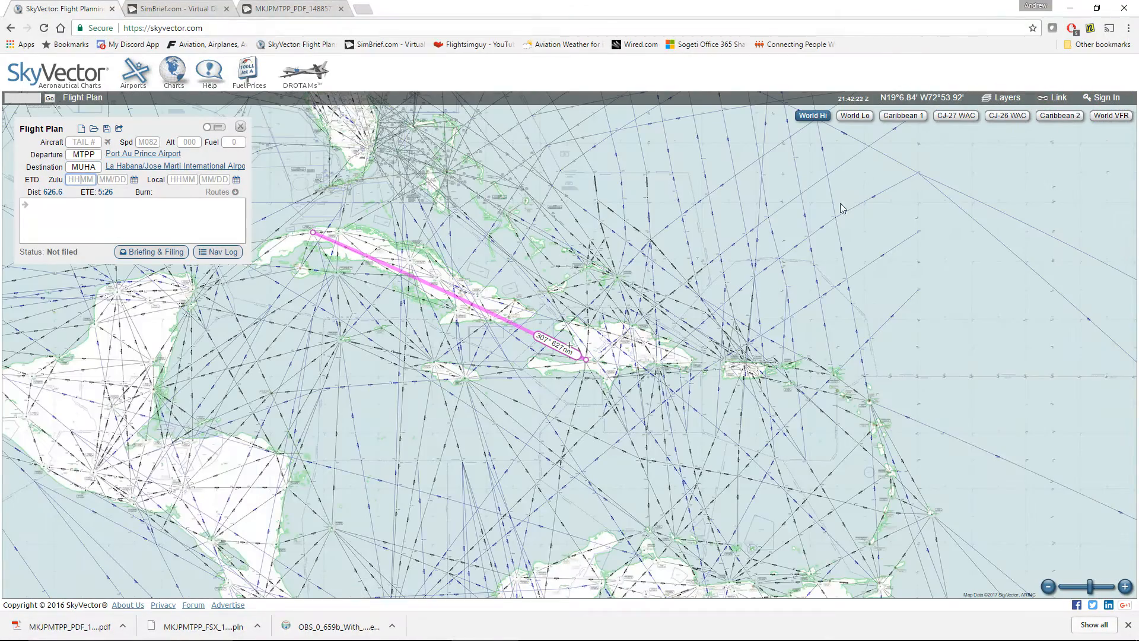
On the World Hi chart, reroute the direct line out of Port Au Prince through the GABUN waypoint.
click(1107, 116)
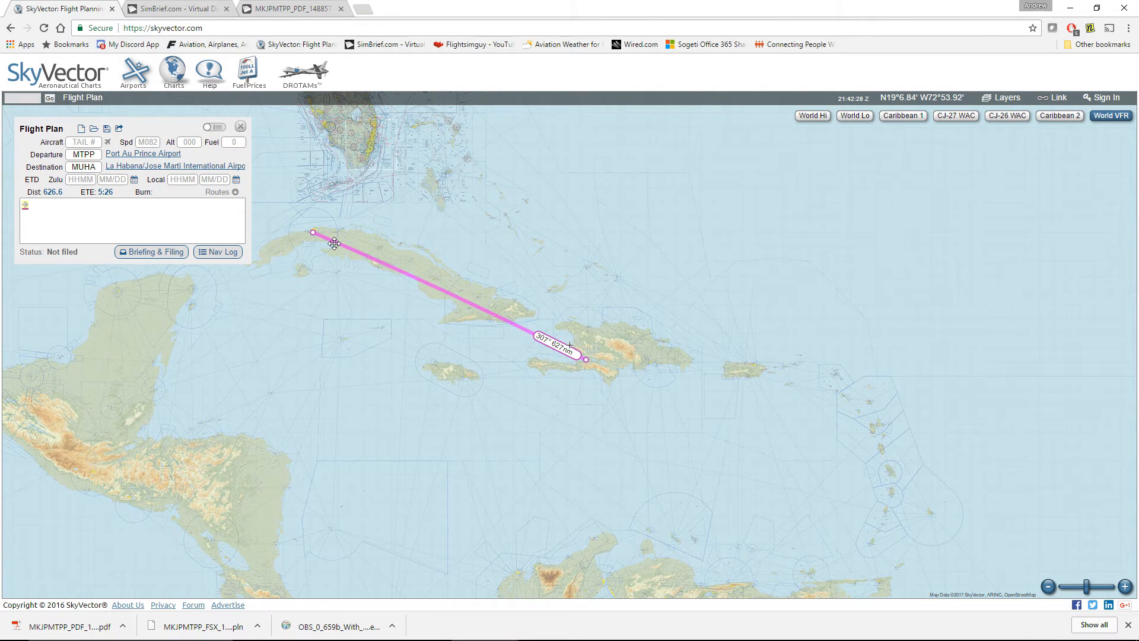
click(816, 117)
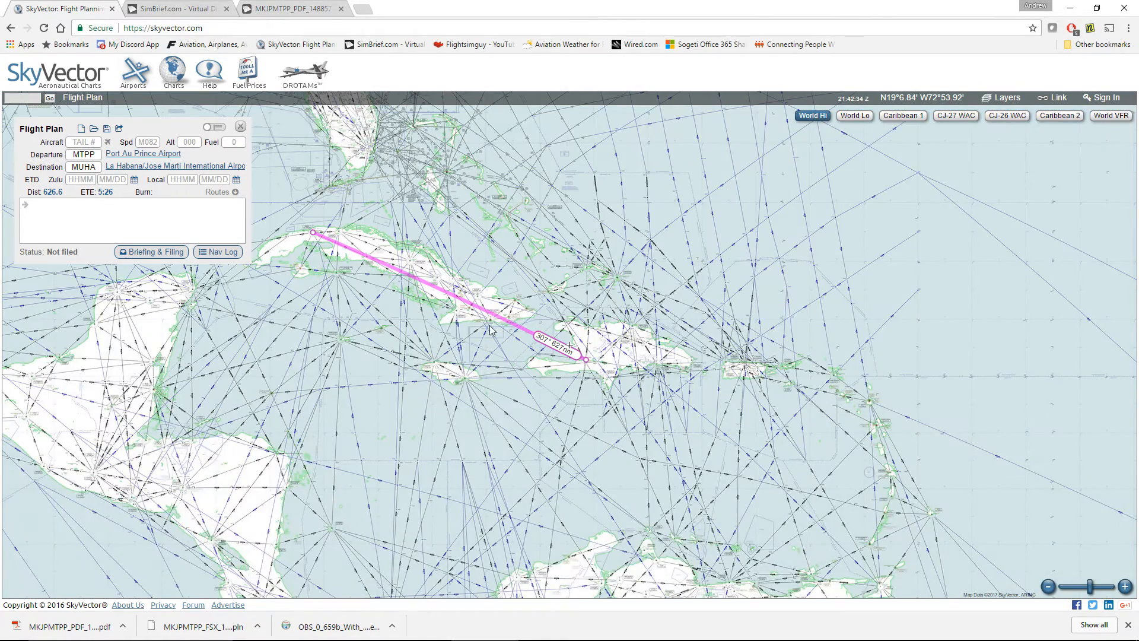
scroll(490, 331, up, 1)
scroll(520, 339, up, 1)
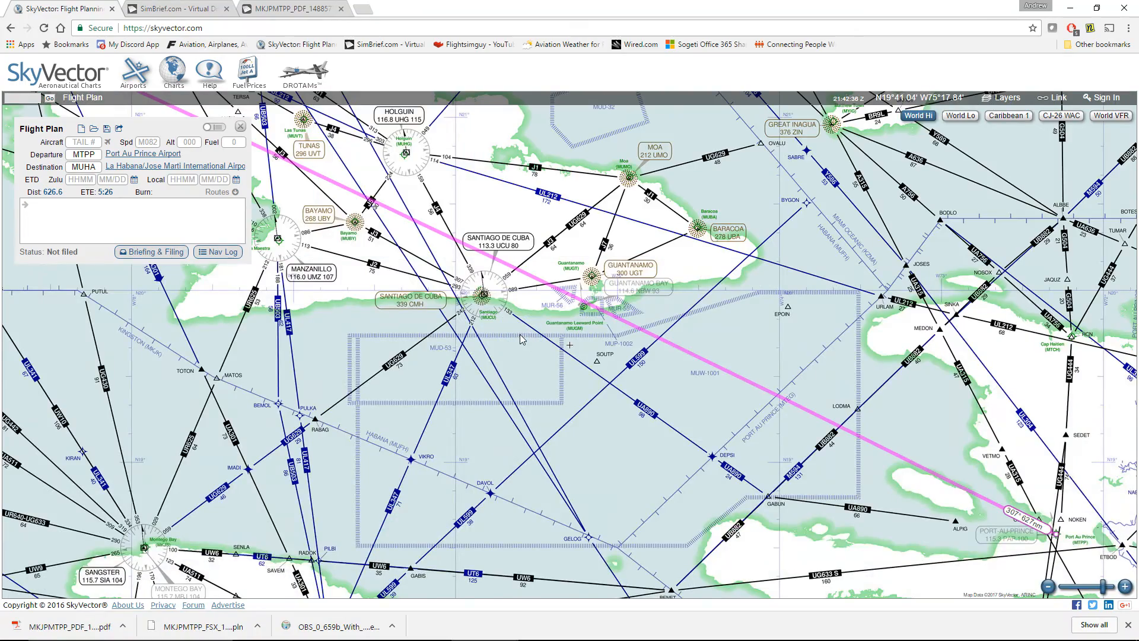
drag(788, 444, 551, 319)
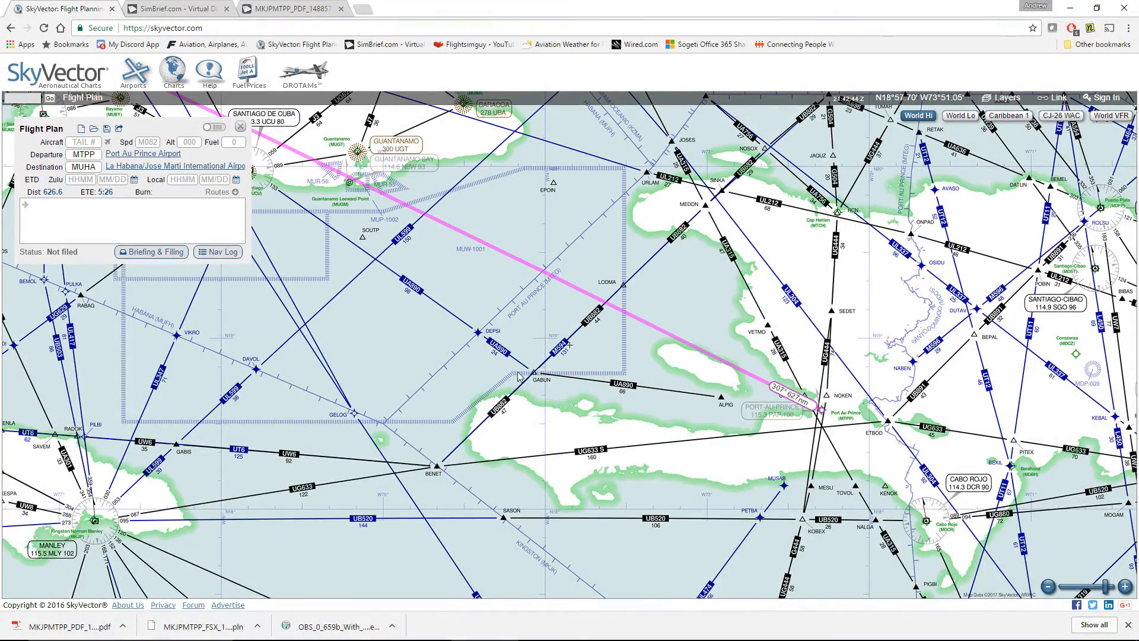
scroll(523, 370, up, 1)
scroll(402, 362, down, 2)
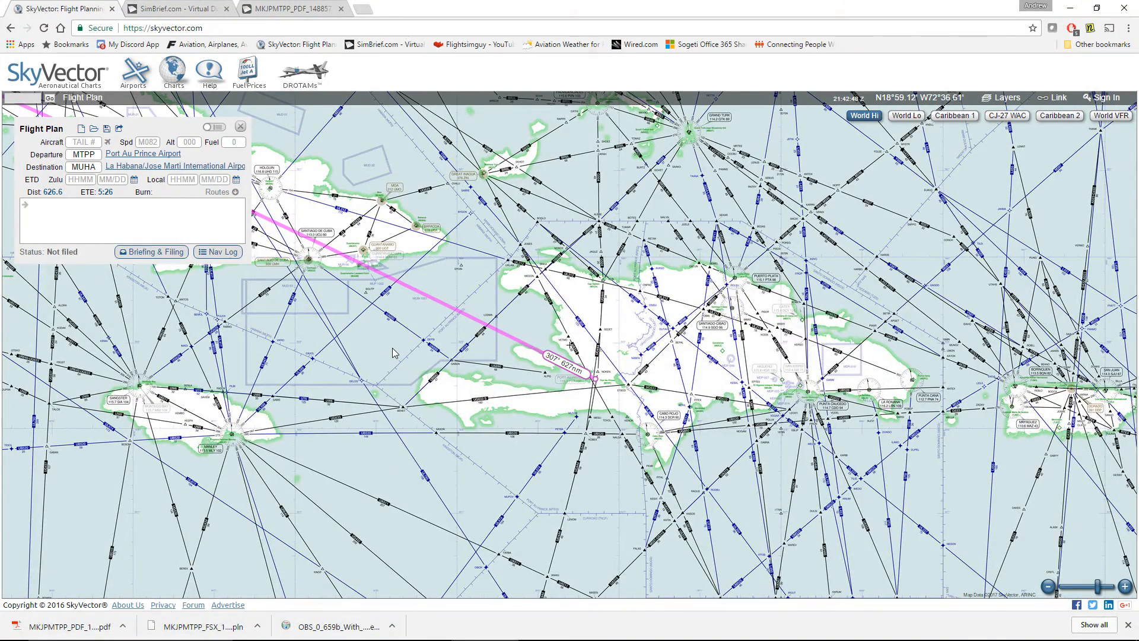
scroll(447, 350, up, 2)
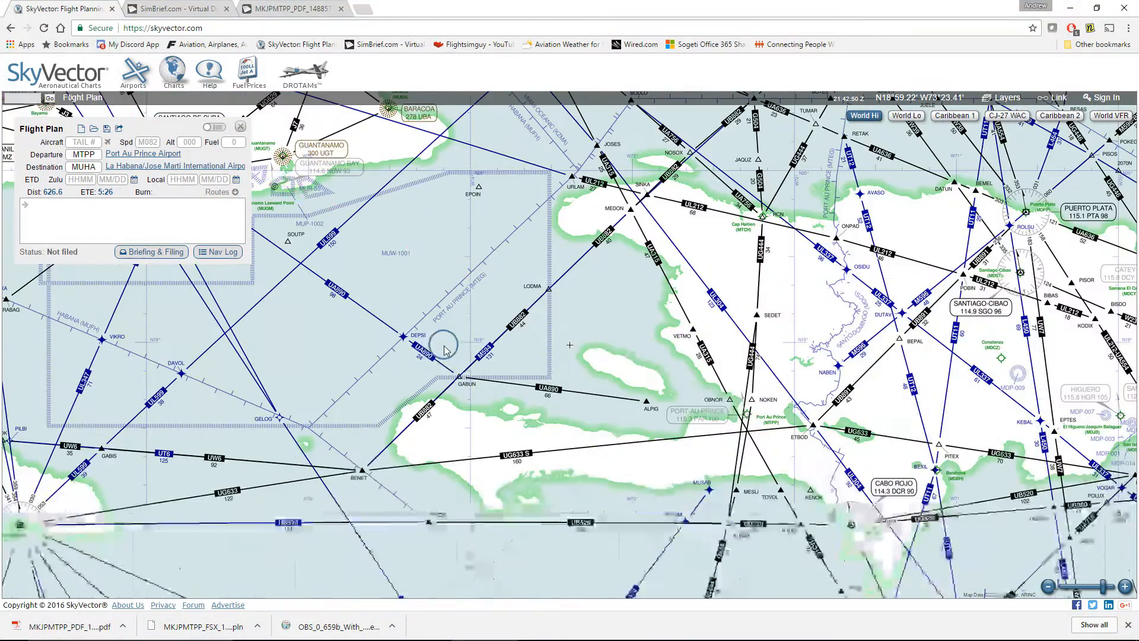
scroll(446, 351, up, 1)
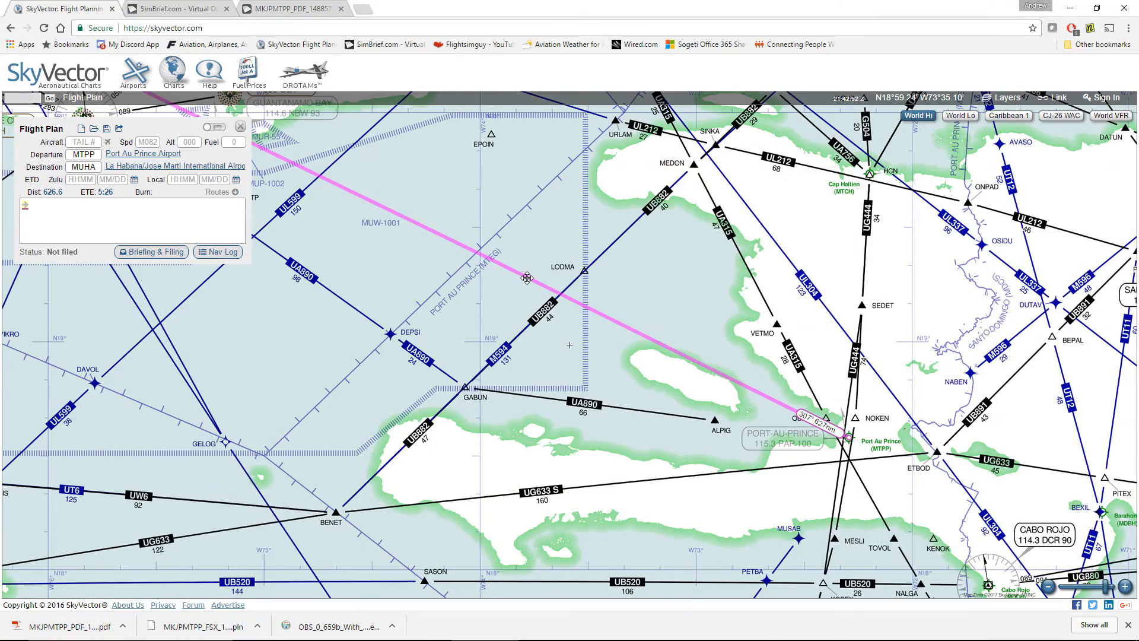
drag(526, 300, 465, 389)
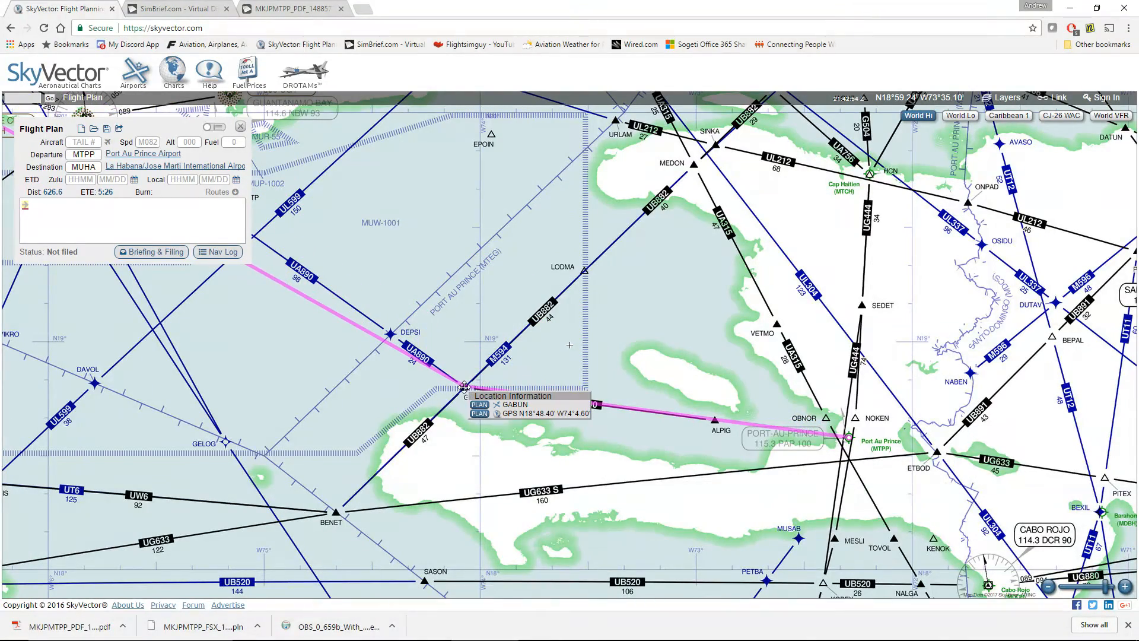
click(479, 406)
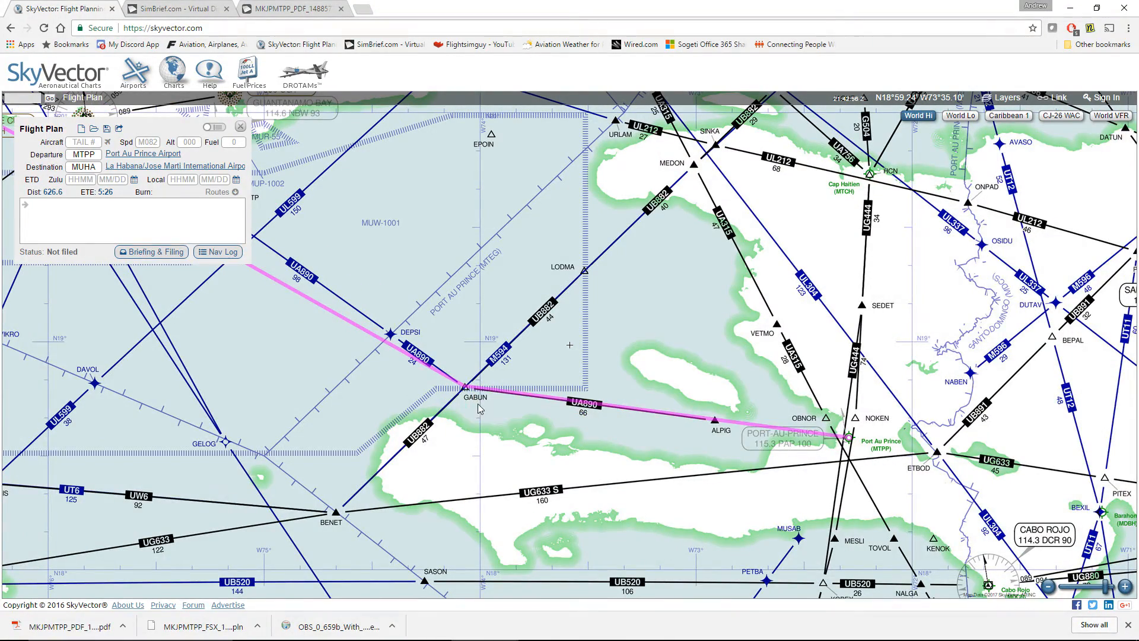
Reroute the line beyond GABUN along airway UA890 through the Santiago de Cuba VOR (113.3 UCU).
drag(302, 412, 543, 475)
drag(226, 400, 547, 501)
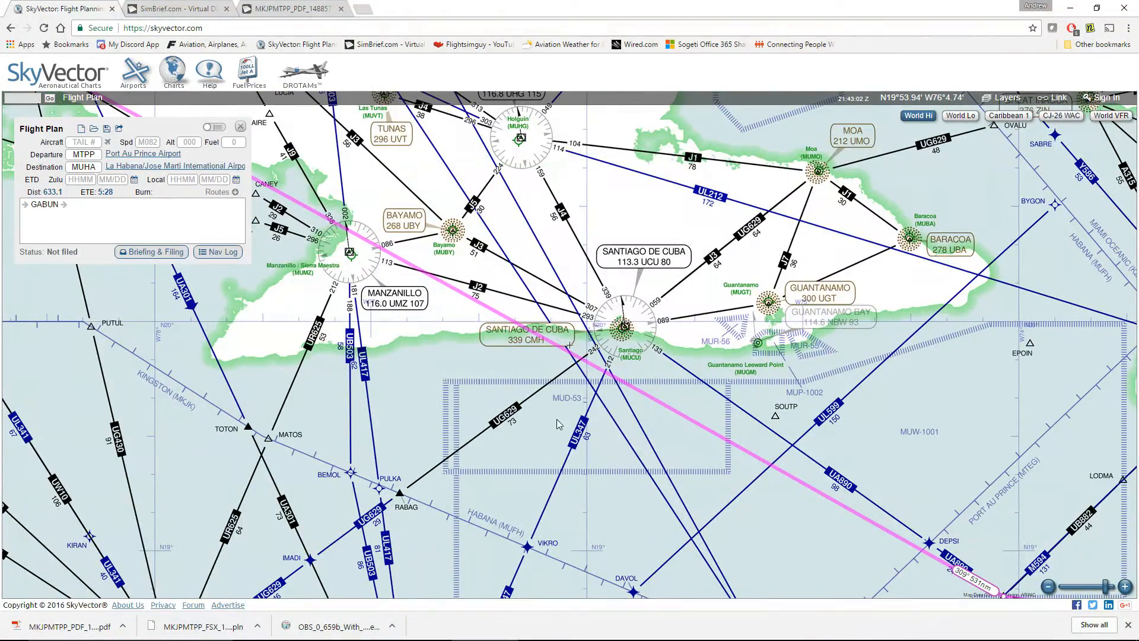
drag(593, 367, 622, 325)
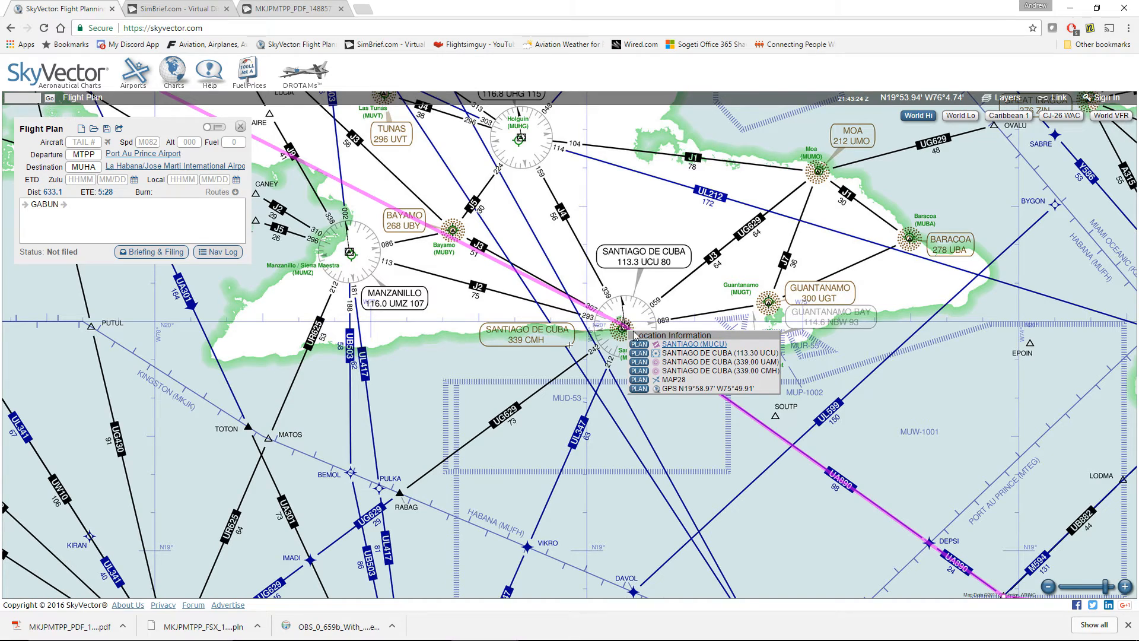
click(639, 353)
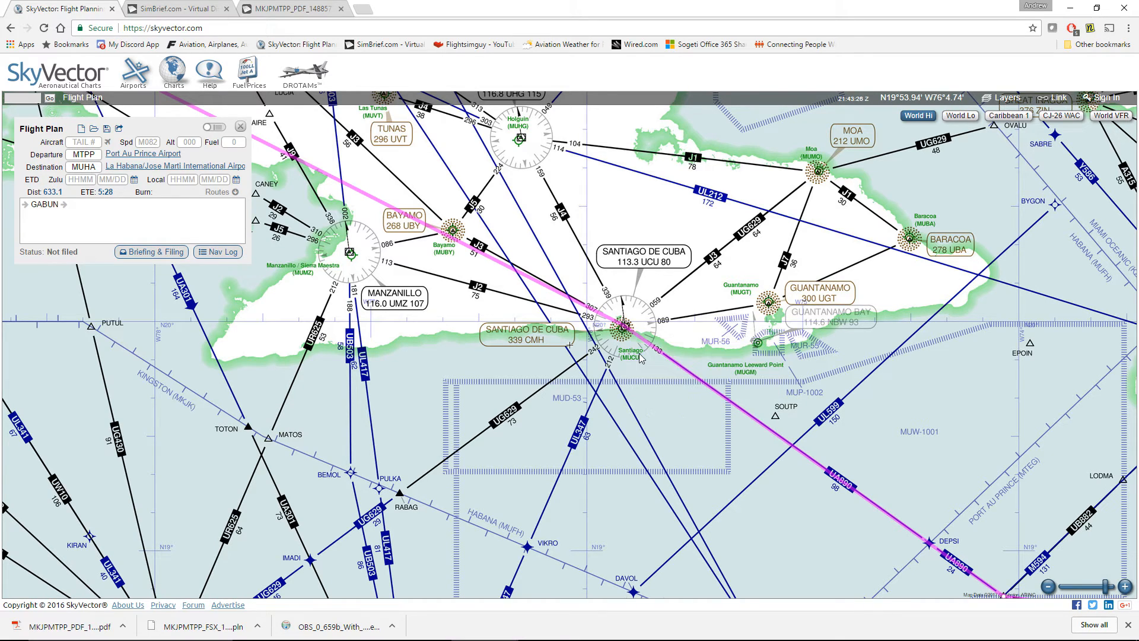
Add the Bayamo NDB (268 UBY) to the route after UCU, following airway J3.
drag(474, 382, 645, 458)
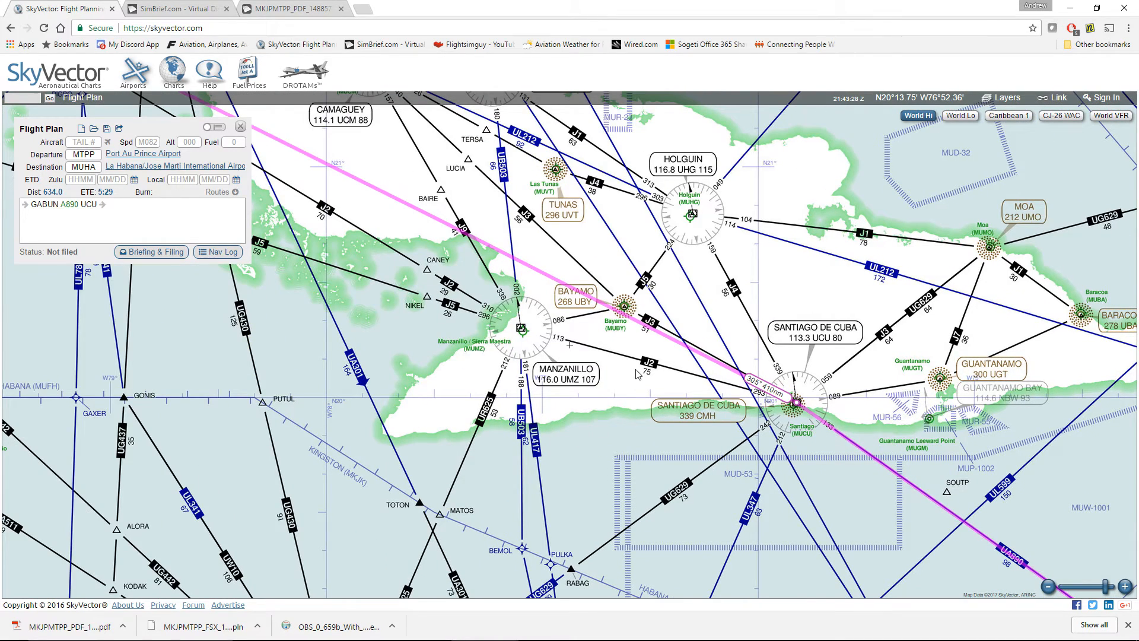
drag(478, 360, 590, 439)
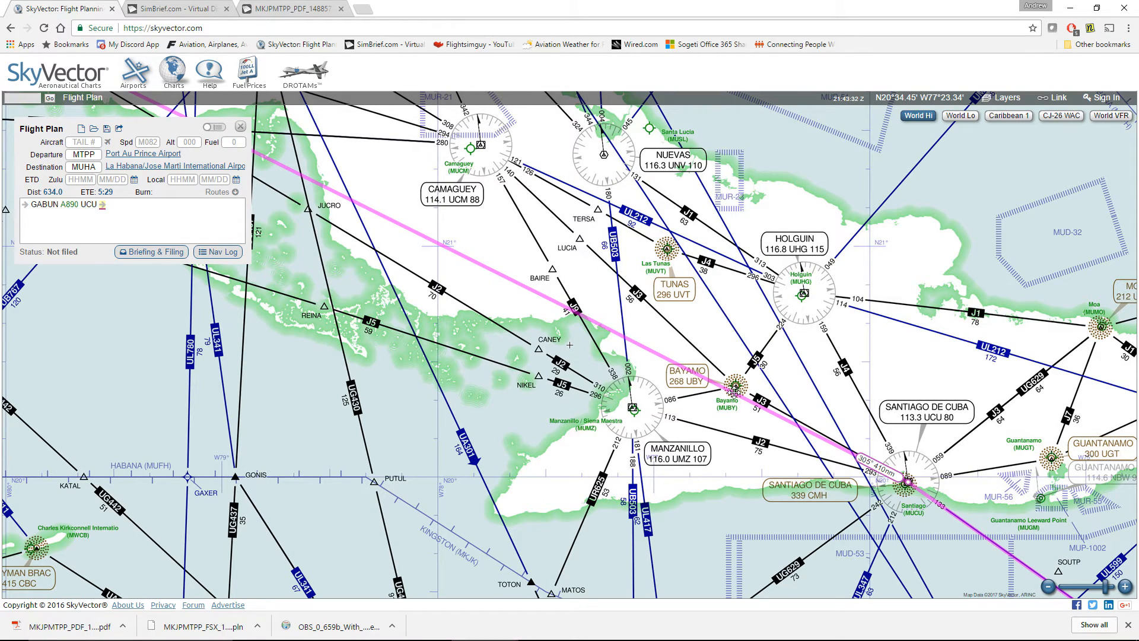
drag(734, 391, 737, 387)
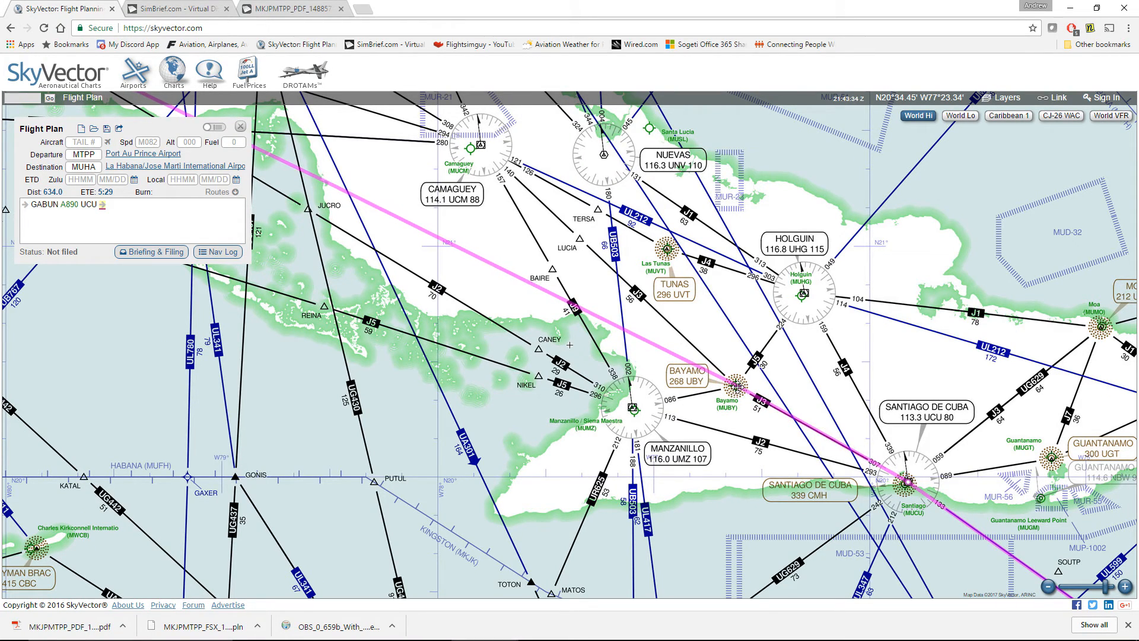
click(737, 387)
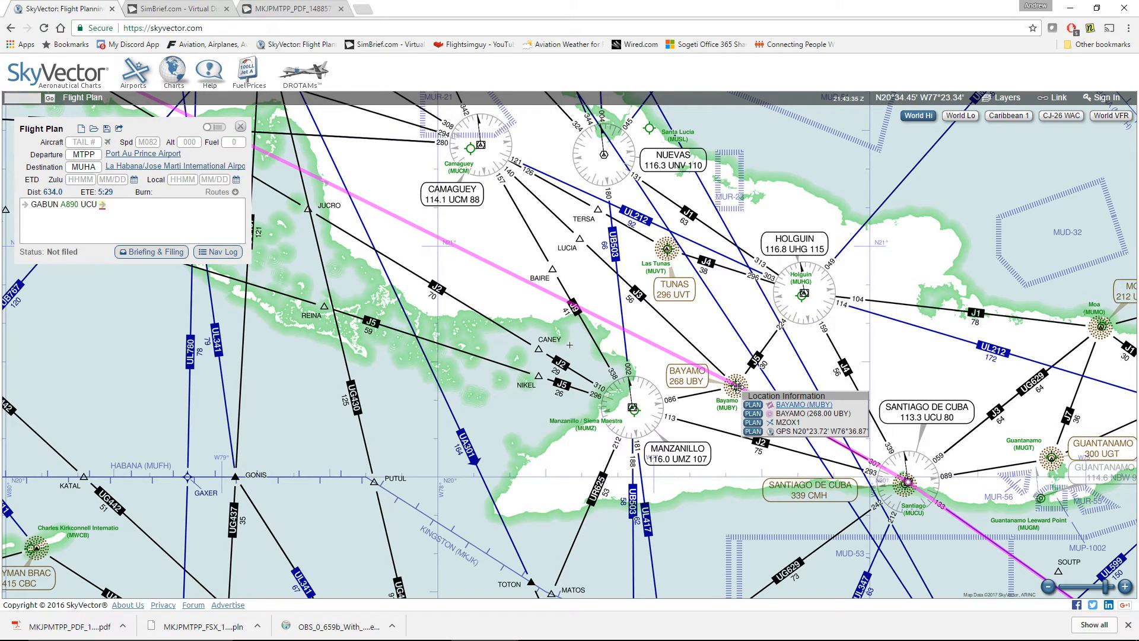
click(753, 413)
Add the Camaguey VOR (114.1 UCM) to the route after UBY, following airway J3.
drag(401, 336, 591, 437)
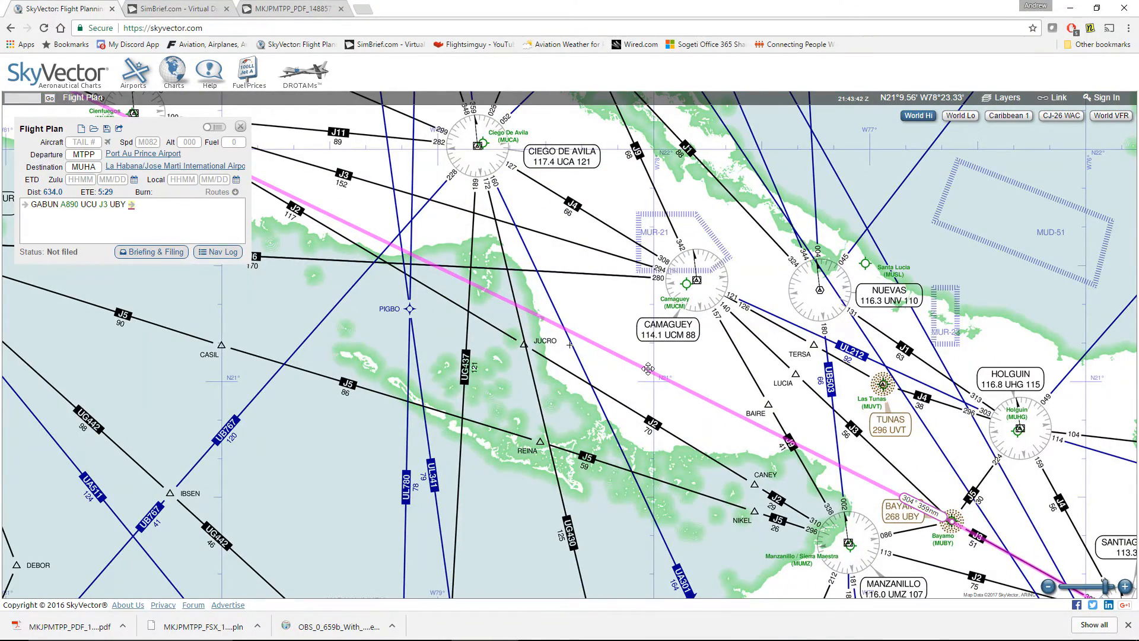
drag(648, 369, 695, 281)
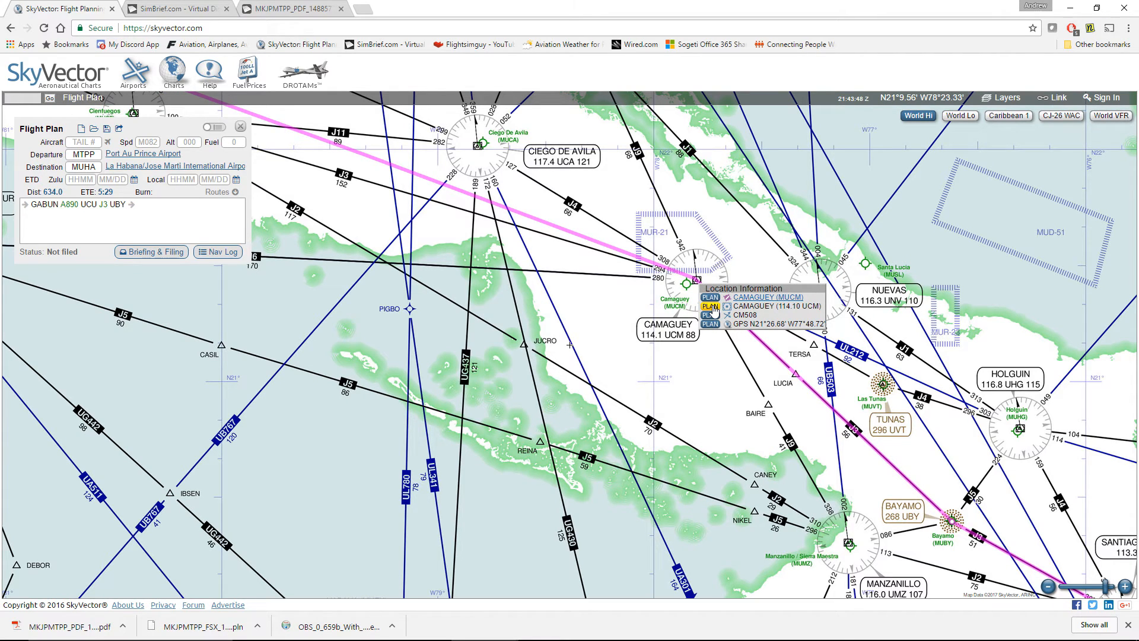
click(710, 306)
Add the Ciego de Avila VOR (117.4 UCA) to the route after UCM, following airway J4.
drag(453, 360, 677, 518)
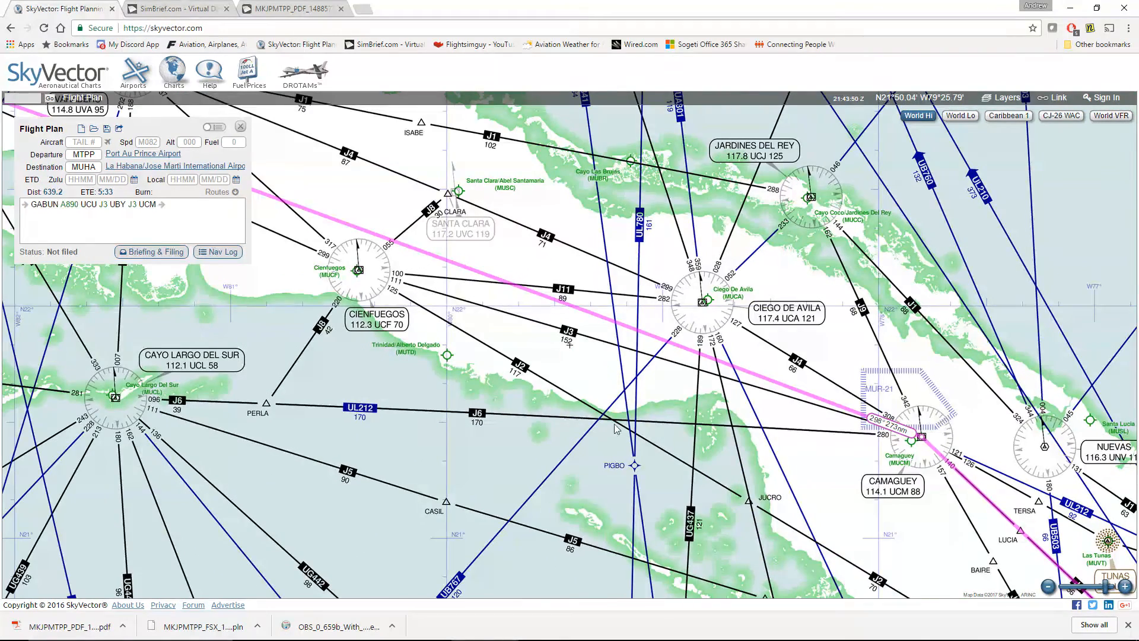
drag(676, 343, 703, 303)
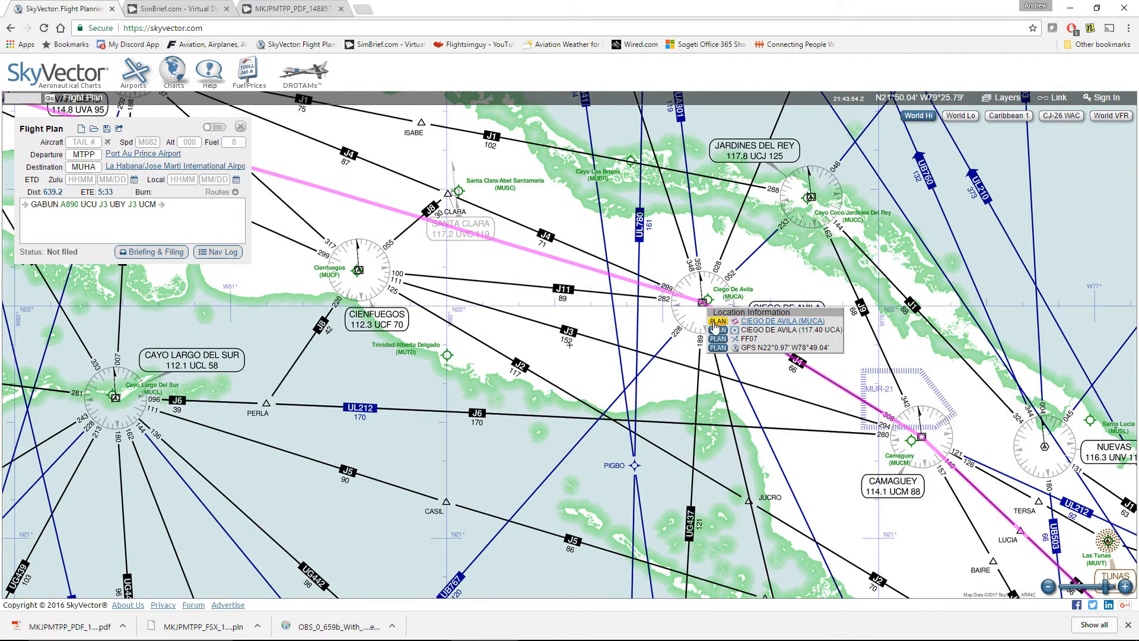
click(706, 330)
drag(466, 348, 674, 452)
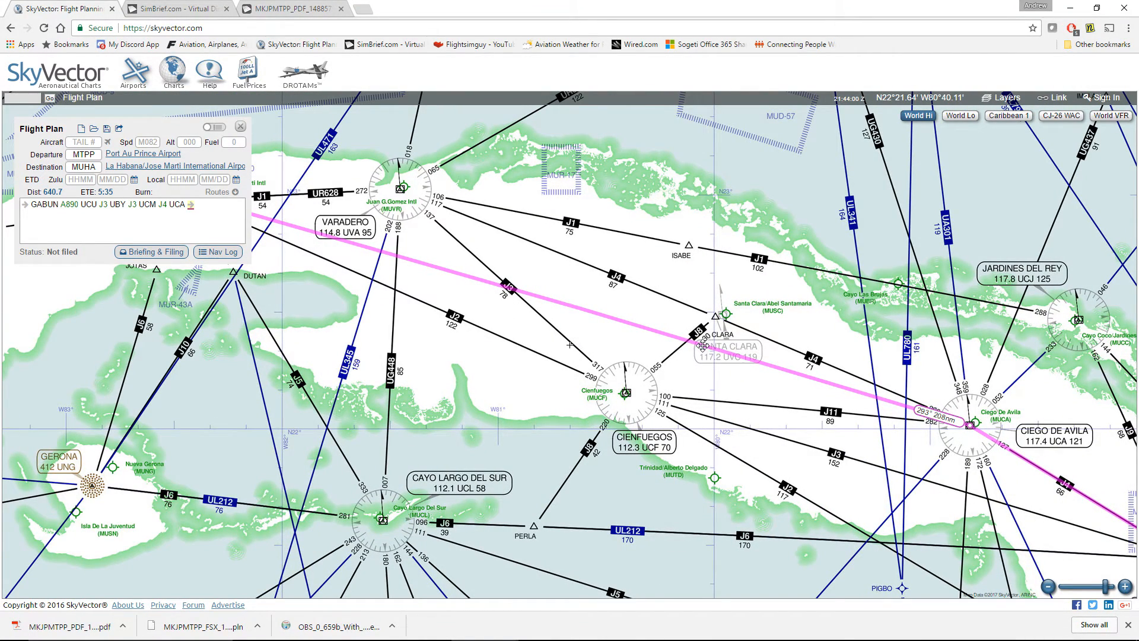
Add the CLARA waypoint and the Varadero VOR (114.8 UVA) after UCA along airway J4, with the MUNBU1 arrival into Havana.
drag(703, 346, 720, 318)
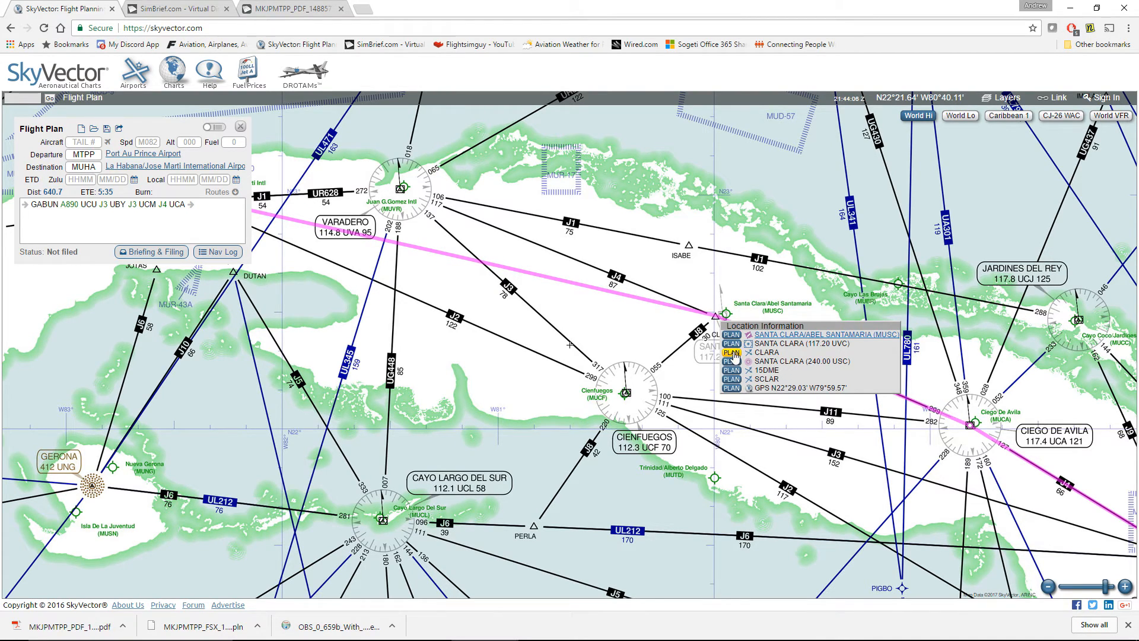
click(733, 354)
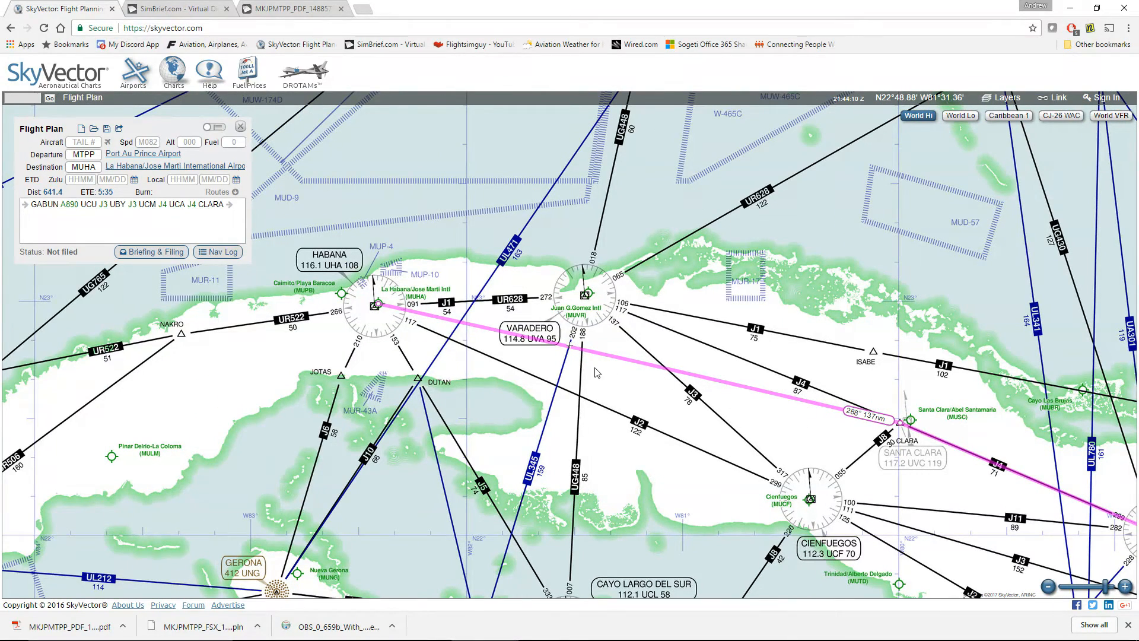
drag(588, 352, 585, 296)
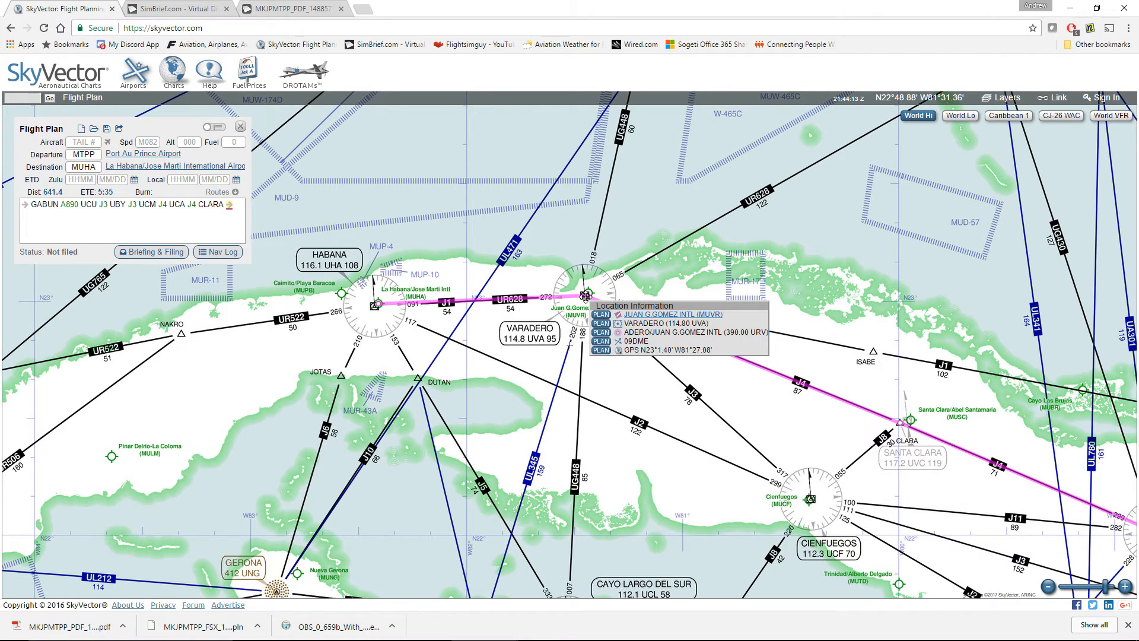
click(601, 324)
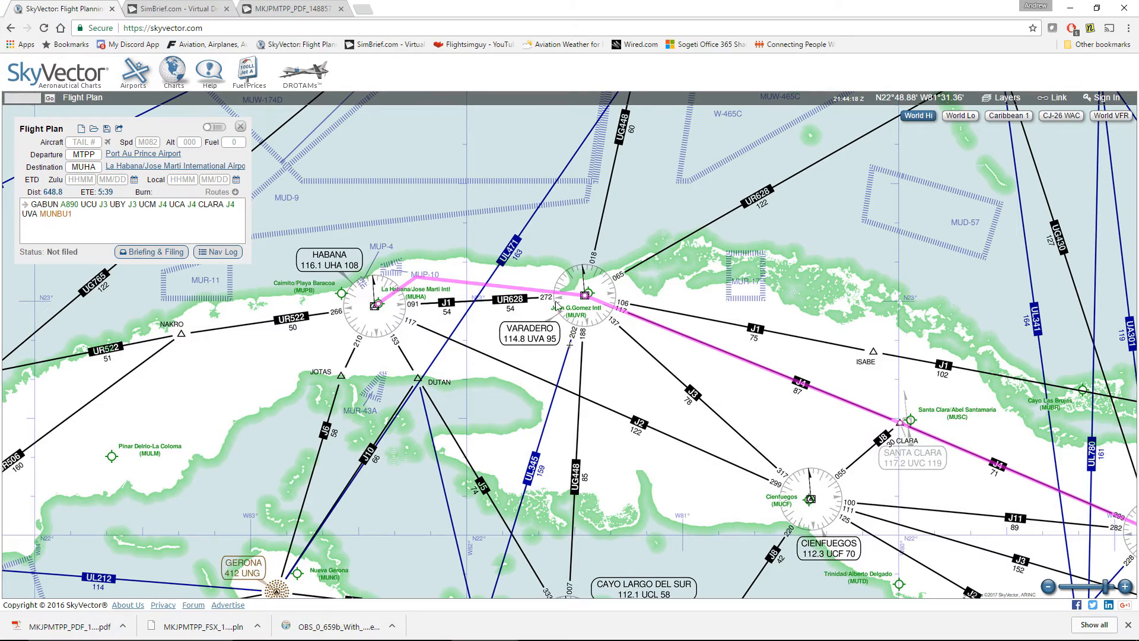
Review the complete route line on the chart from Port Au Prince across Cuba to Havana.
scroll(562, 384, down, 1)
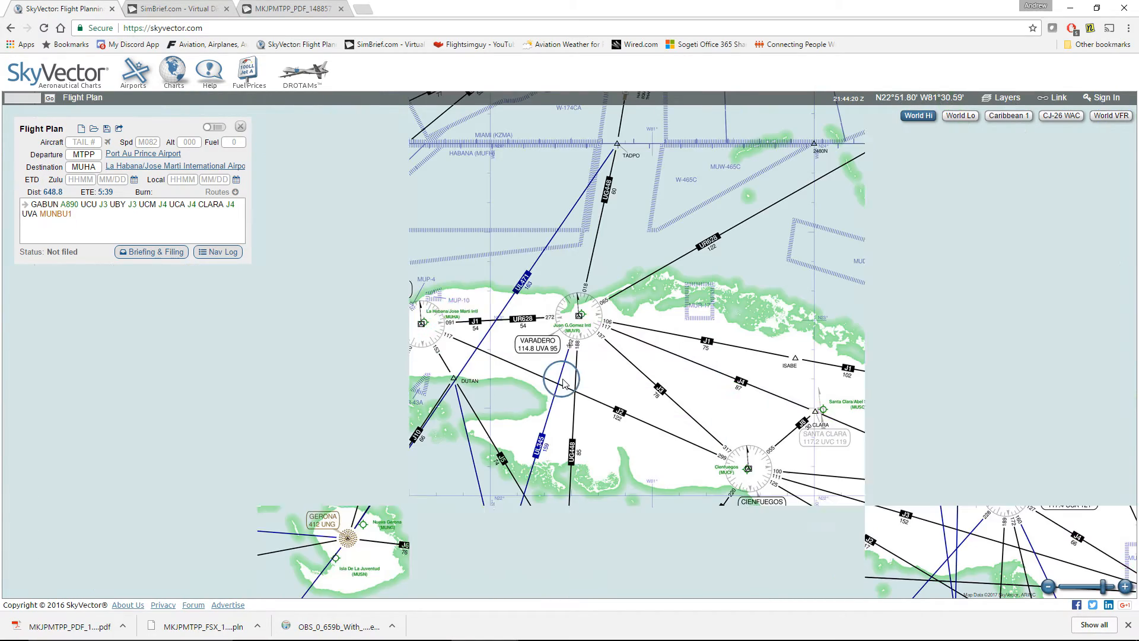
scroll(563, 385, down, 1)
drag(659, 440, 473, 234)
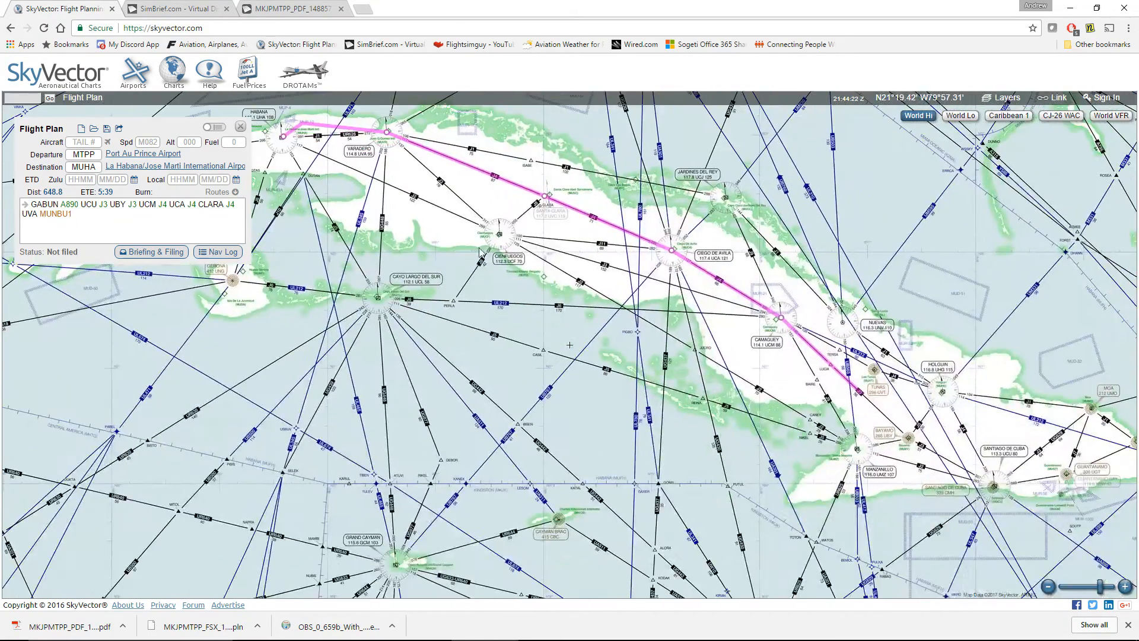
scroll(712, 435, down, 1)
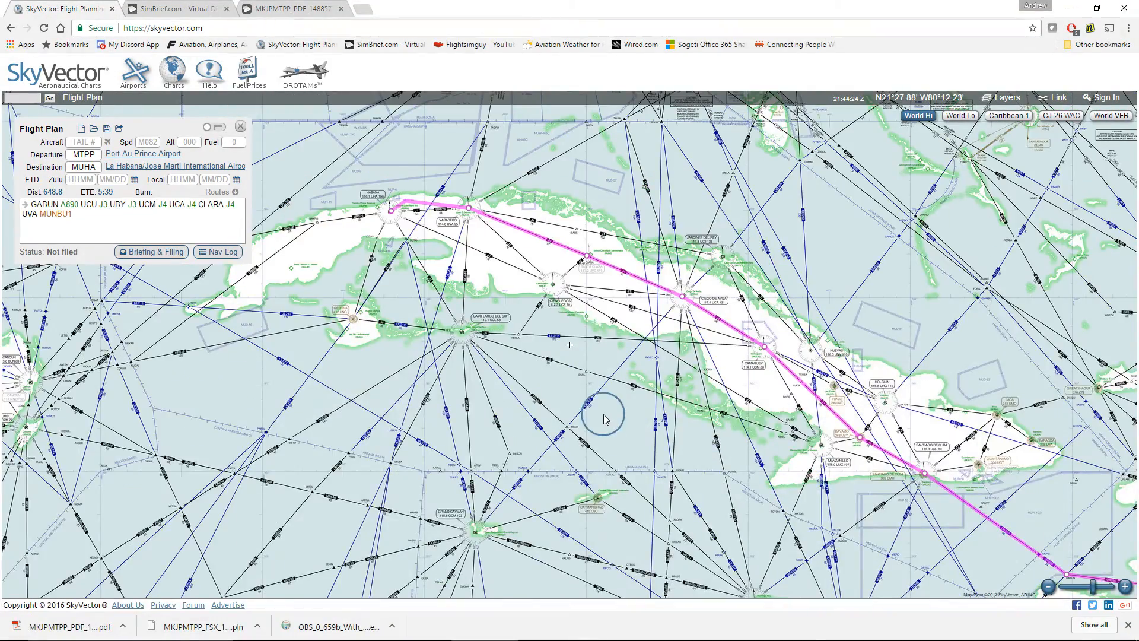
scroll(603, 415, down, 1)
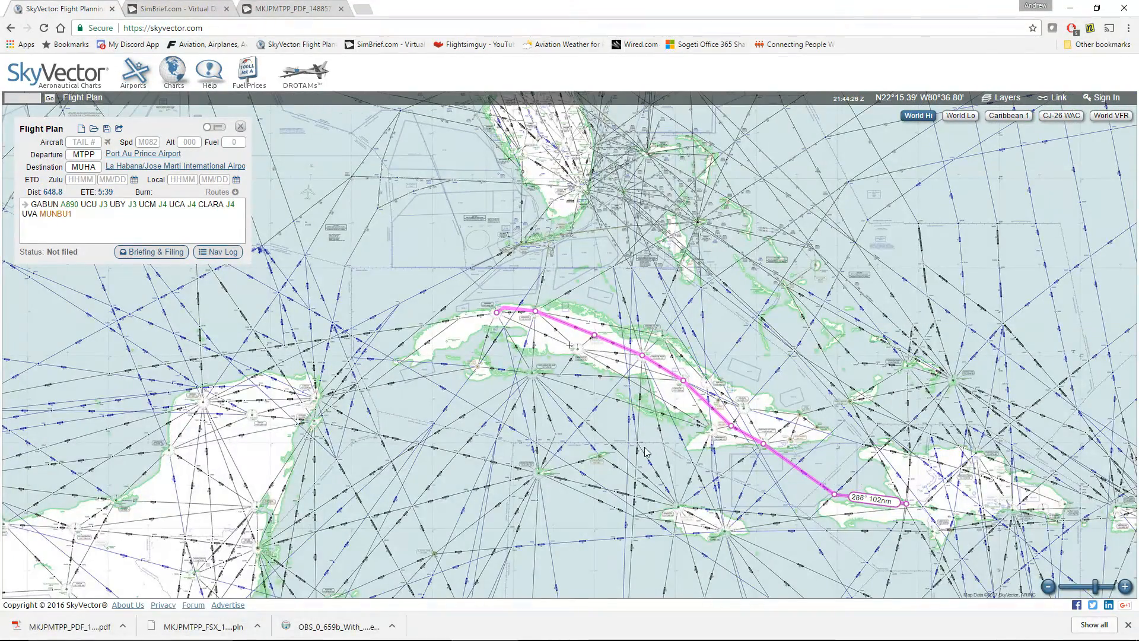
scroll(650, 448, up, 1)
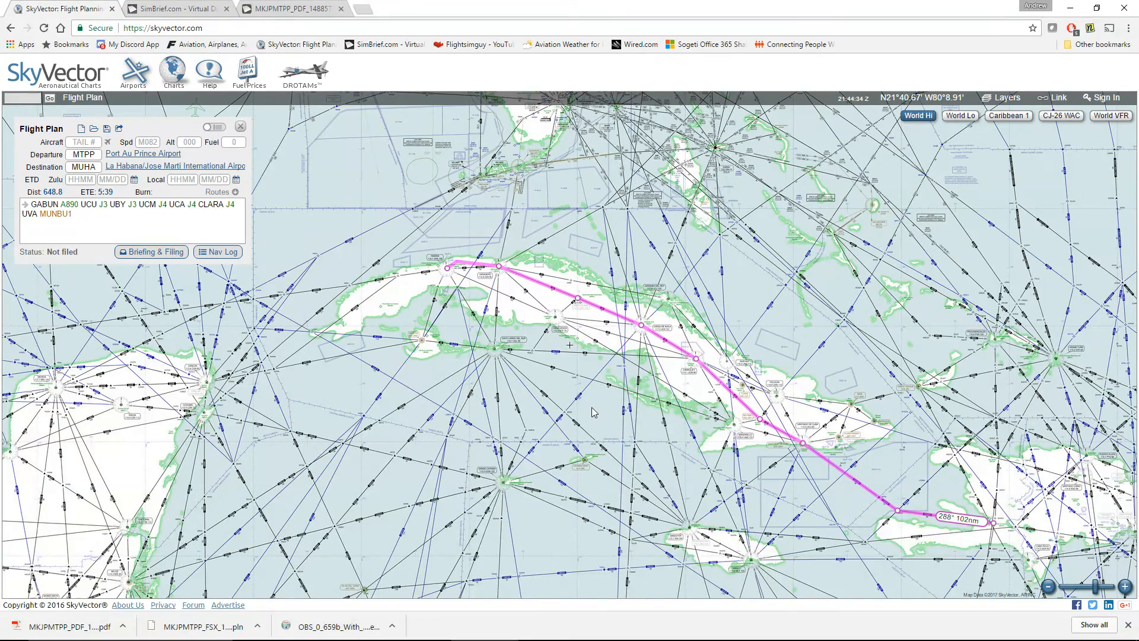
Switch to SimBrief and start a new flight with airline FSG and flight number 1000.
click(175, 8)
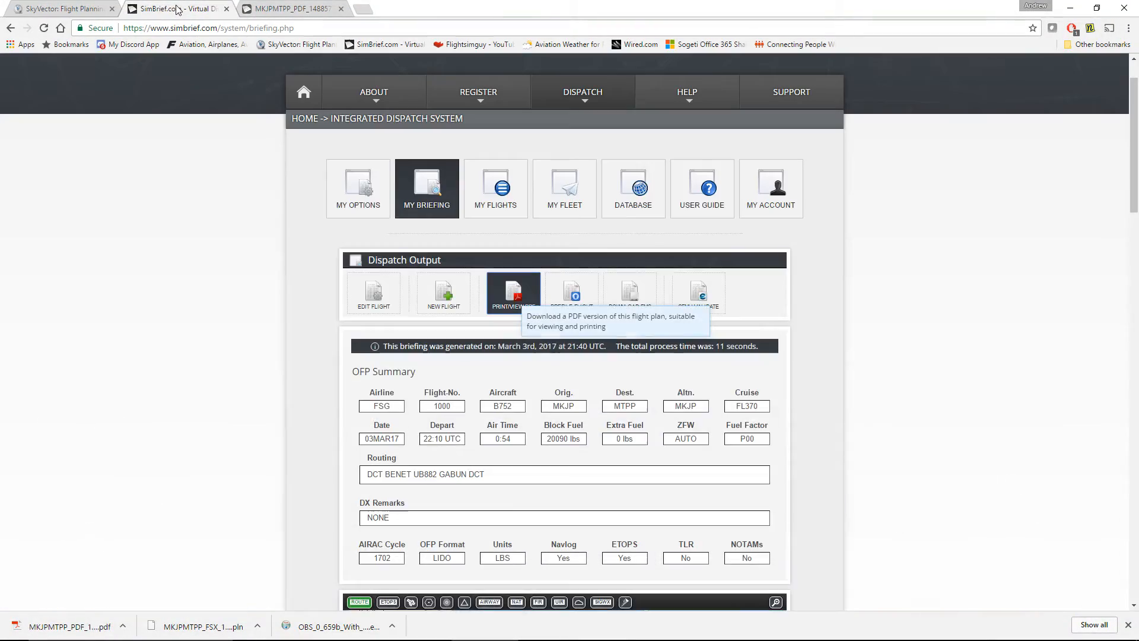
click(445, 292)
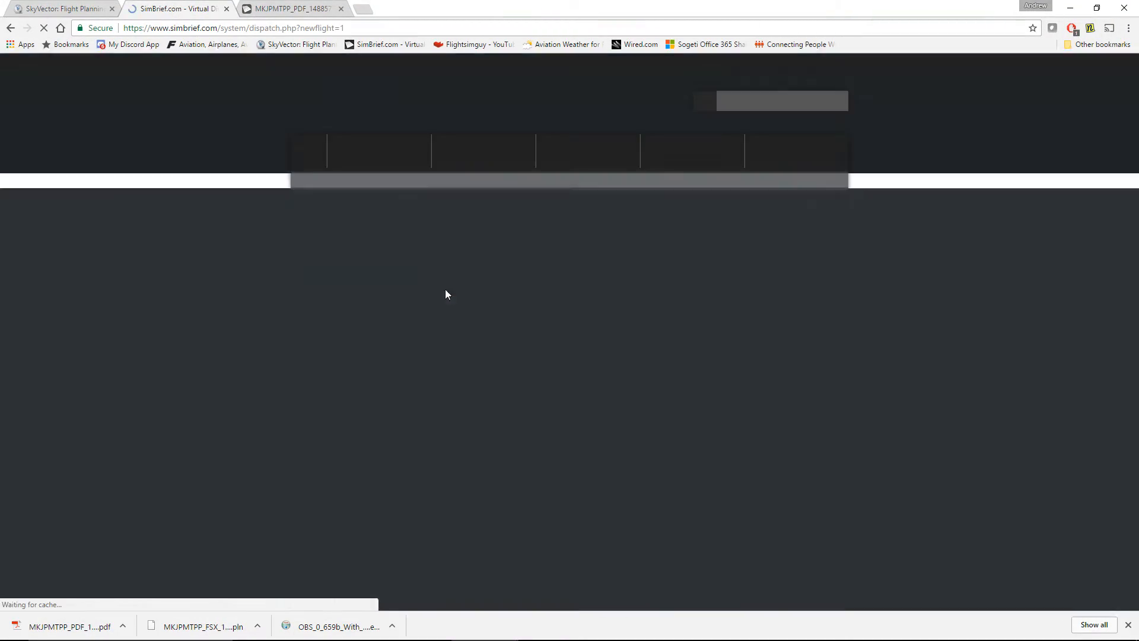
click(364, 432)
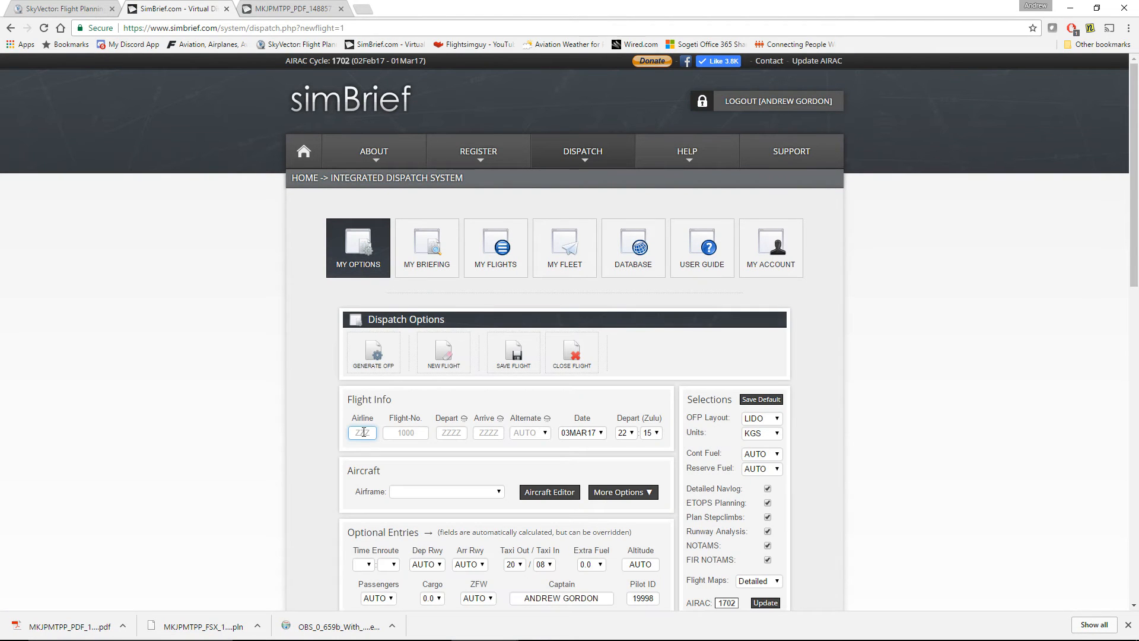
text(FSG)
key(Tab)
text(1)
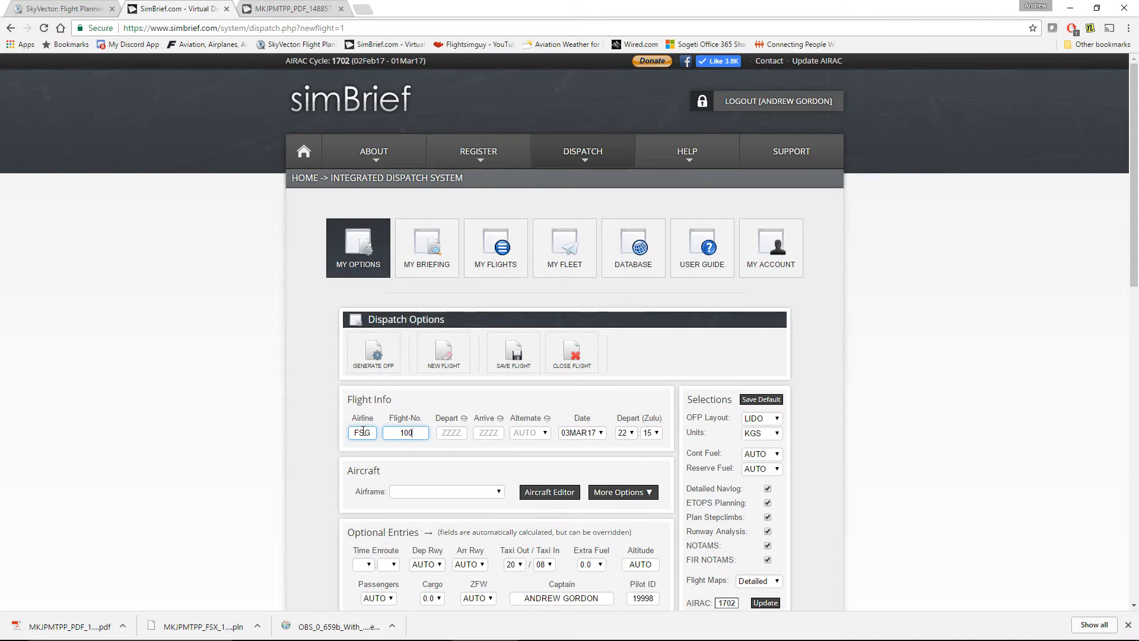
Set the departure airport to MTPP and the arrival airport to MUHA, with units in LBS.
key(Tab)
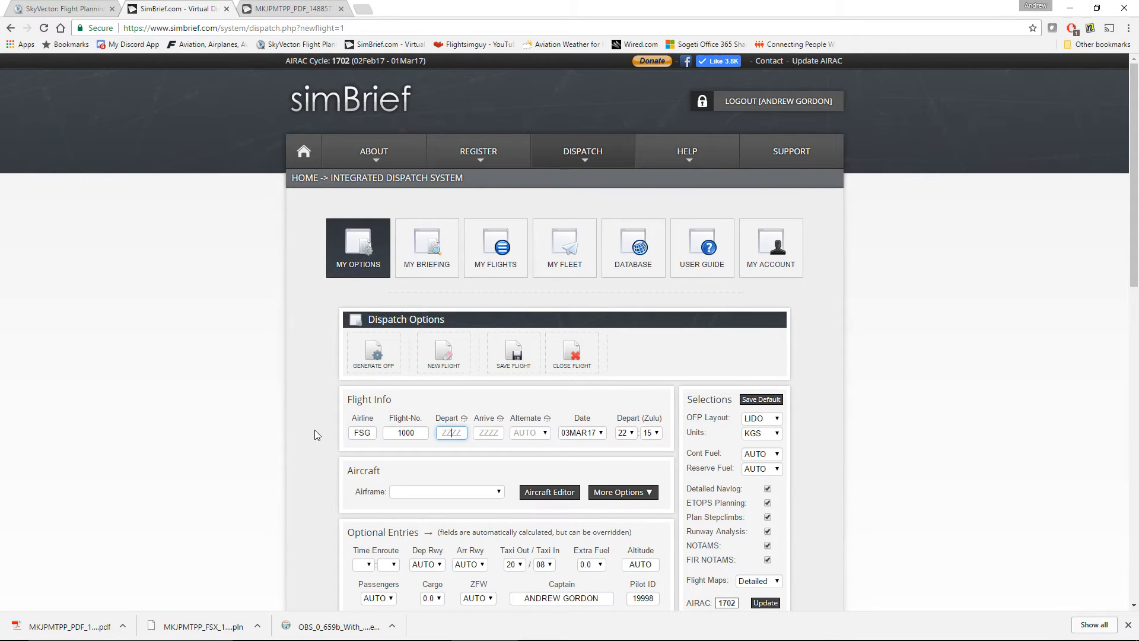
text(MTPP)
key(Tab)
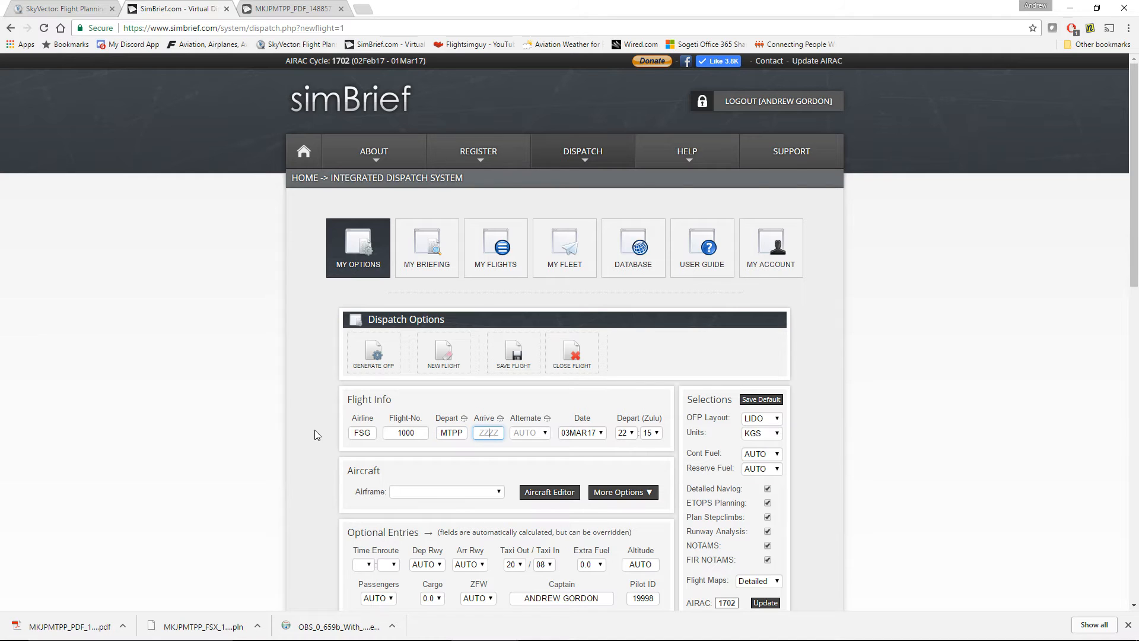
text(MUHA)
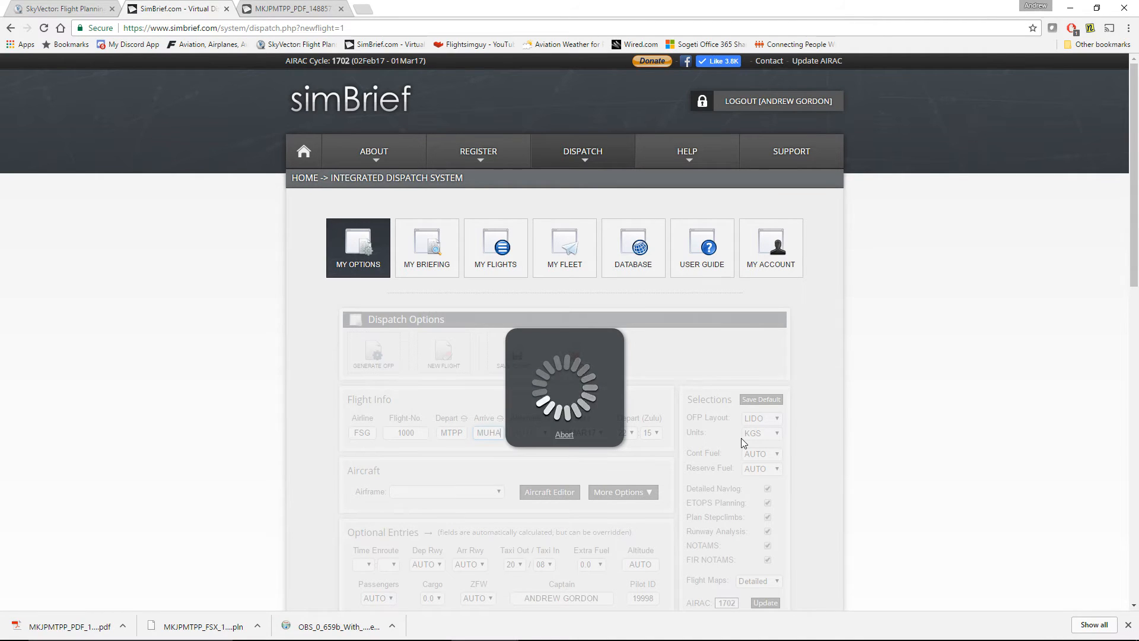
click(759, 437)
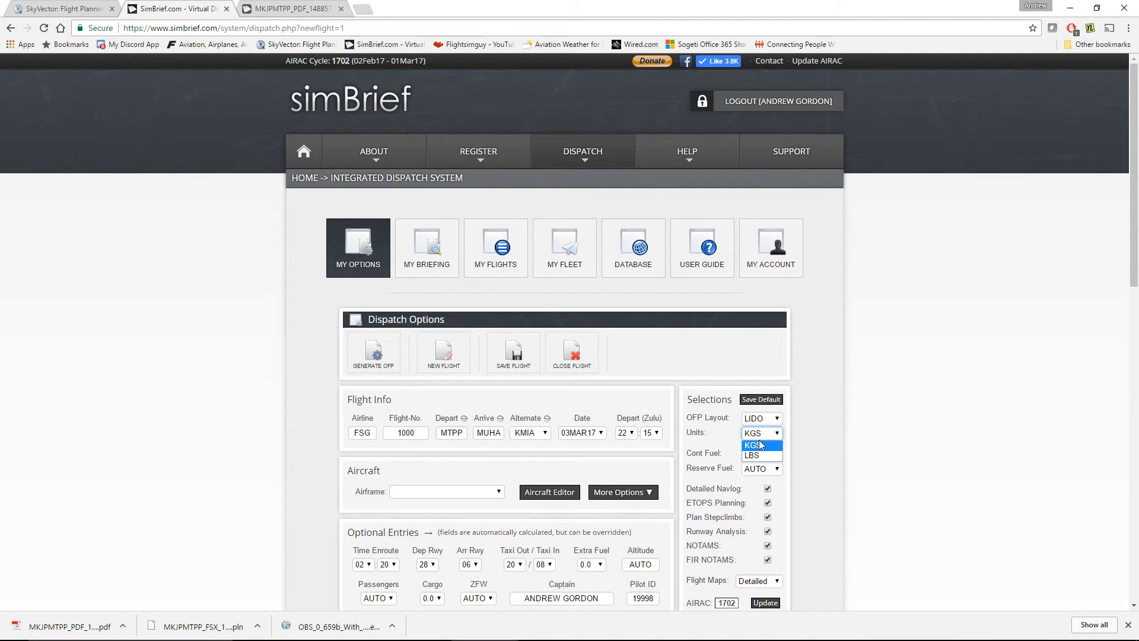
click(756, 455)
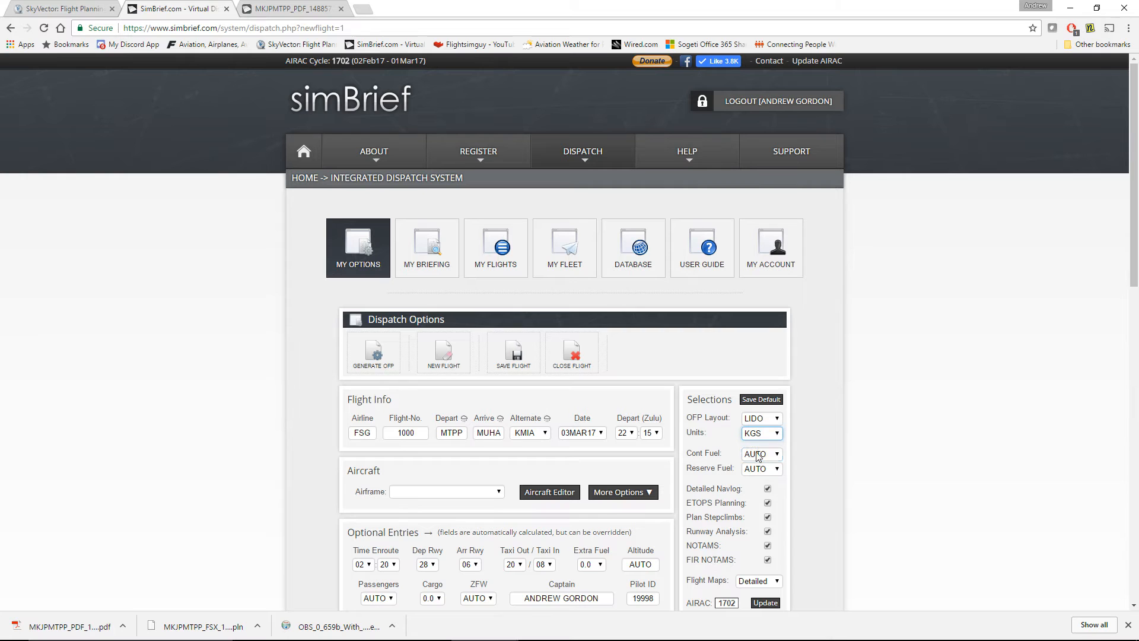
Clear the automatically suggested route from the flight's route entry.
scroll(888, 391, down, 1)
scroll(888, 391, down, 5)
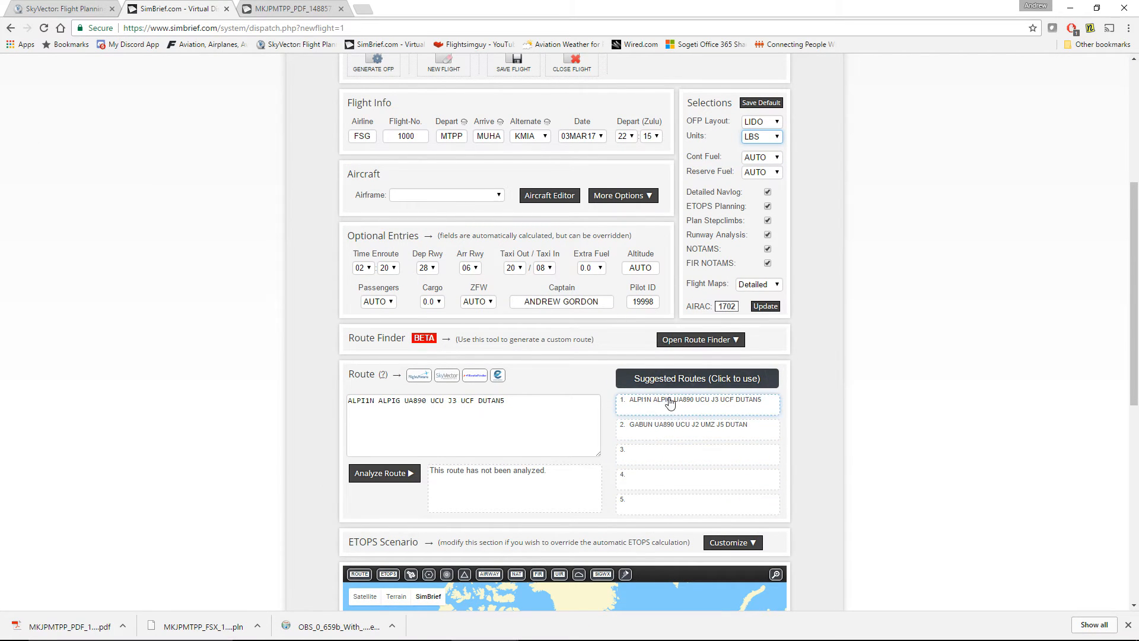
drag(517, 402, 311, 397)
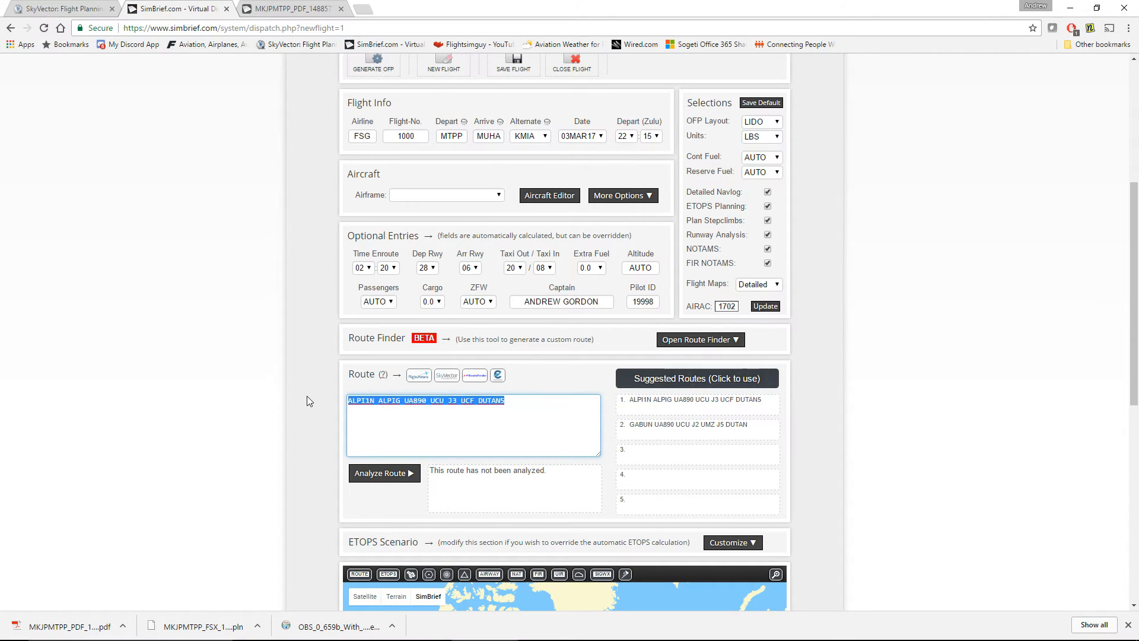
key(BackSpace)
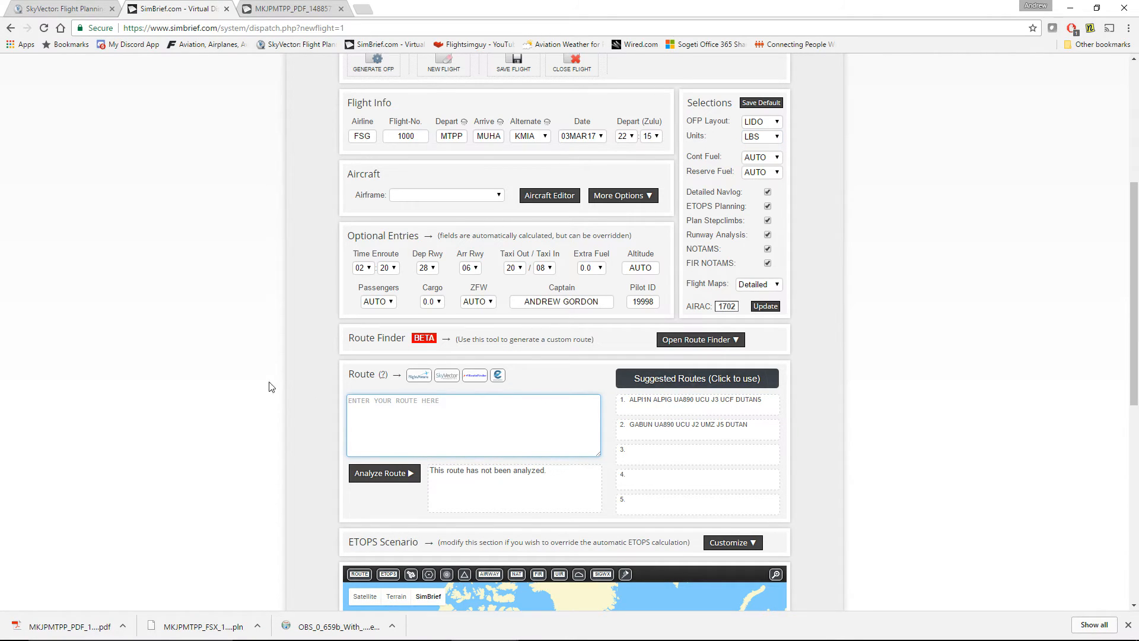
Copy the full route text from the SkyVector flight plan and paste it into SimBrief's empty route entry.
click(61, 8)
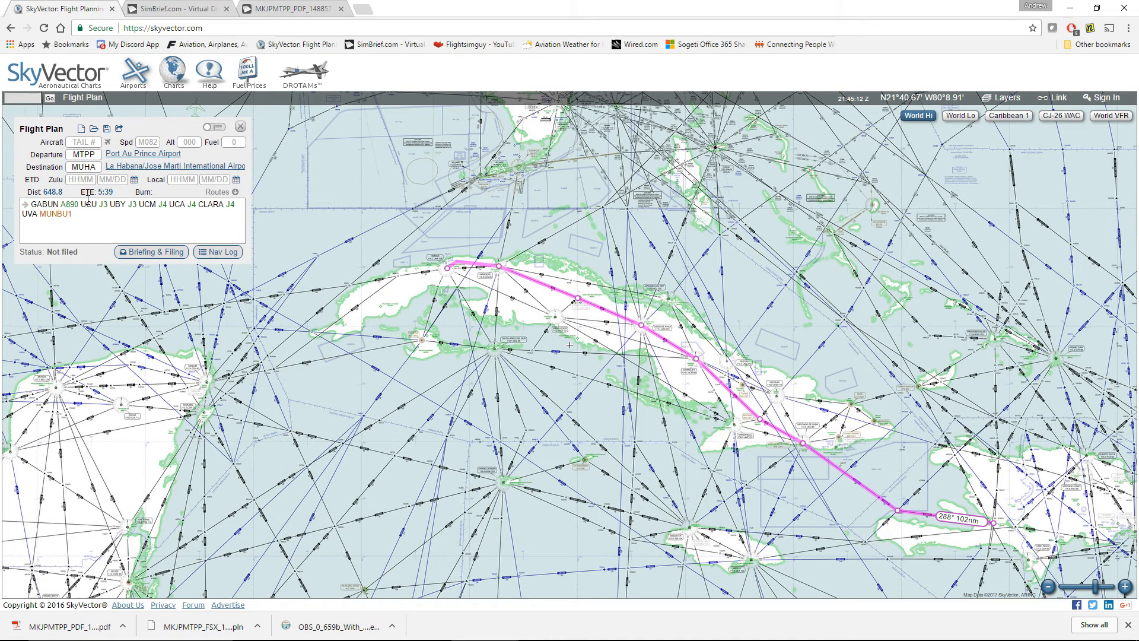
drag(89, 222, 5, 199)
key(ctrl+c)
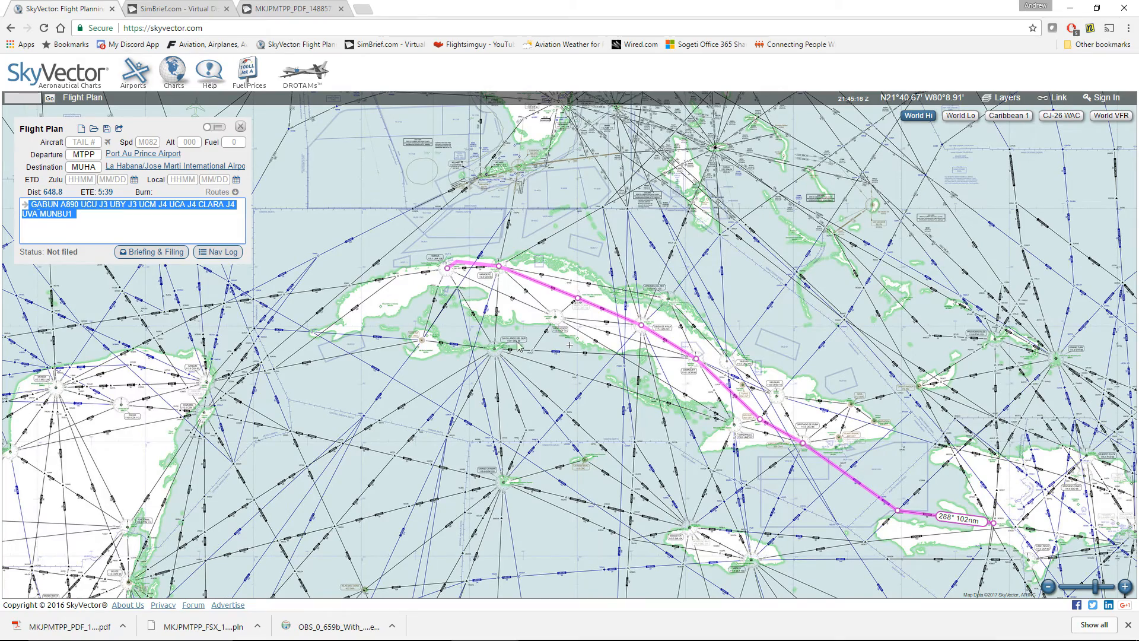
click(166, 9)
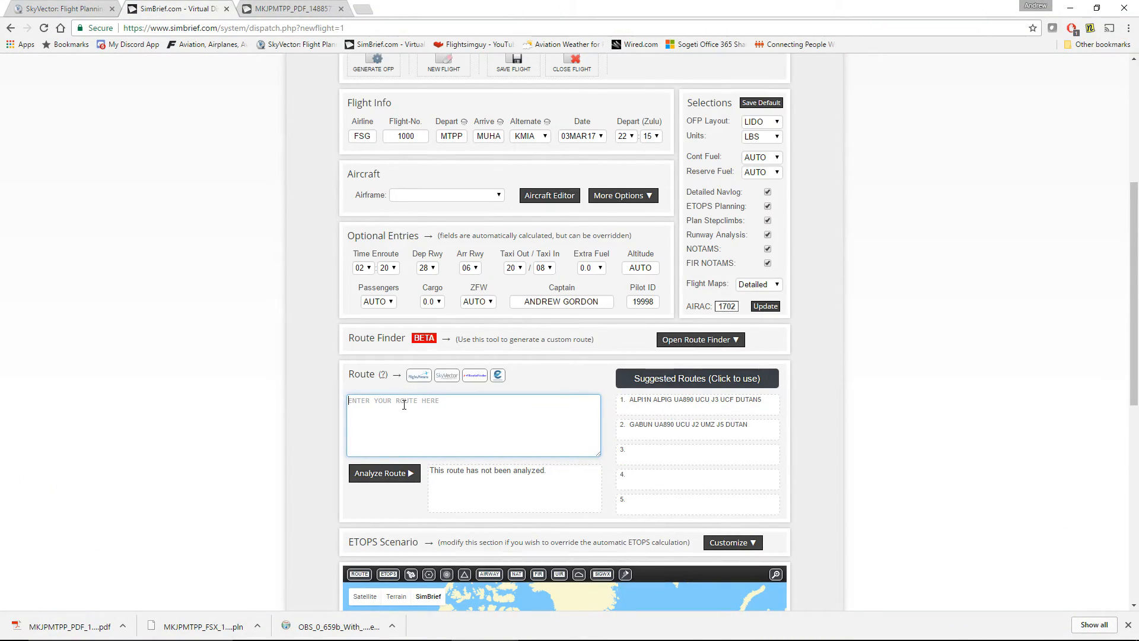
key(ctrl+v)
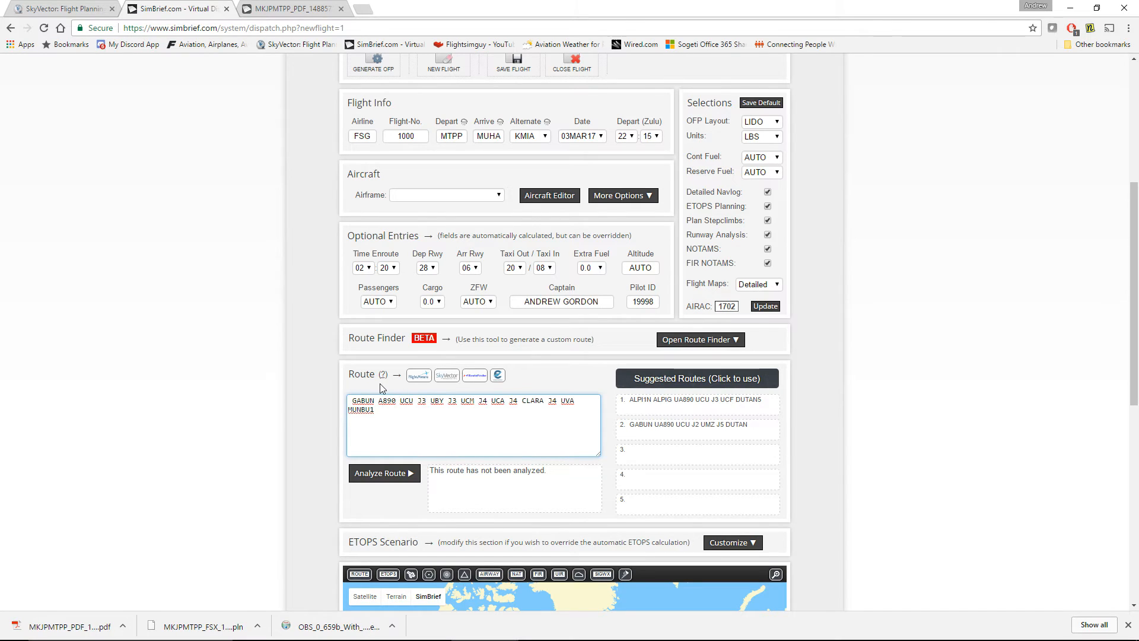
Analyze the pasted route and check its path on the route map.
click(387, 481)
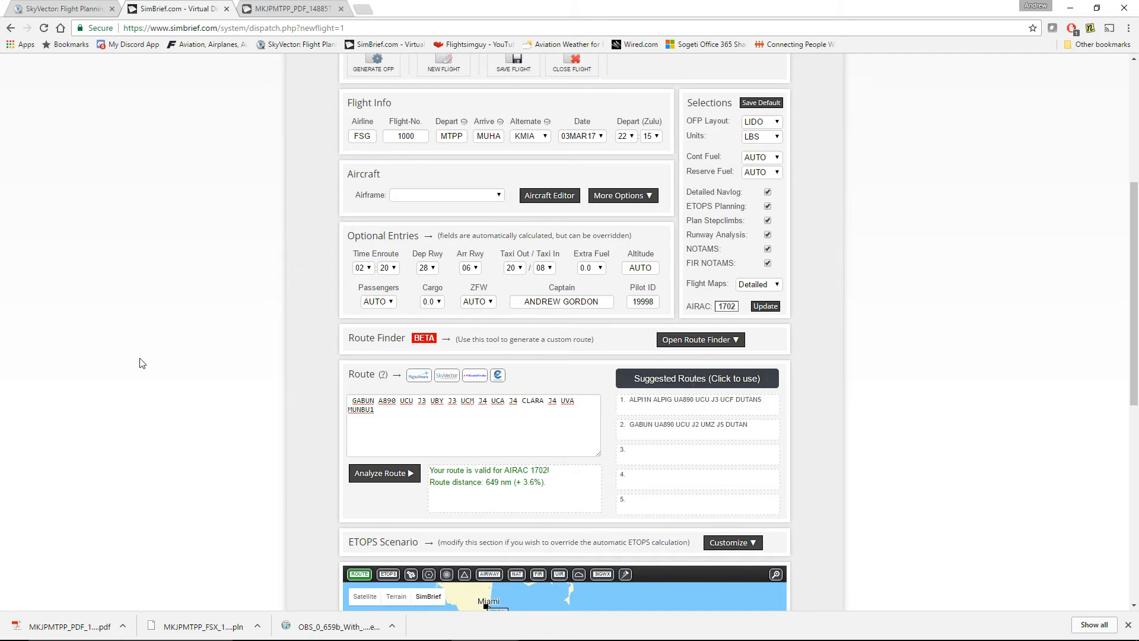
scroll(142, 363, down, 5)
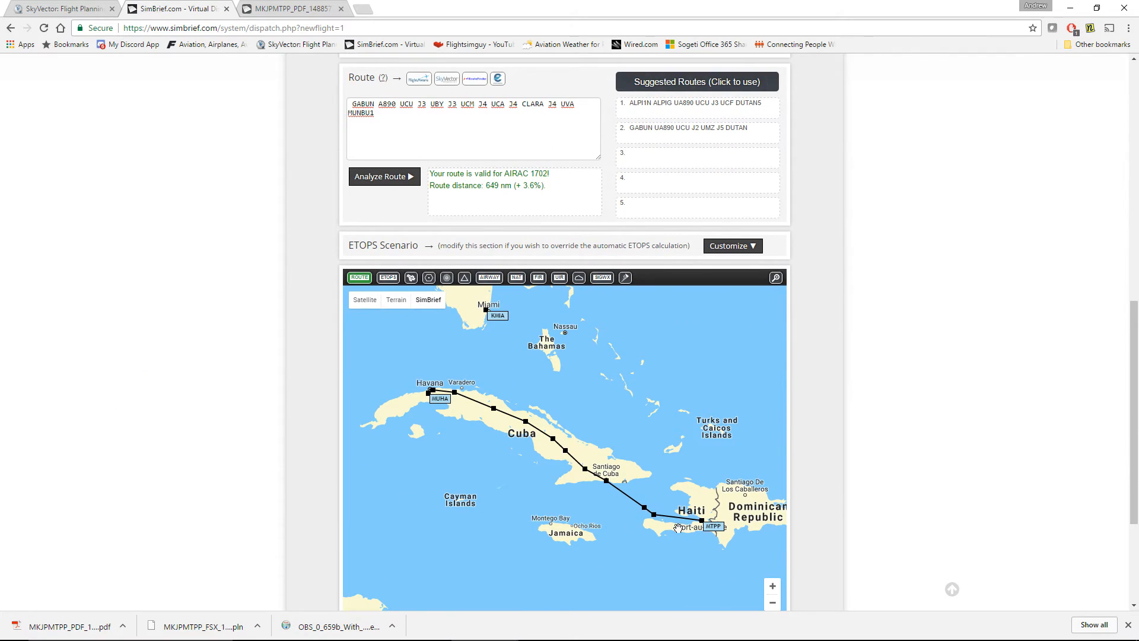
scroll(202, 335, up, 3)
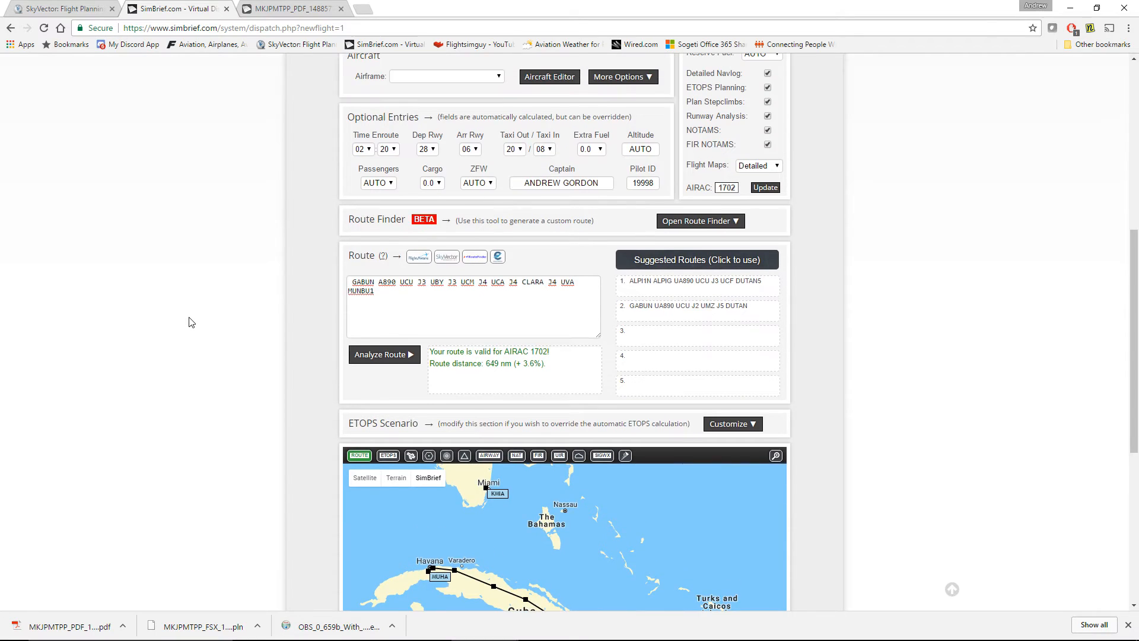
scroll(191, 322, up, 2)
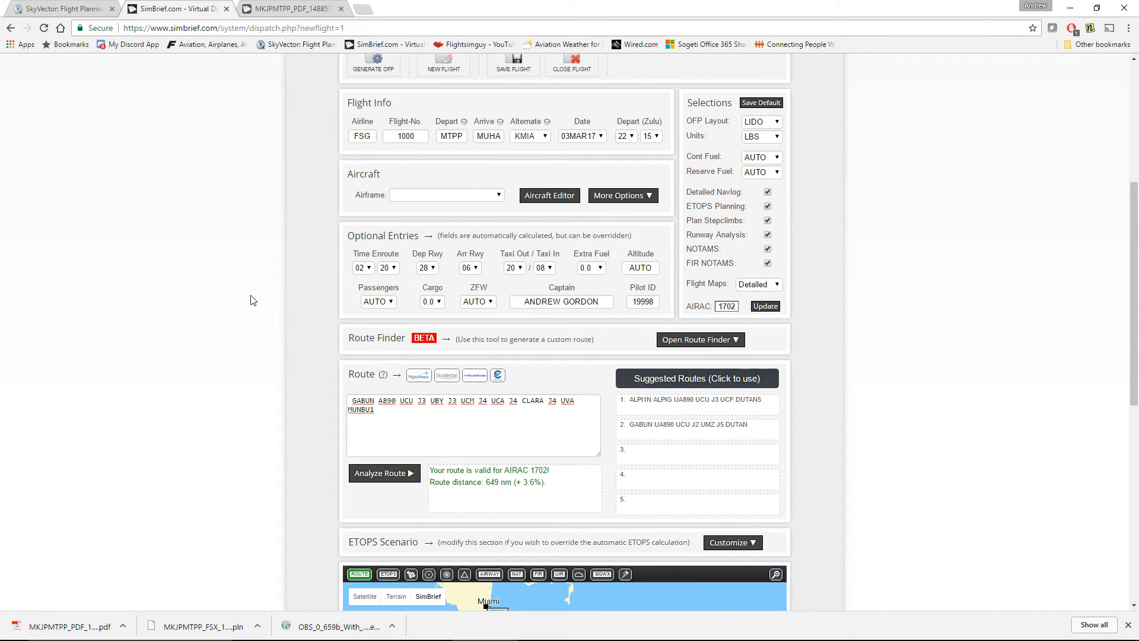
Choose the FSG692 - B757-200 airframe for the flight.
scroll(254, 300, up, 2)
click(451, 315)
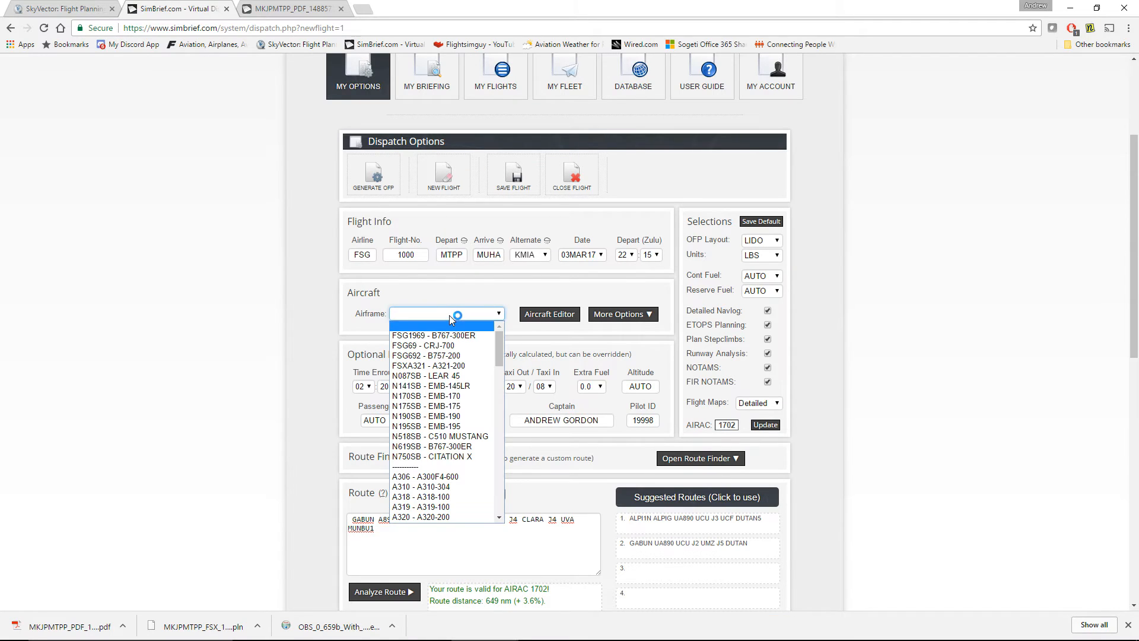
click(451, 357)
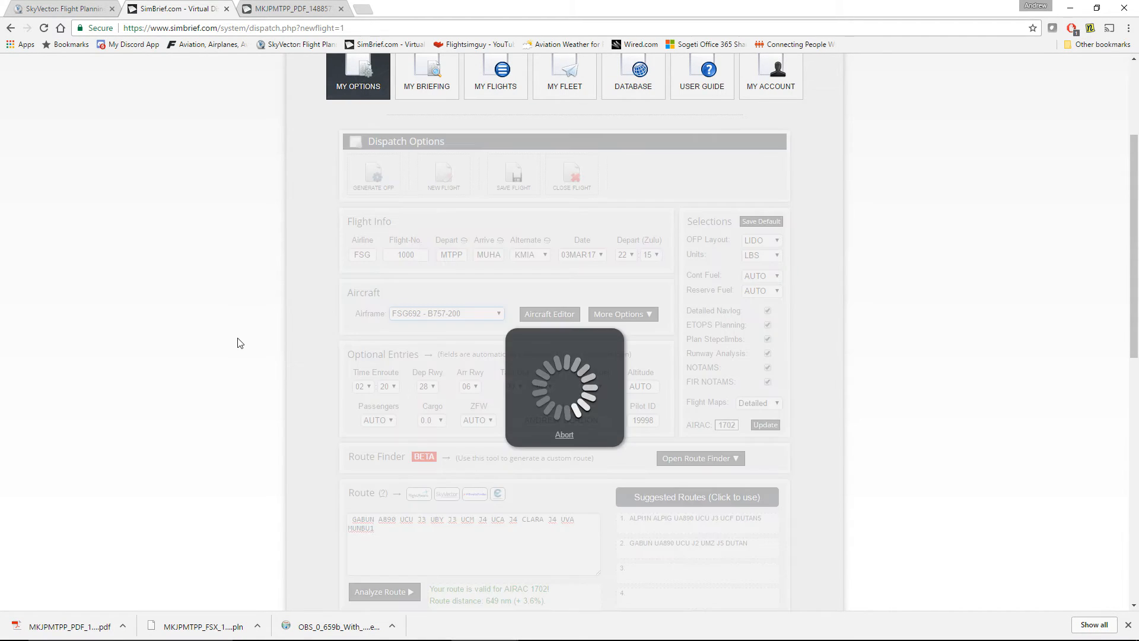
Set the number of passengers to 220 in the optional entries.
click(391, 421)
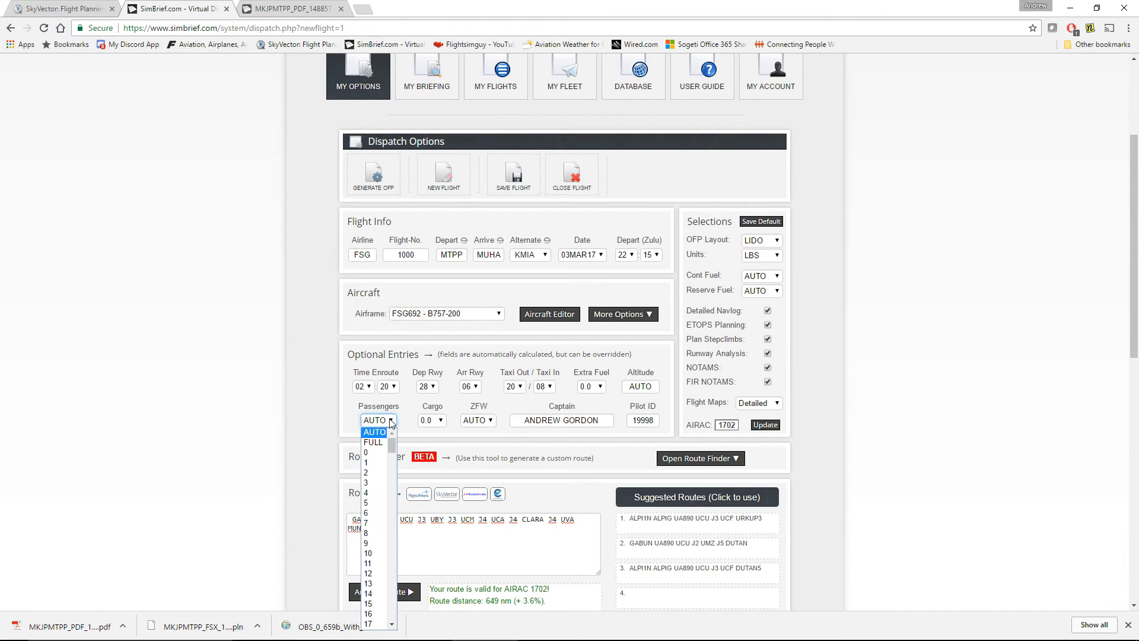
drag(392, 442, 400, 597)
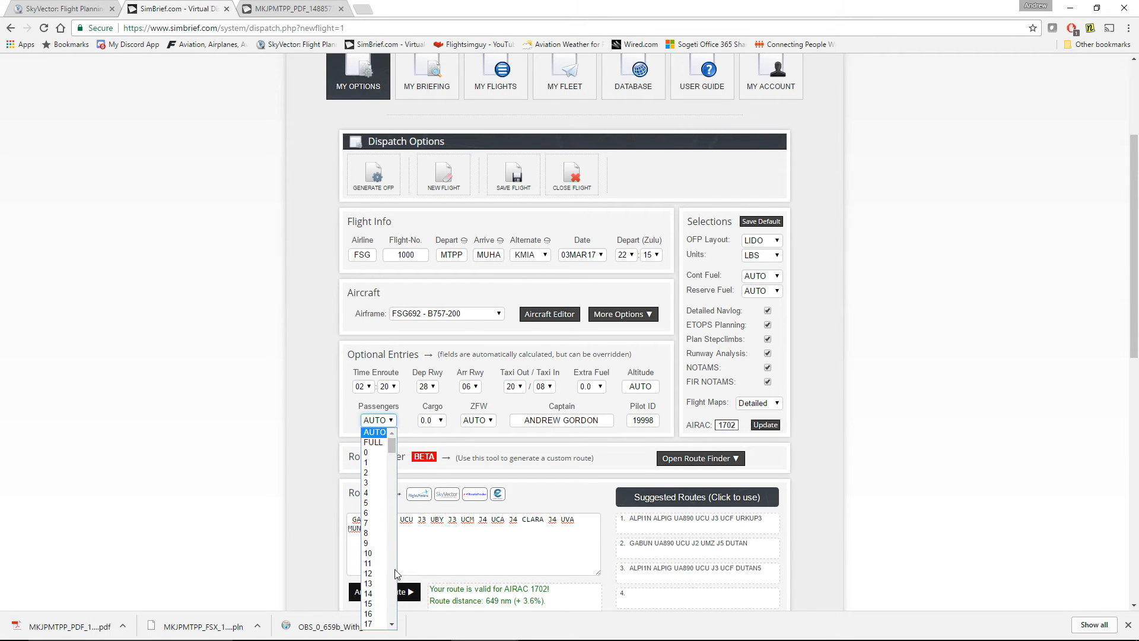
scroll(392, 560, down, 9)
drag(391, 496, 393, 600)
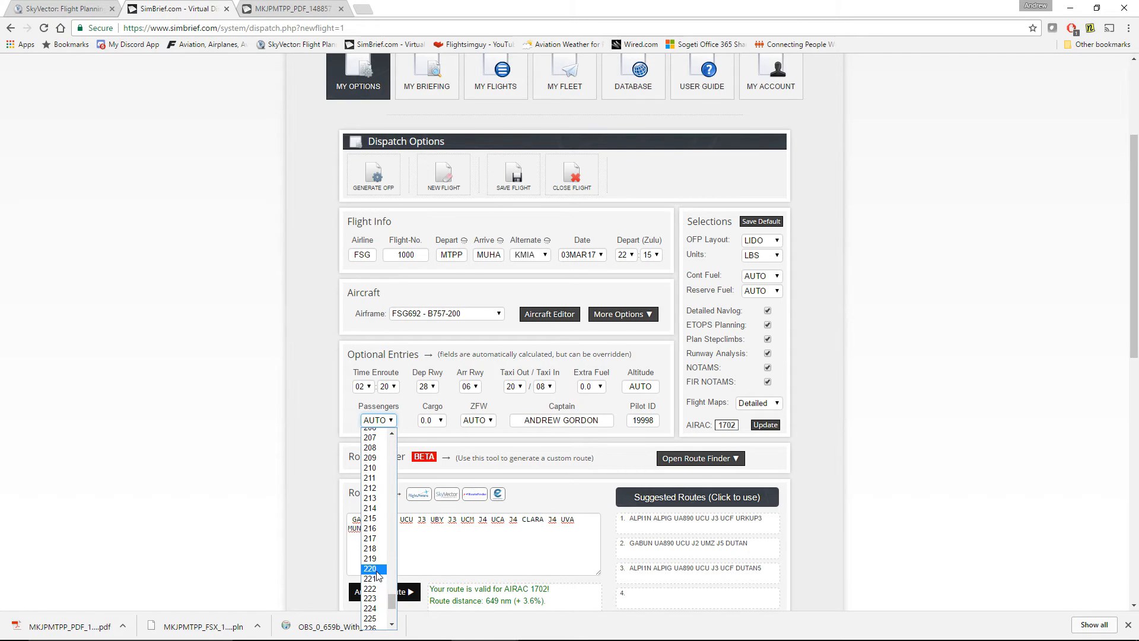
click(374, 569)
Set the flight's cargo to 10.0 in the optional entries.
click(438, 421)
mouse_move(442, 447)
mouse_down()
mouse_move(444, 505)
mouse_move(445, 466)
mouse_up()
click(431, 444)
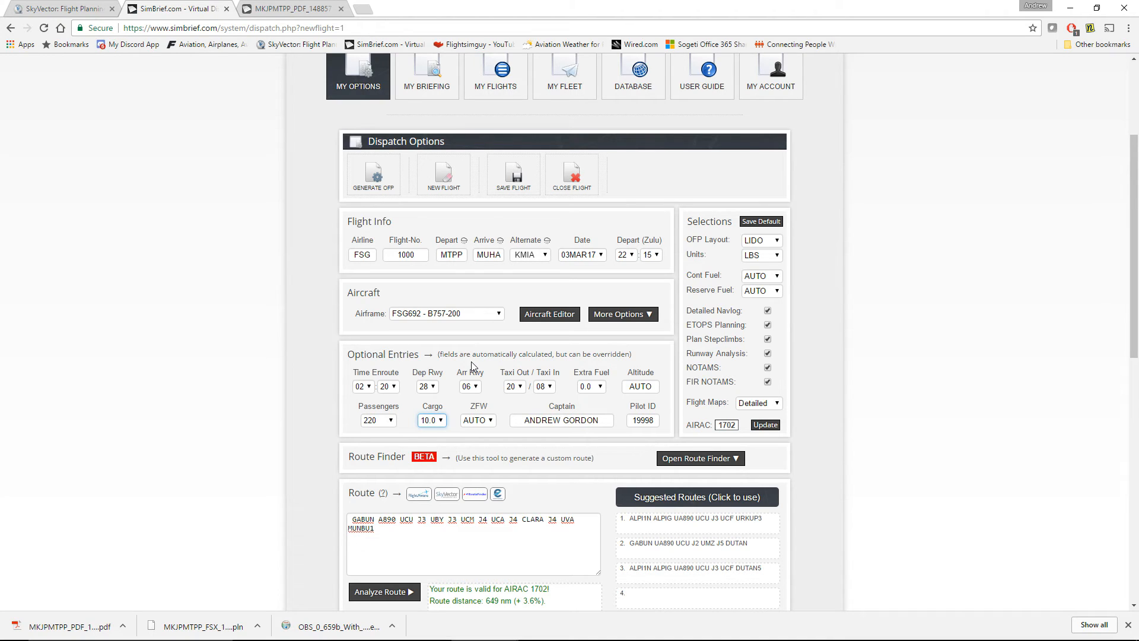
Exclude Runway Analysis, NOTAMS and FIR NOTAMS from the flight's dispatch selections.
click(767, 381)
click(768, 353)
scroll(898, 425, down, 2)
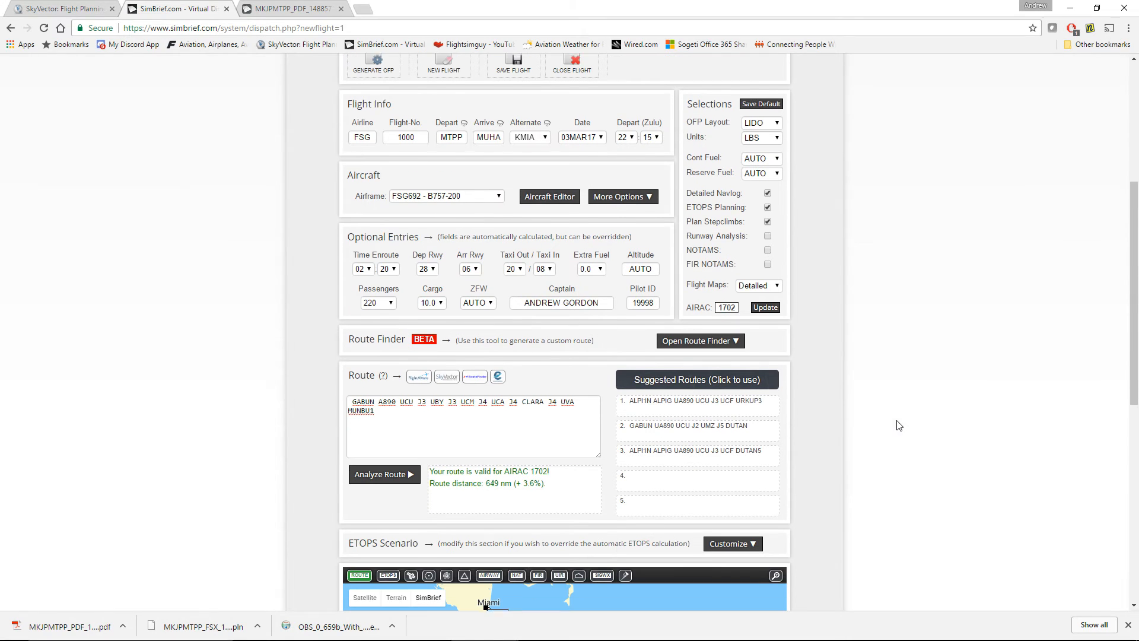
Analyze the MTPP to MUHA route again and generate the flight's OFP, accepting the overwrite of earlier flightplans.
click(382, 473)
scroll(856, 420, up, 4)
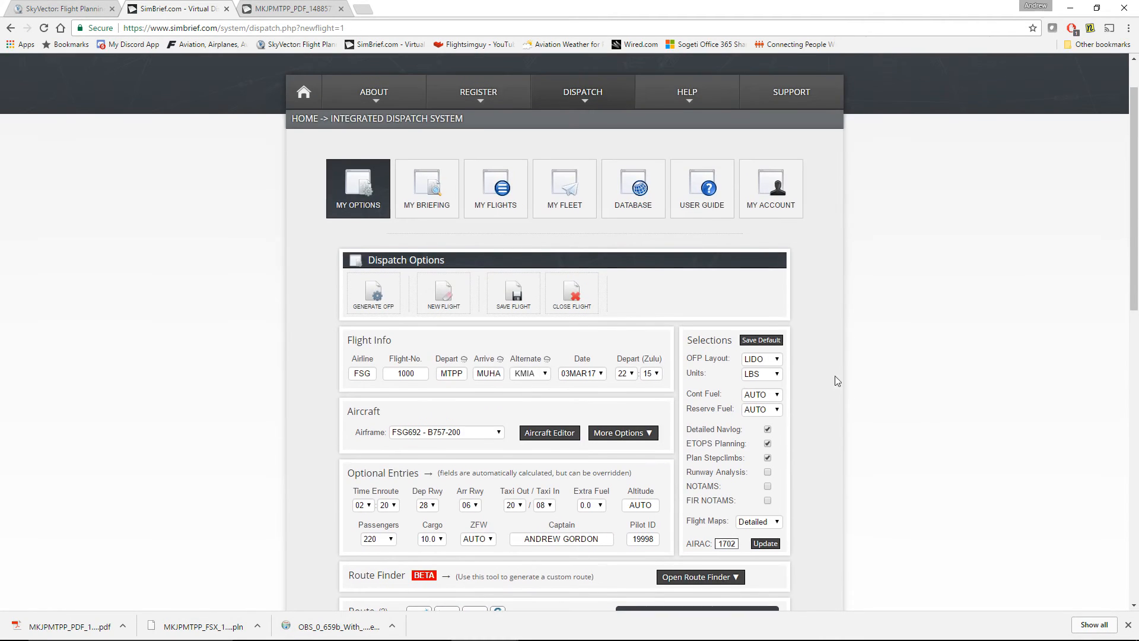
click(375, 303)
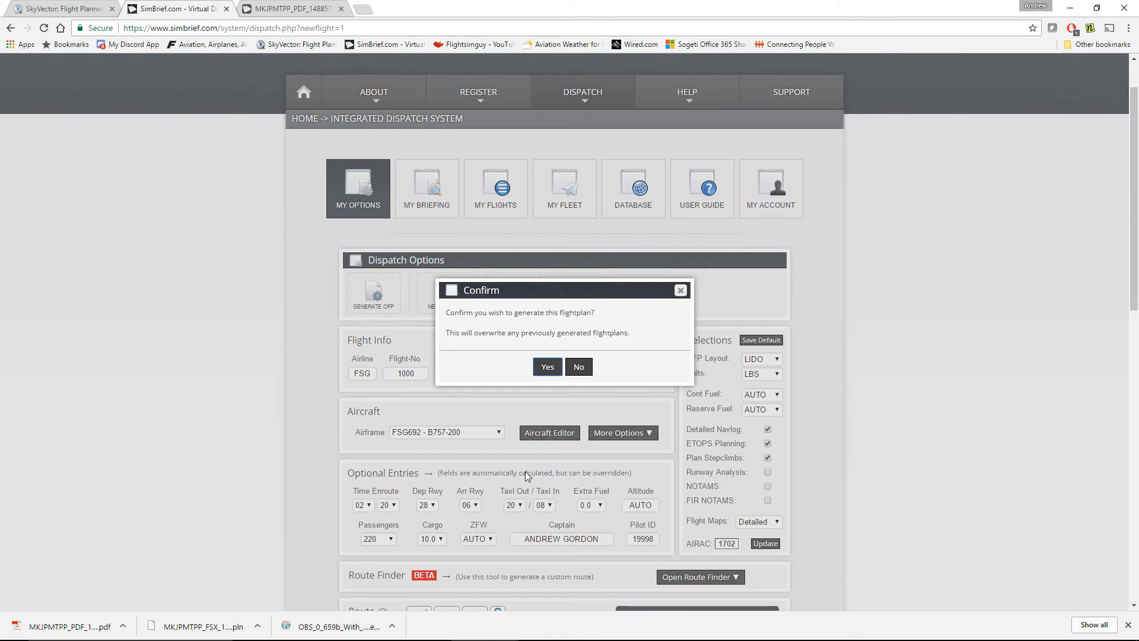
click(547, 367)
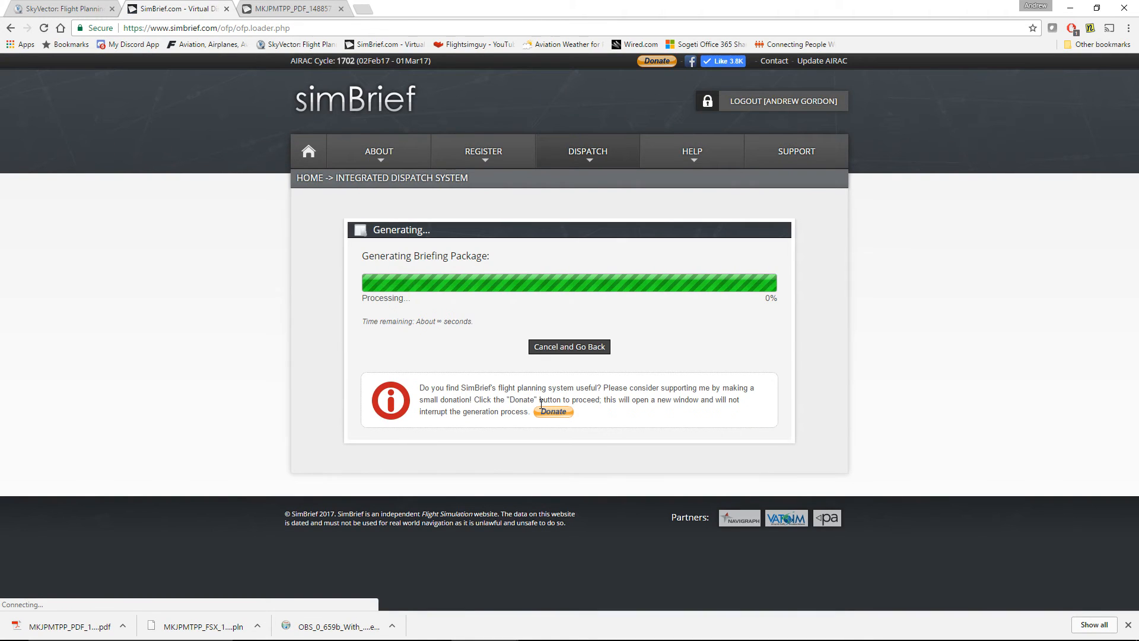
Examine the generated briefing's flightplan download formats, network prefile options and OFP summary.
drag(1131, 145, 1129, 487)
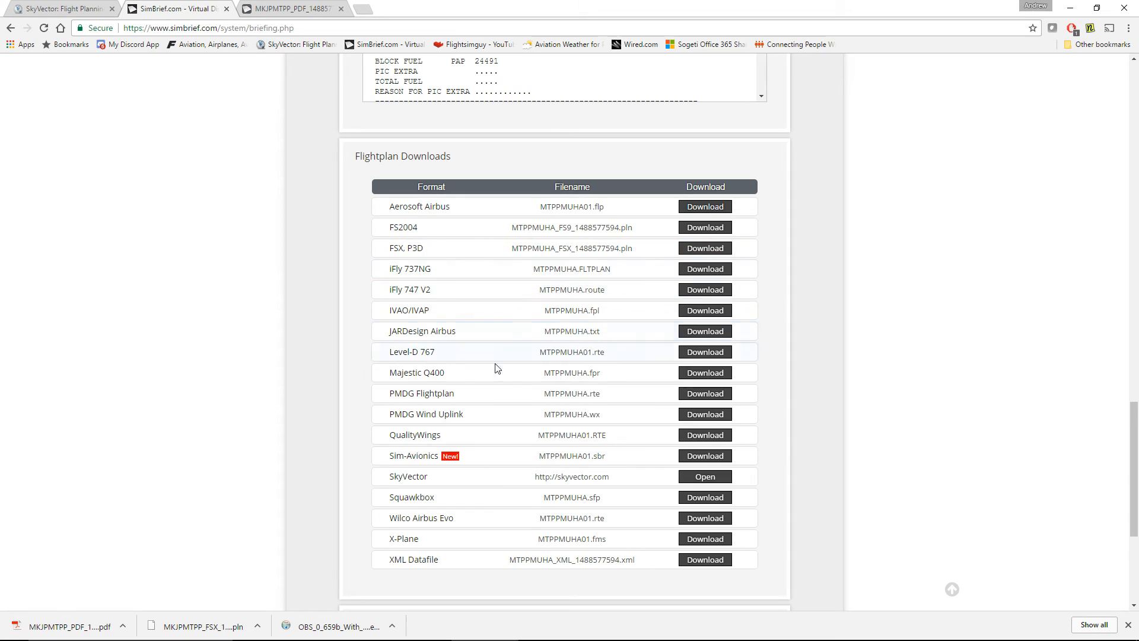
drag(1134, 457, 1137, 540)
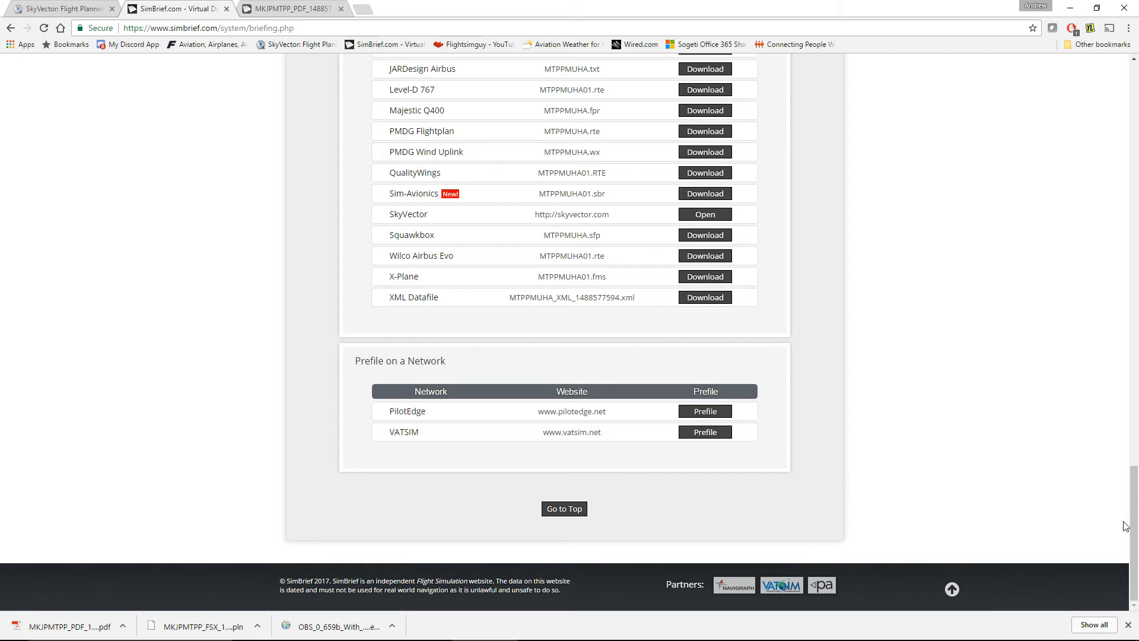
drag(1135, 530, 1122, 186)
scroll(1048, 193, up, 1)
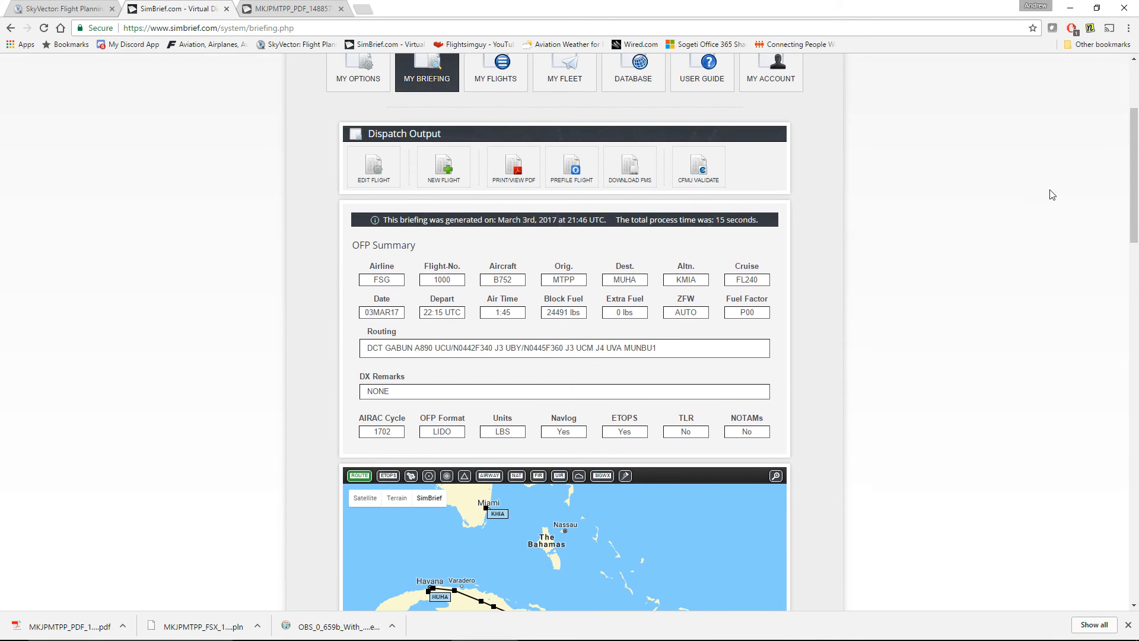
Open the MTPP to MUHA briefing as a PDF and examine its planned fuel table, highlighting the block fuel figure.
click(517, 172)
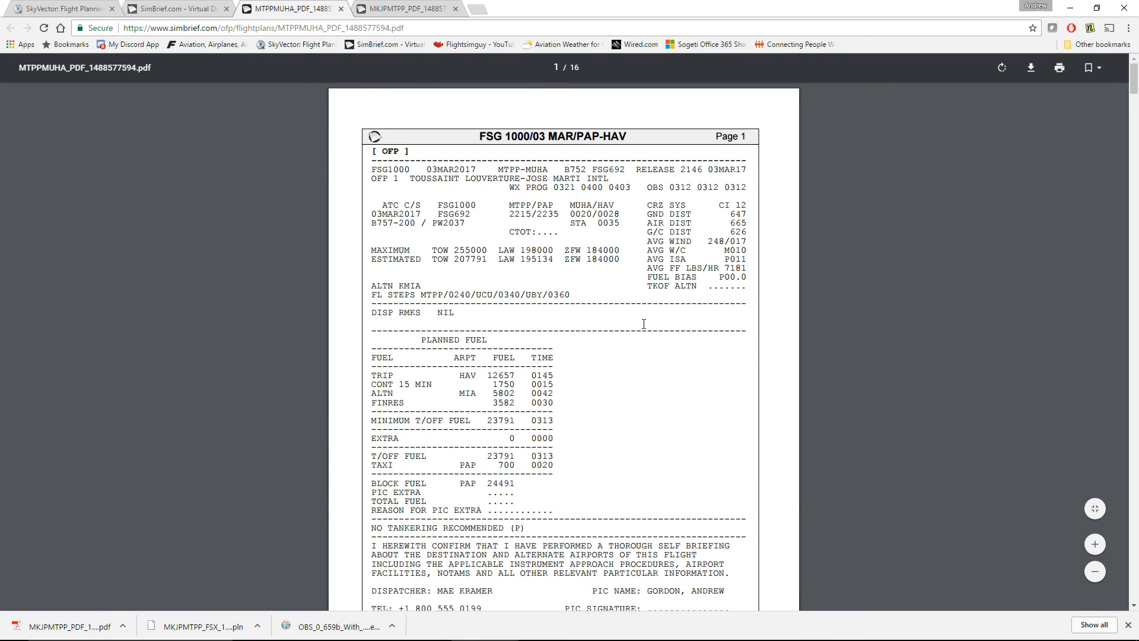
scroll(644, 323, down, 15)
scroll(642, 323, up, 6)
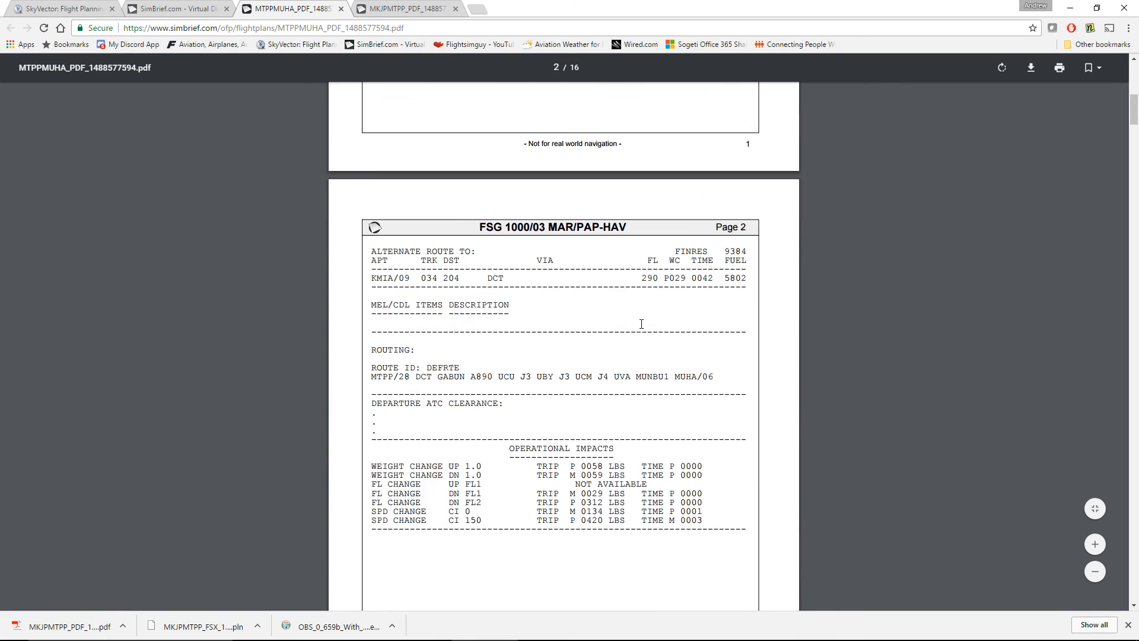
scroll(641, 324, up, 8)
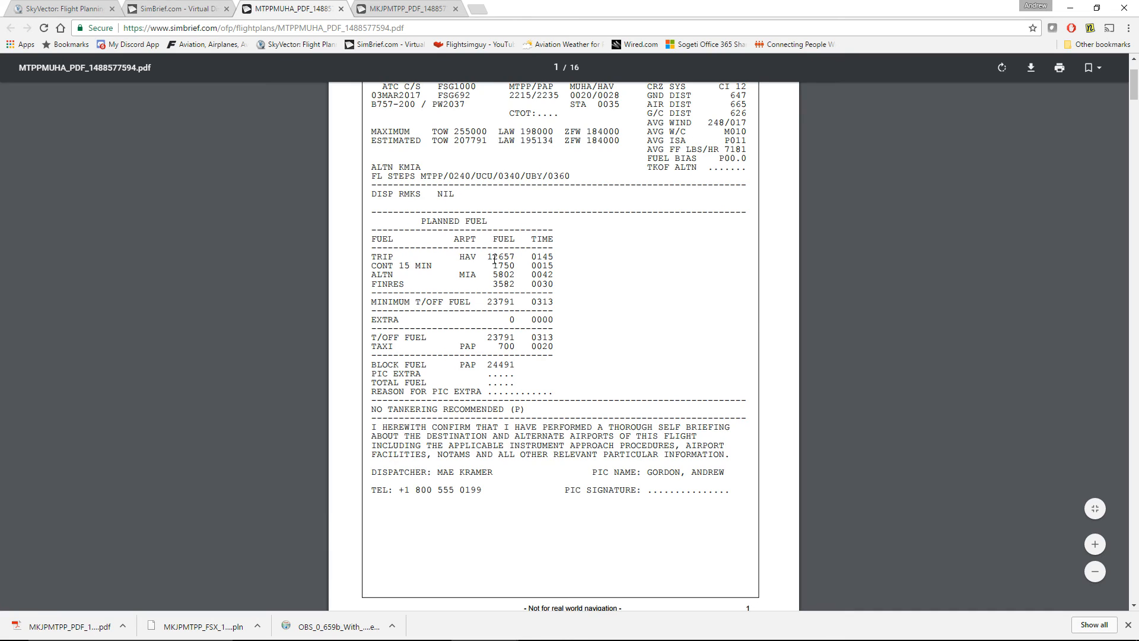
scroll(588, 308, up, 1)
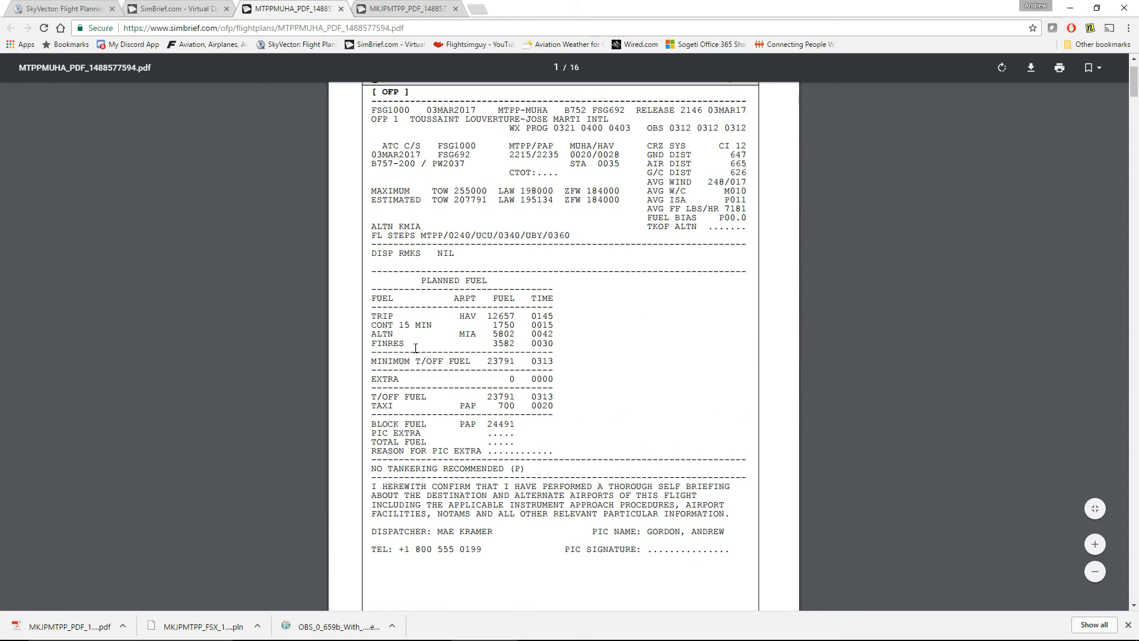
double_click(496, 424)
Examine the briefing's alternate route, routing, times, weights and flight log pages.
scroll(643, 247, down, 10)
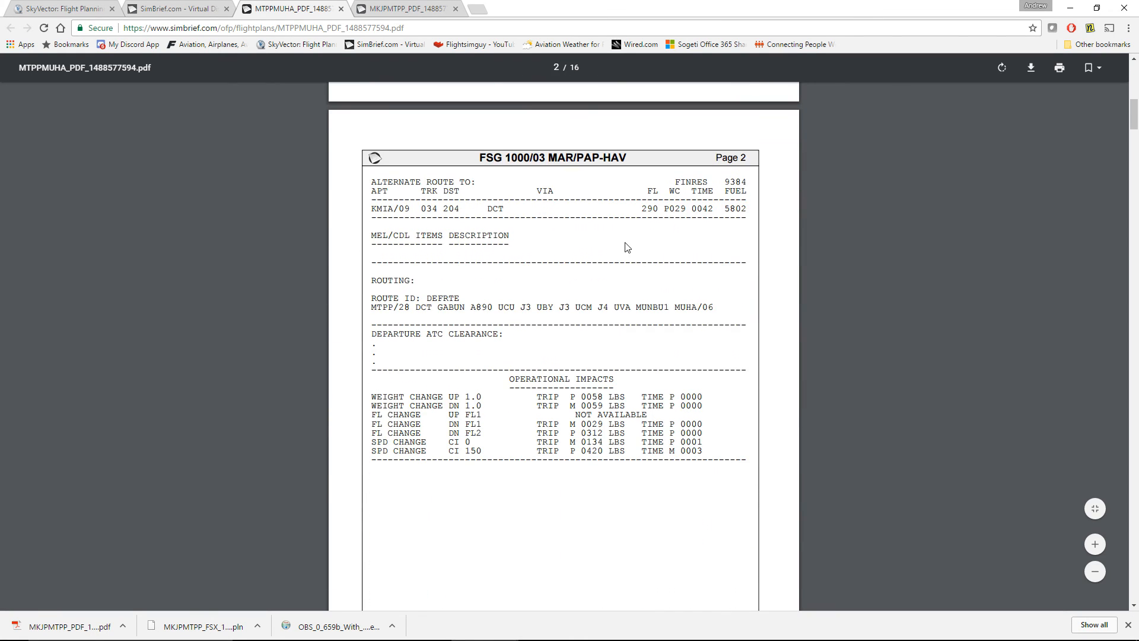
scroll(627, 248, down, 10)
scroll(625, 247, down, 3)
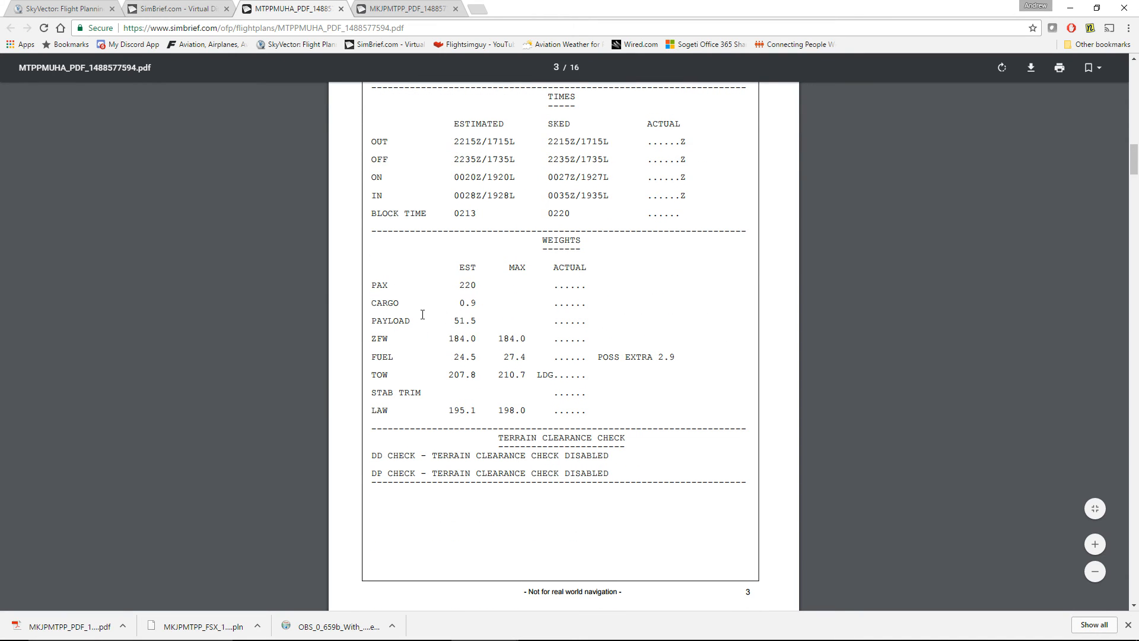
scroll(587, 272, down, 8)
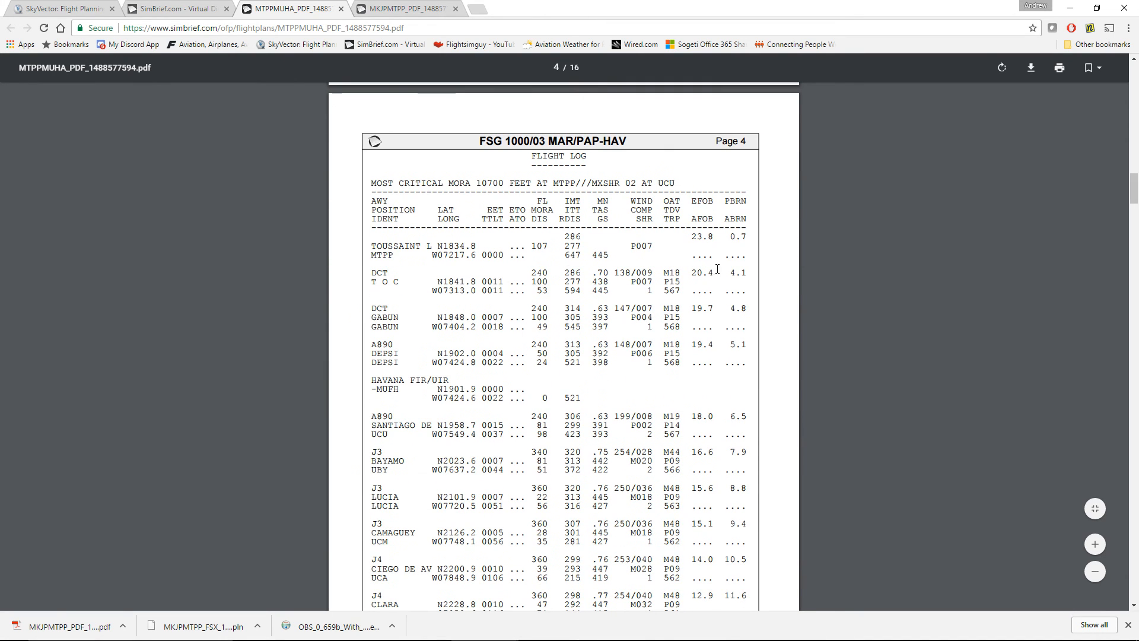
scroll(571, 223, down, 13)
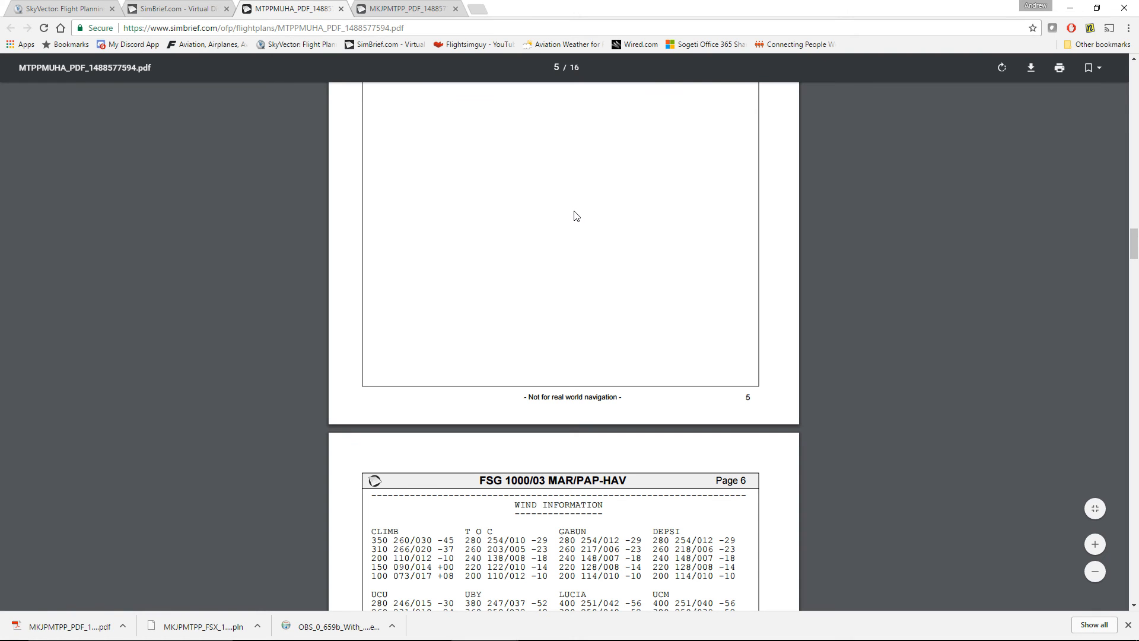
Examine the briefing's wind information, ICAO flight plan and airport weather list.
scroll(578, 212, down, 9)
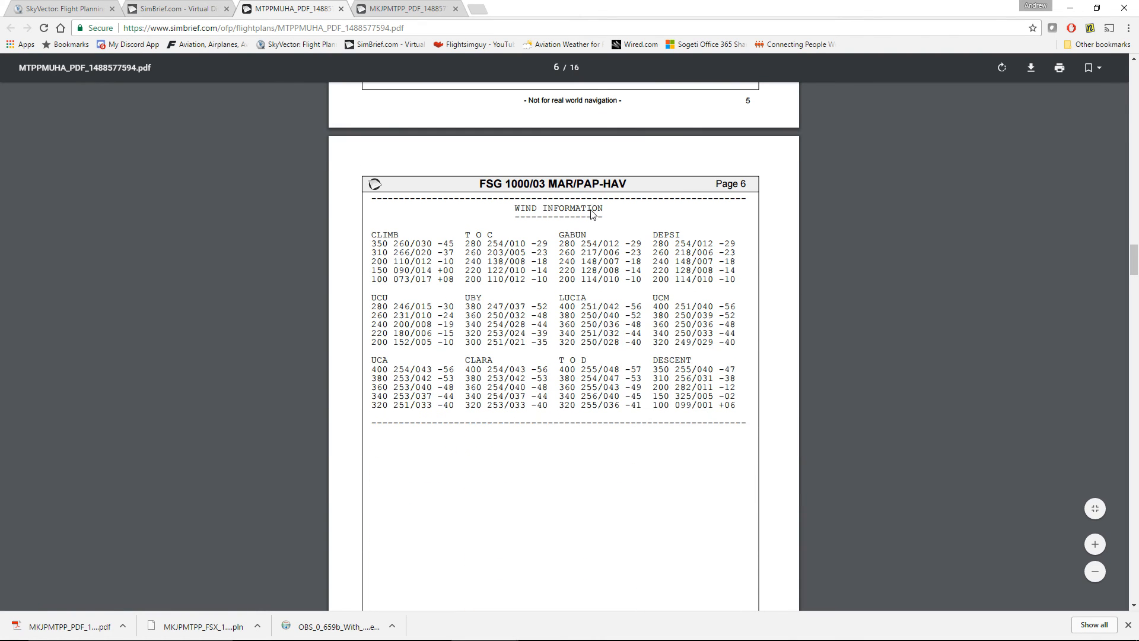
scroll(590, 211, down, 14)
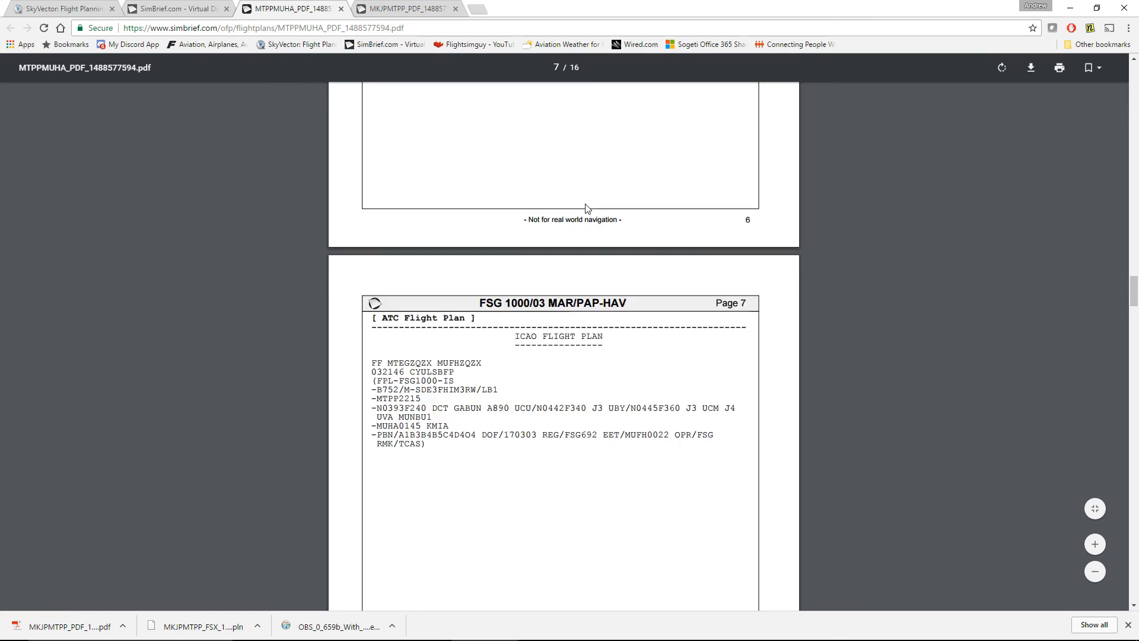
scroll(1039, 294, down, 14)
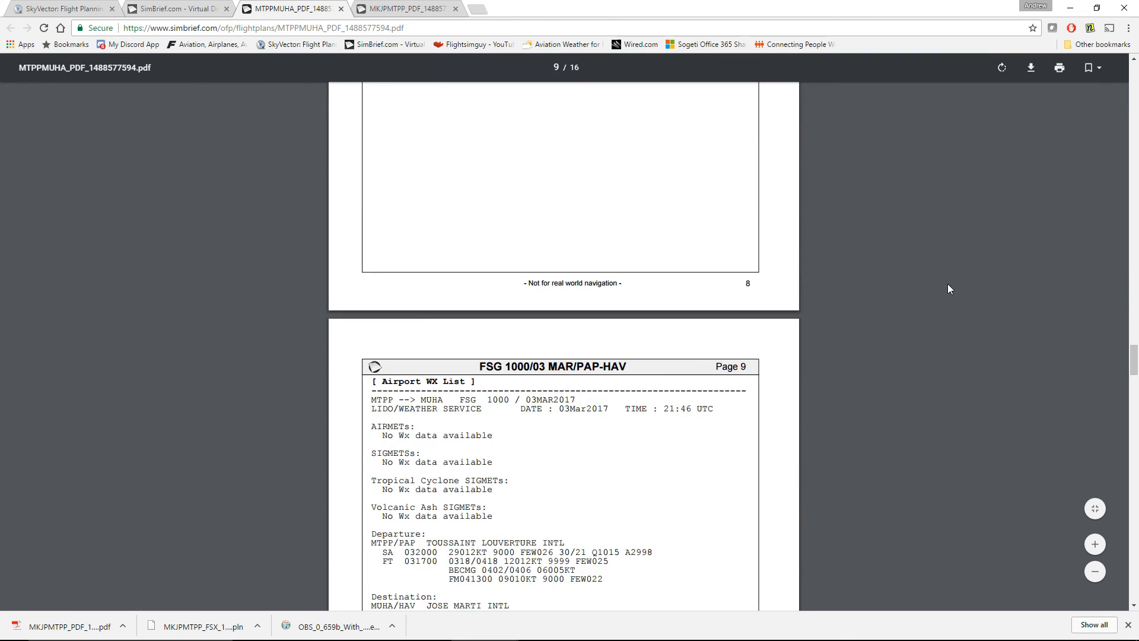
scroll(852, 254, down, 16)
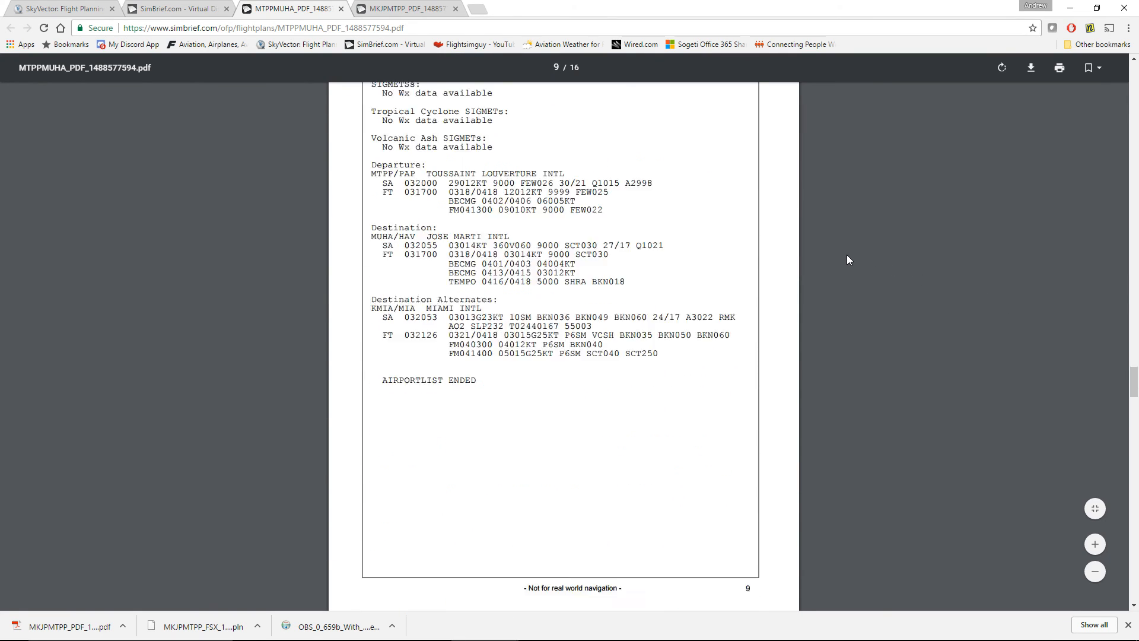
Examine the route map, weather and wind charts and the vertical profile through to the end of the briefing.
scroll(768, 238, down, 18)
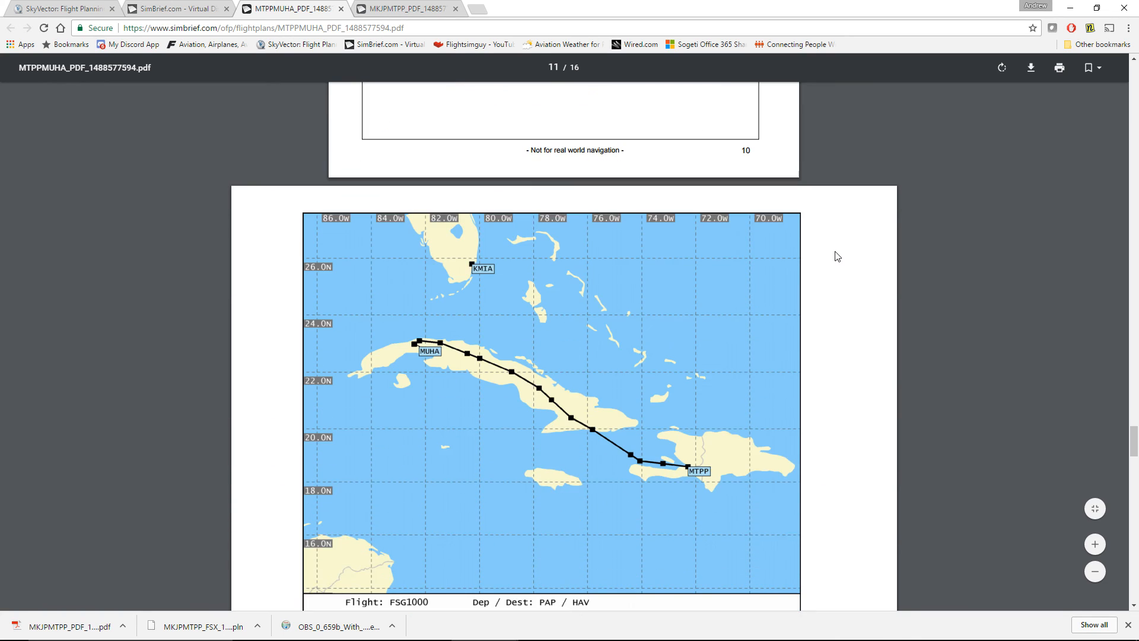
scroll(932, 293, down, 6)
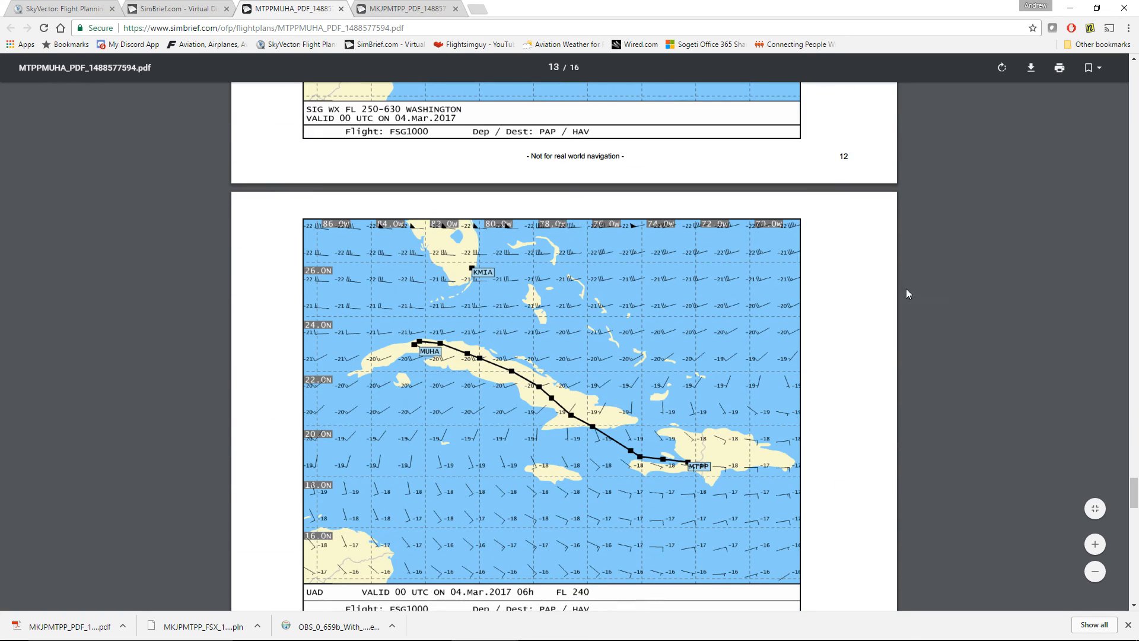
scroll(550, 341, down, 5)
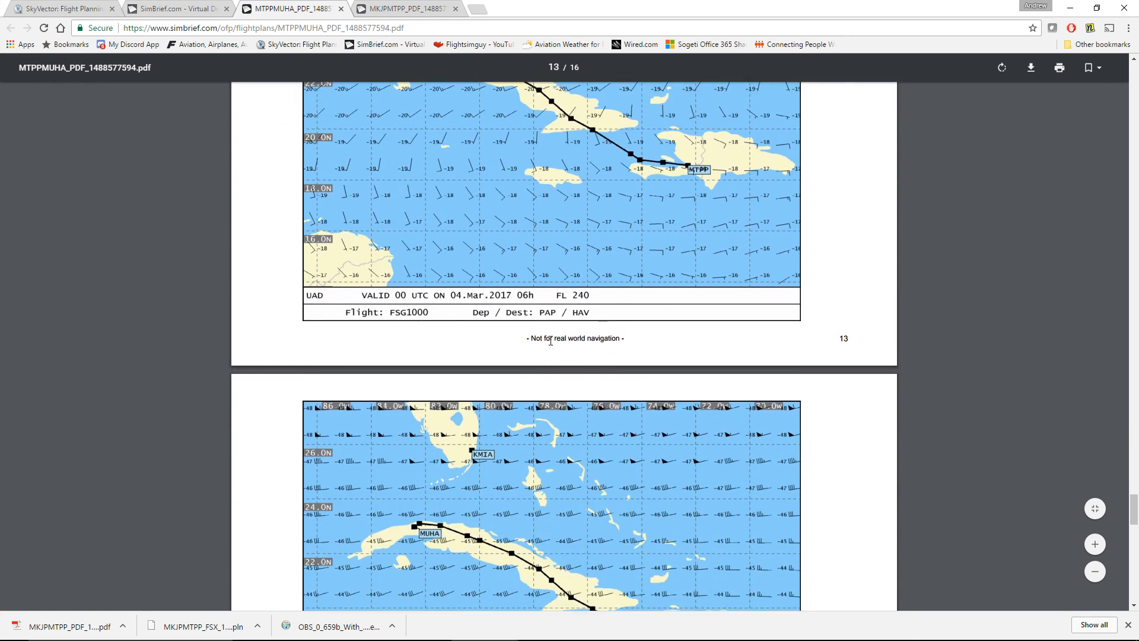
scroll(851, 361, down, 14)
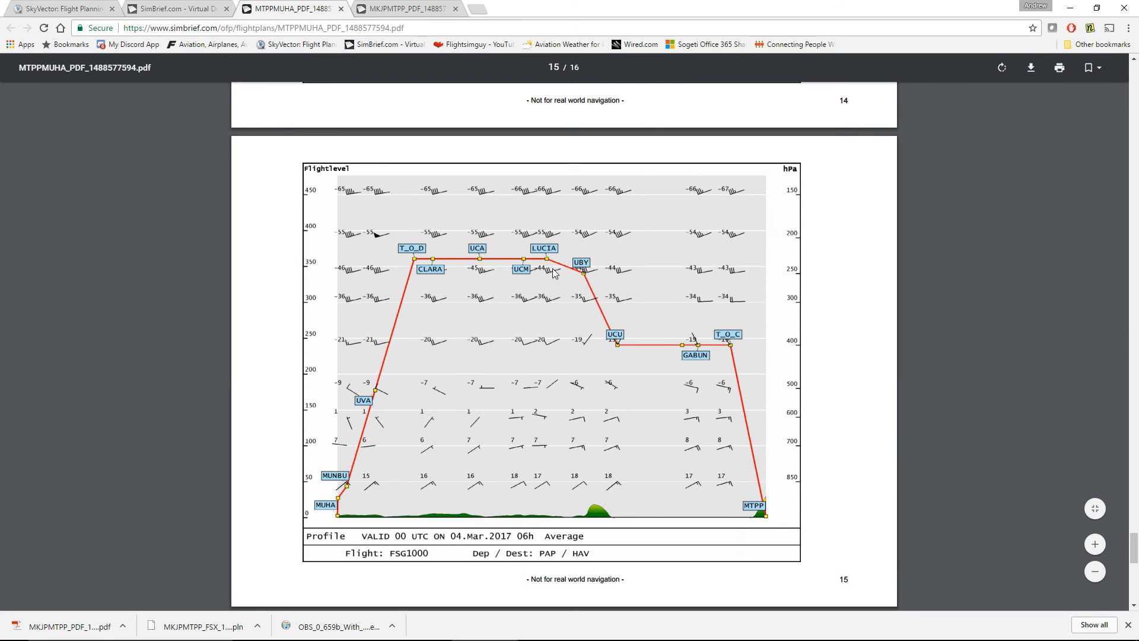
scroll(993, 404, down, 11)
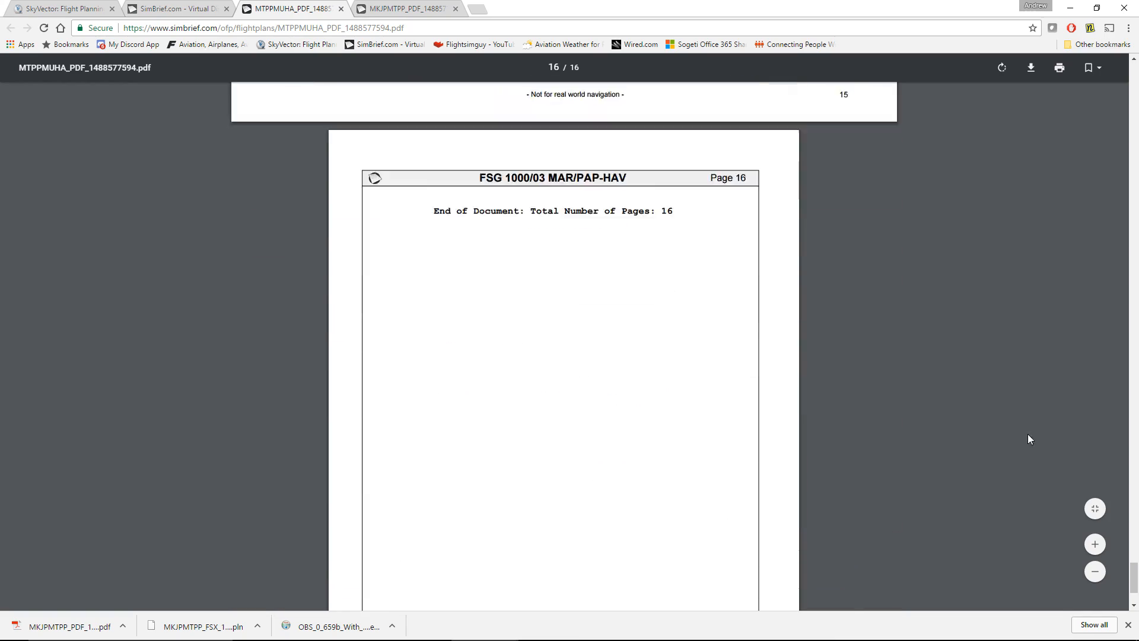
Return to the flight log, highlight MTPP, examine the waypoints through to MUHA and compare them with the route plotted in SkyVector.
scroll(1134, 525, up, 3)
drag(1135, 525, 1134, 199)
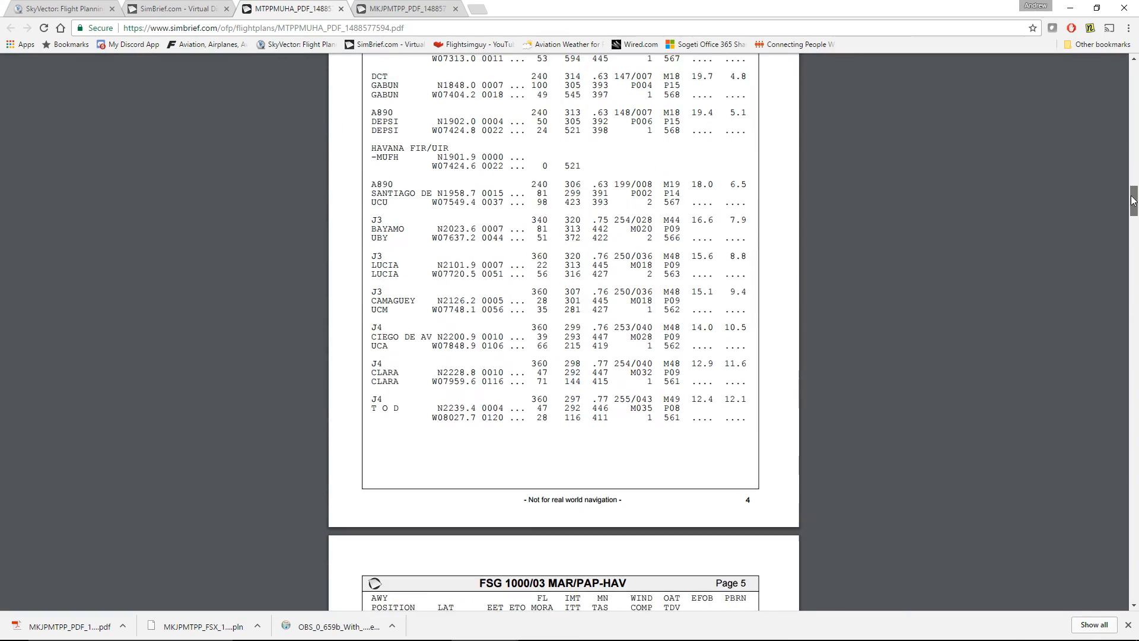
scroll(621, 236, up, 2)
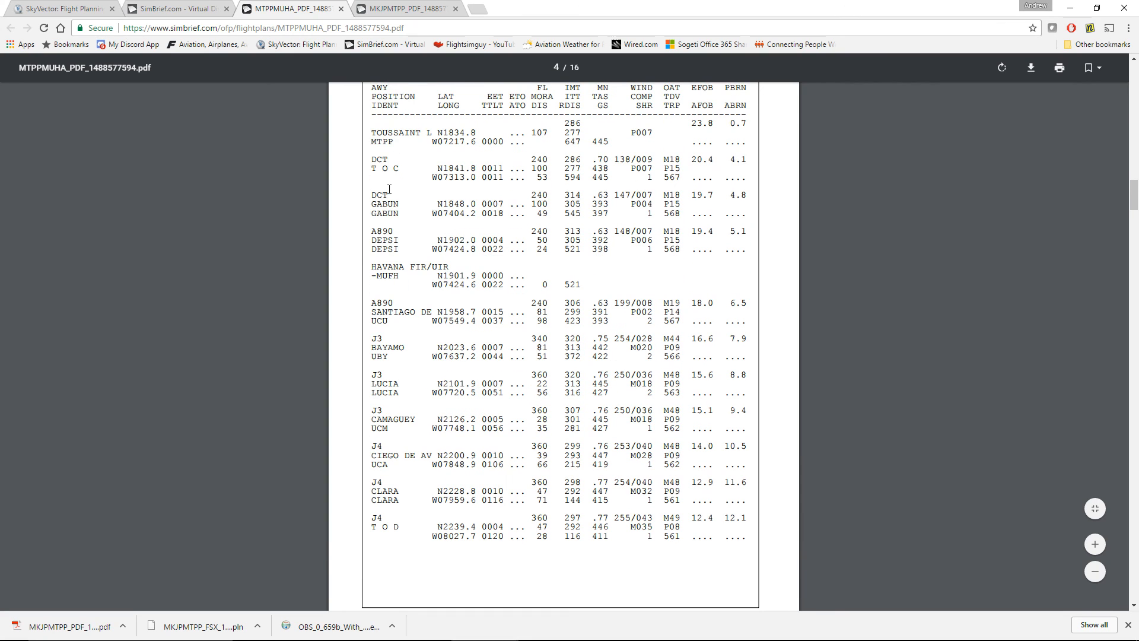
drag(375, 142, 390, 141)
scroll(857, 291, down, 6)
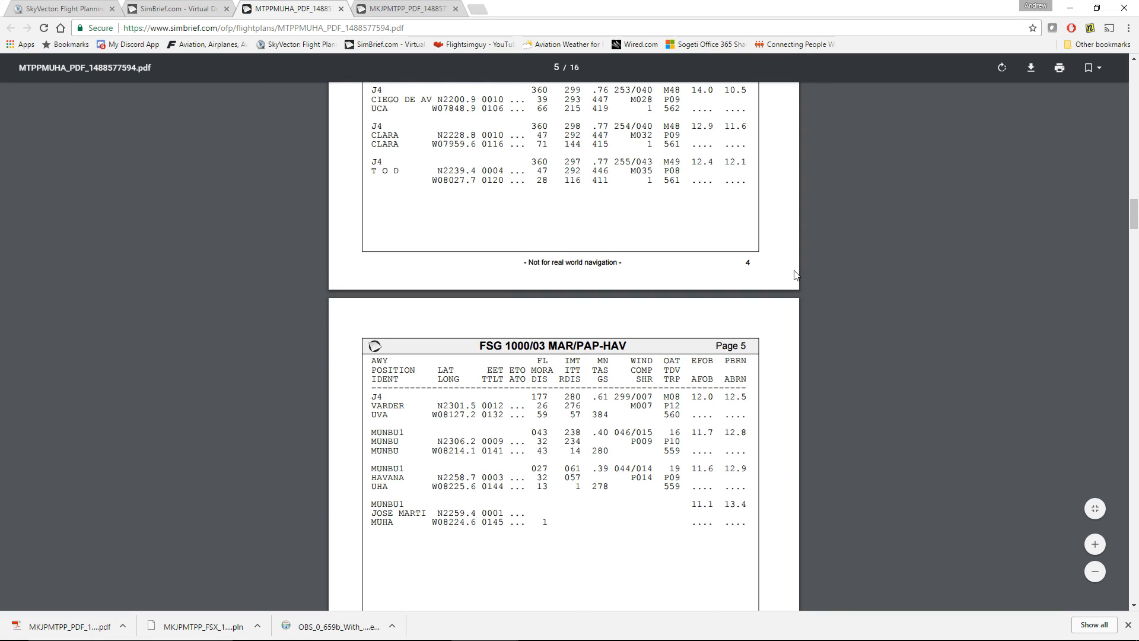
scroll(796, 275, up, 3)
scroll(794, 273, up, 3)
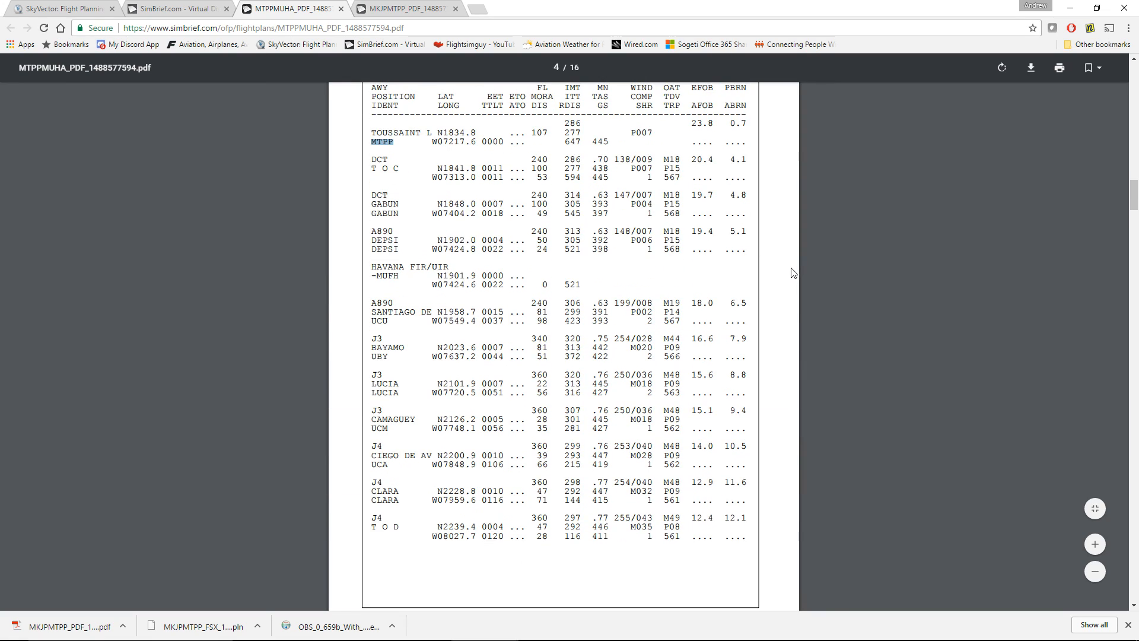
click(59, 9)
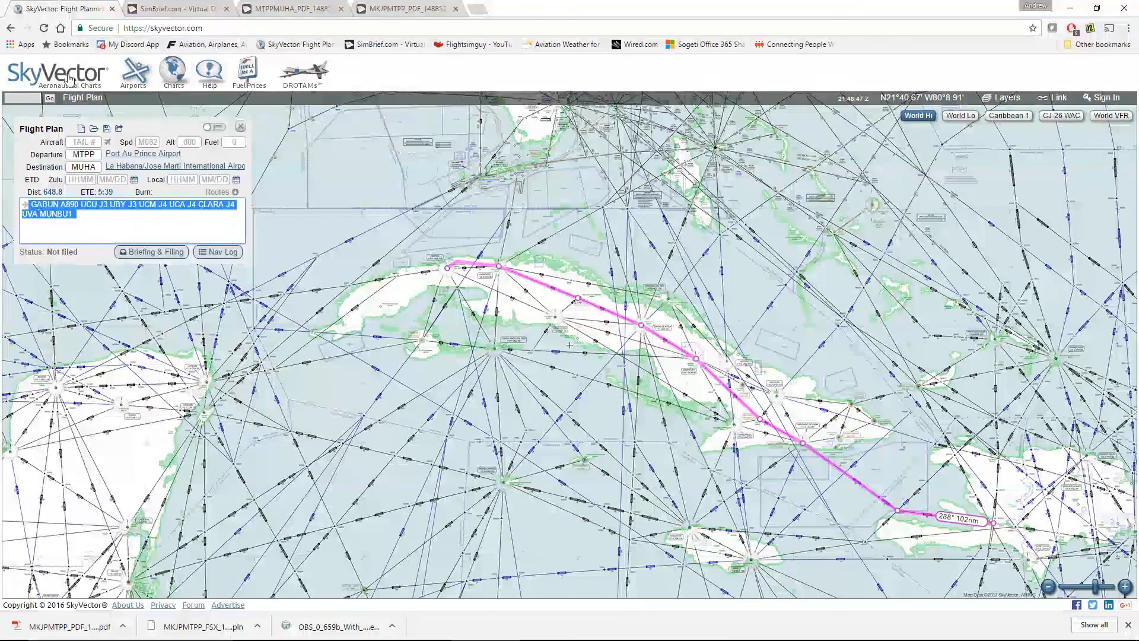
click(256, 12)
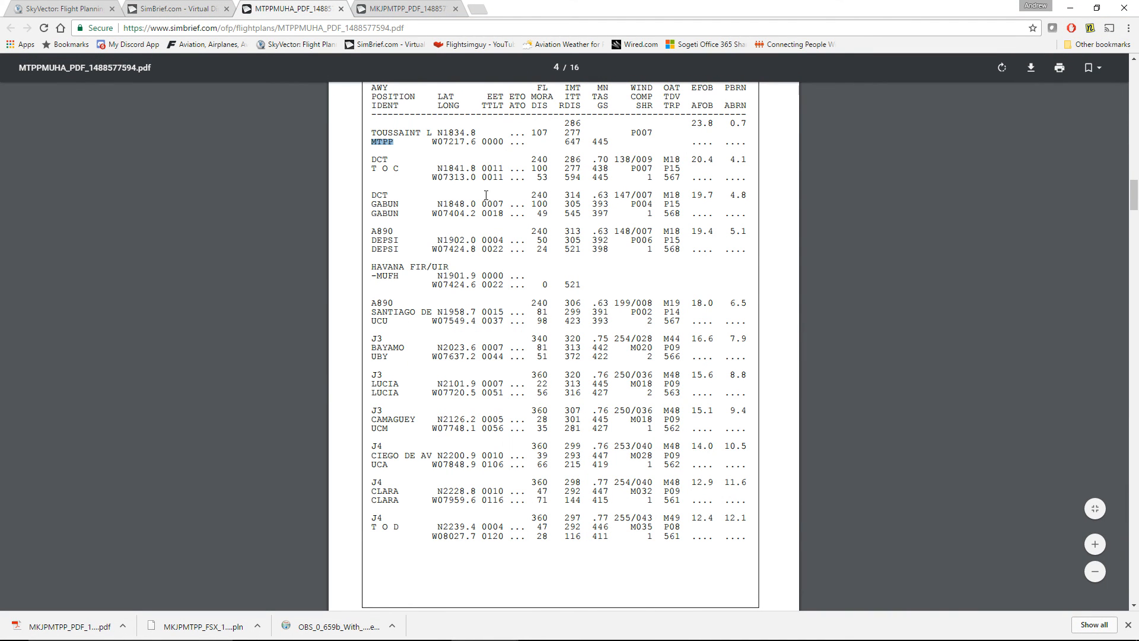
Switch to Picasa 3 and examine the tour's flight planning table.
mouse_move(391, 637)
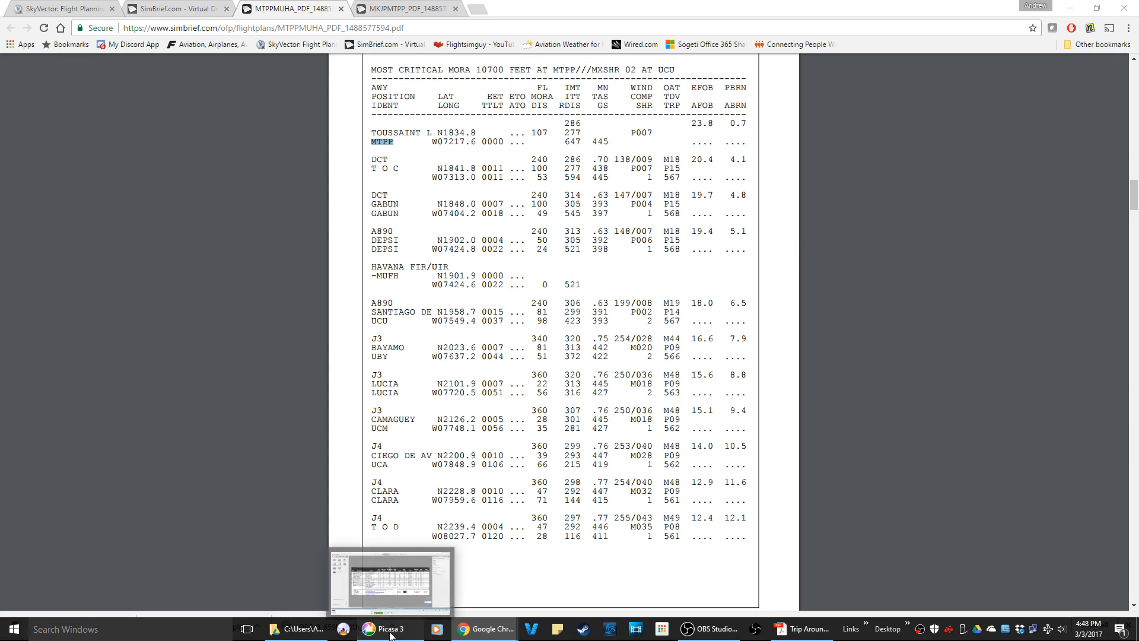
click(420, 561)
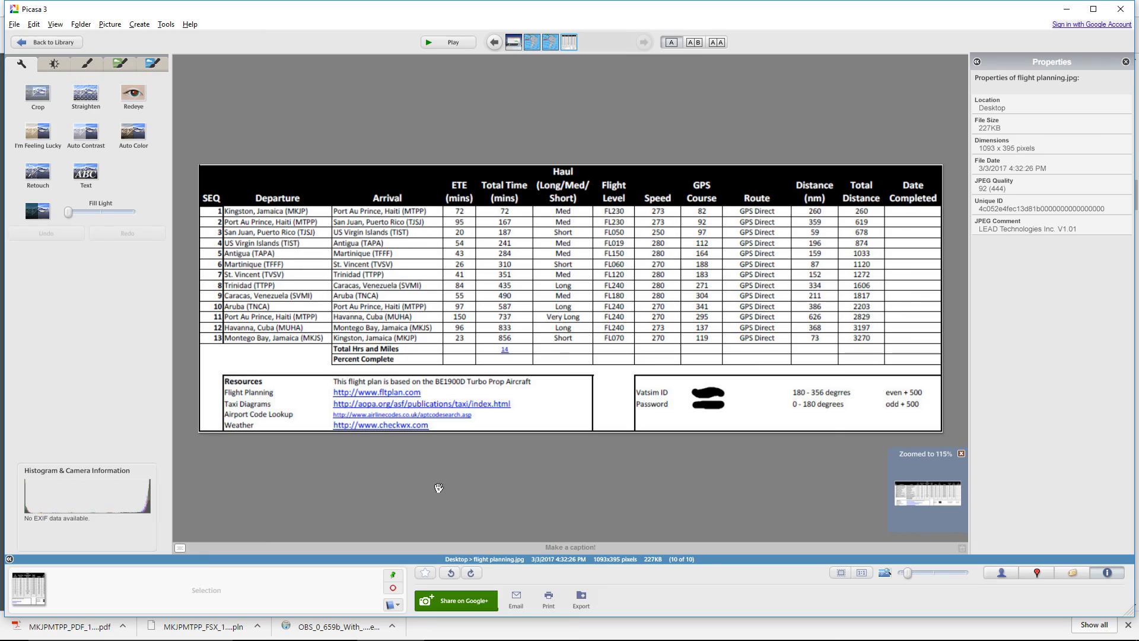
mouse_move(514, 639)
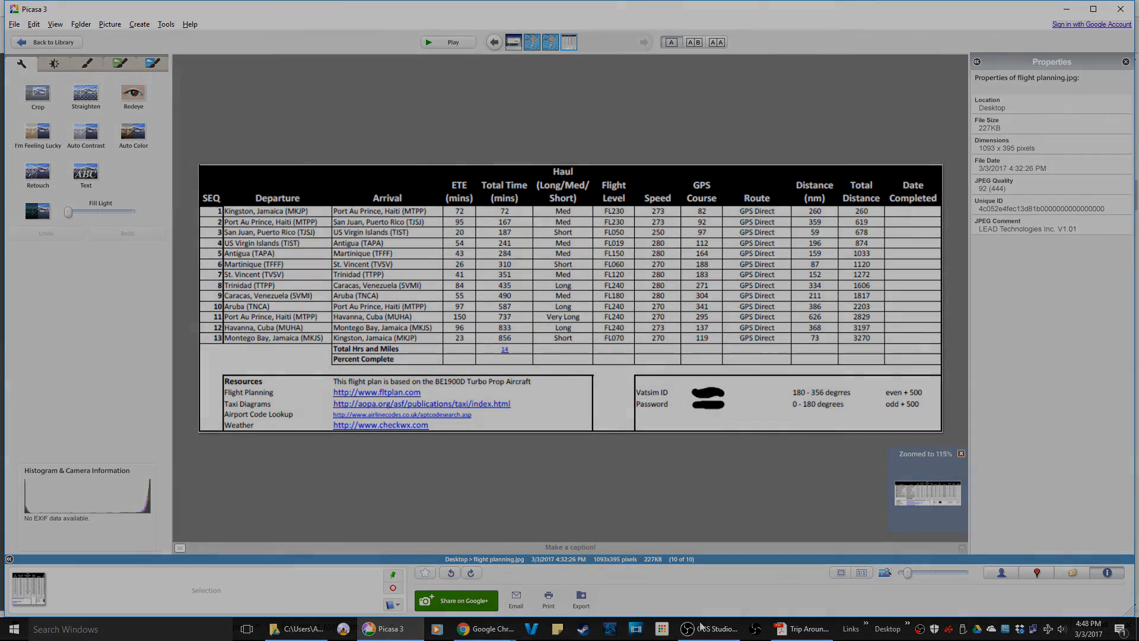